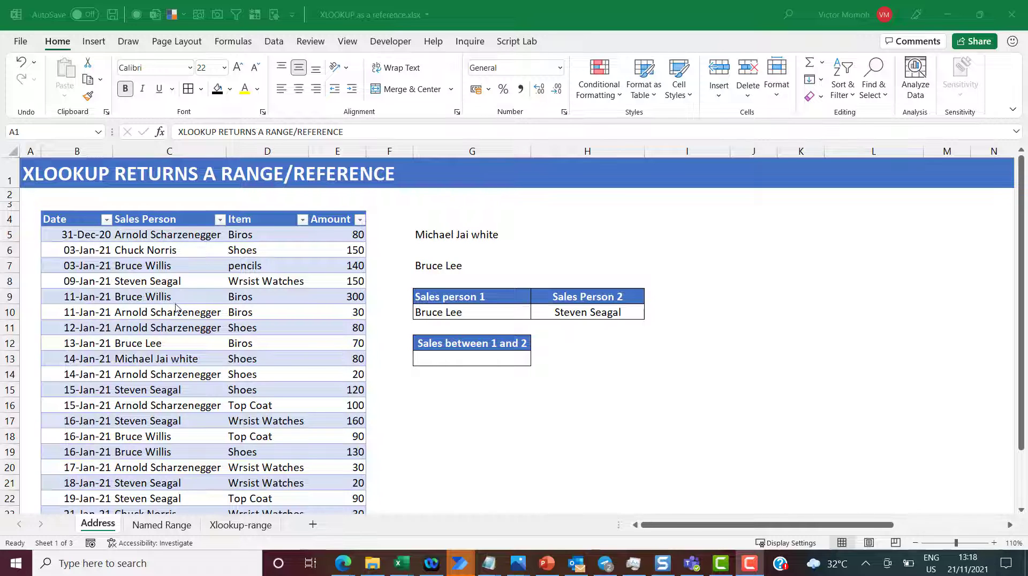
Enter an XLOOKUP in H5 that looks up G5 in ActorPurchase[Sales Person] and returns ActorPurchase[Amount].
{"action": "left_click", "coordinate": [153, 277]}
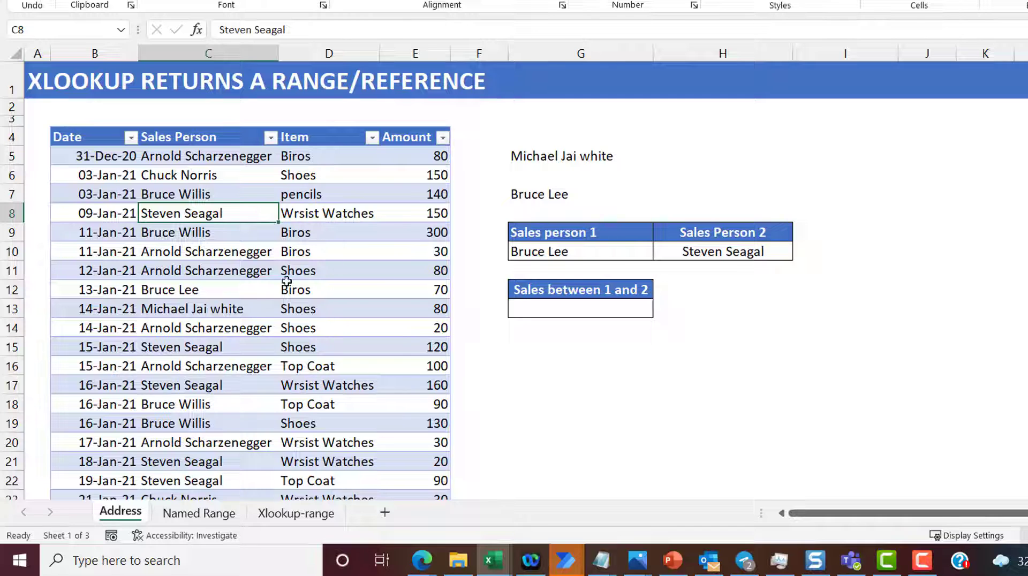
{"action": "left_click", "coordinate": [216, 309]}
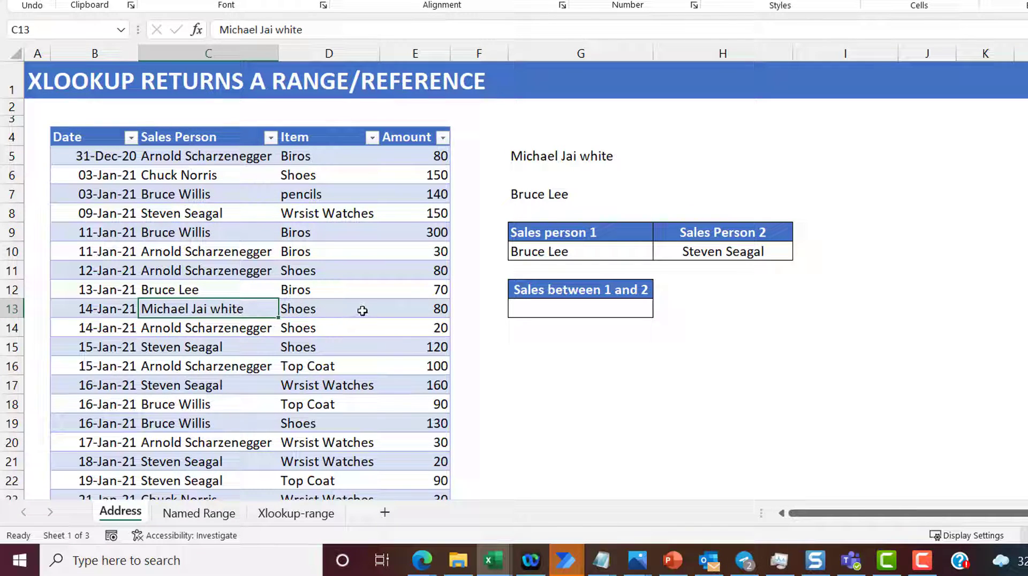
{"action": "left_click", "coordinate": [688, 156]}
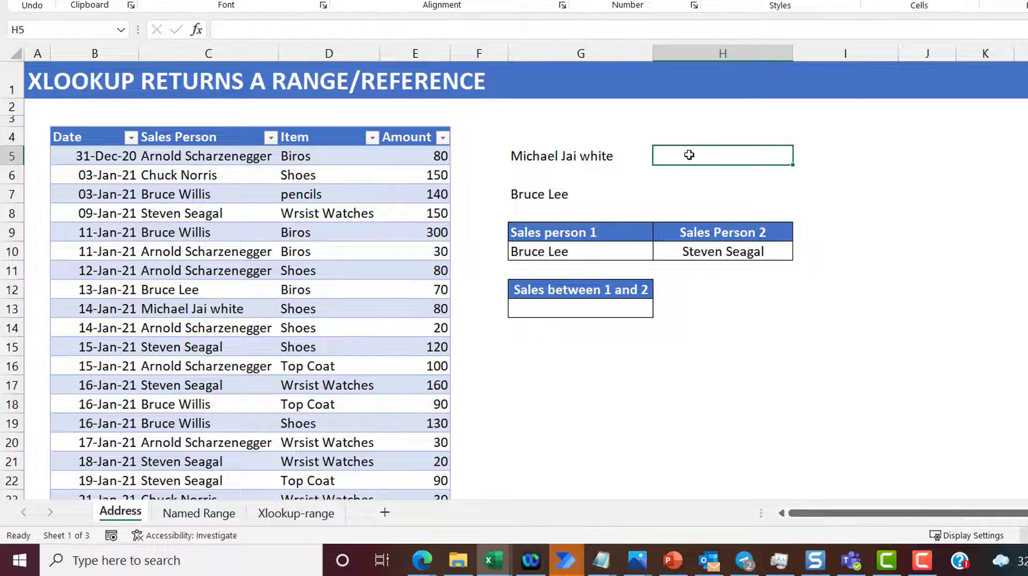
{"action": "type", "text": "=xloo"}
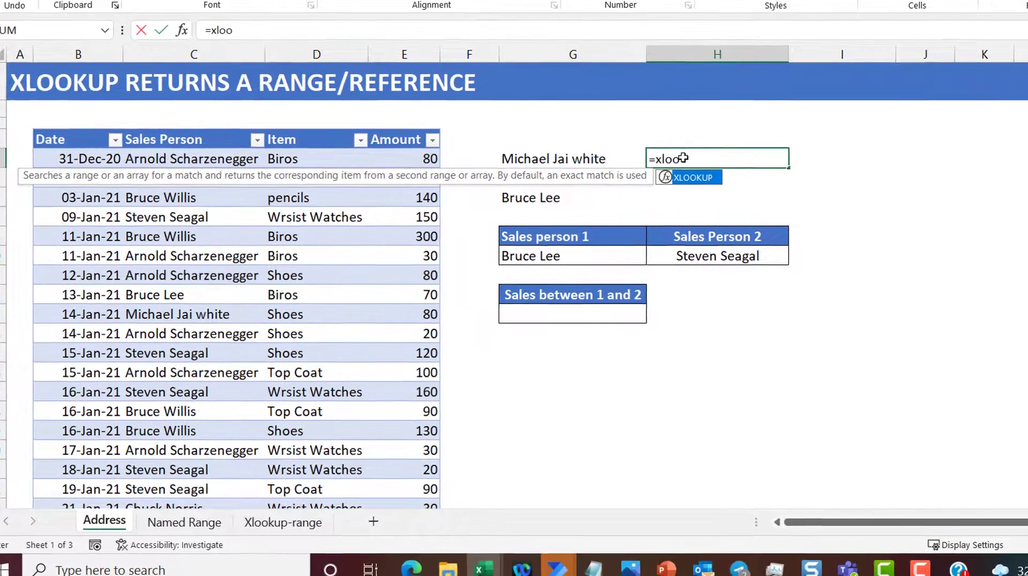
{"action": "key", "text": "Tab"}
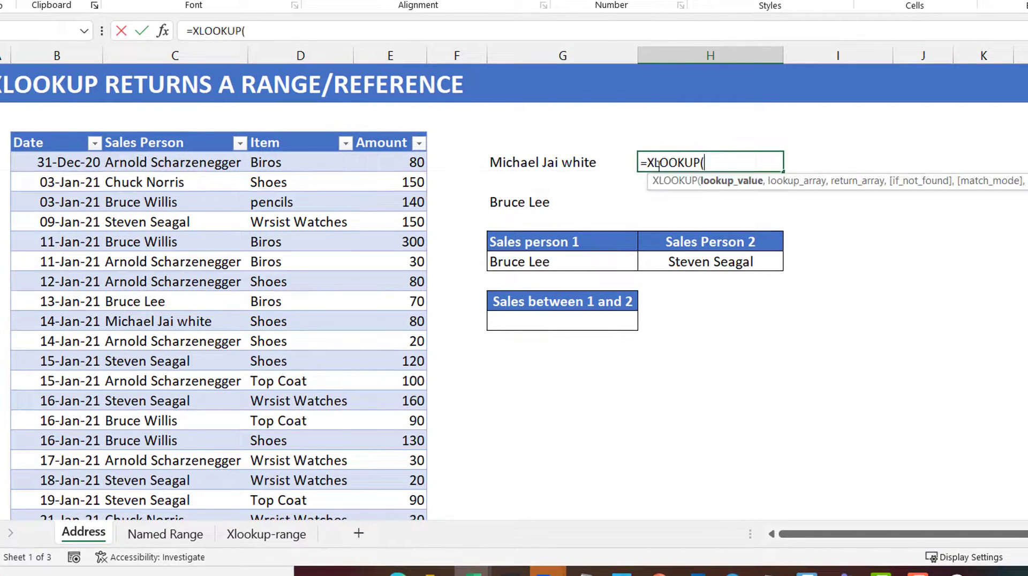
{"action": "left_click", "coordinate": [560, 160]}
{"action": "type", "text": ","}
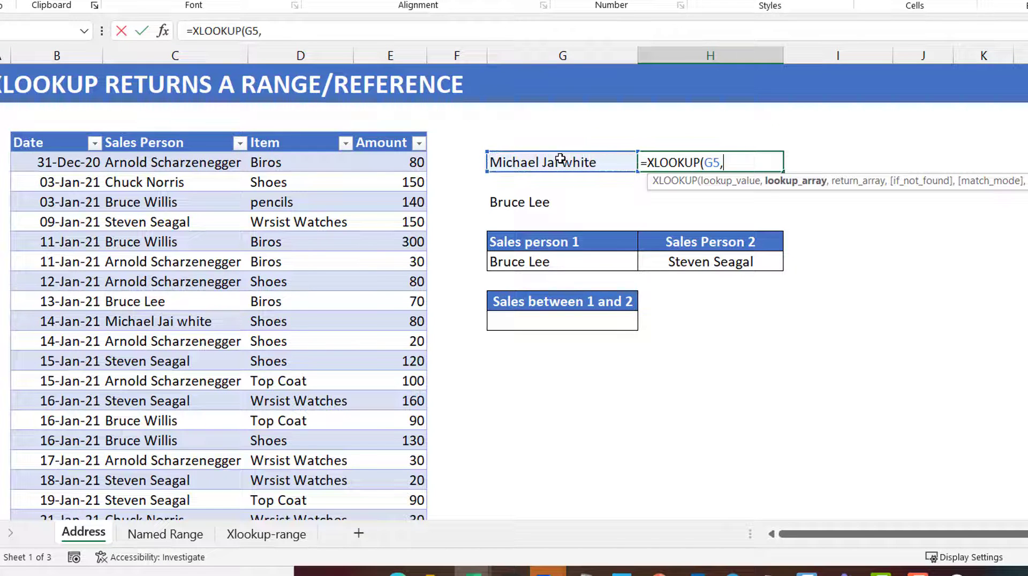
{"action": "left_click", "coordinate": [134, 135]}
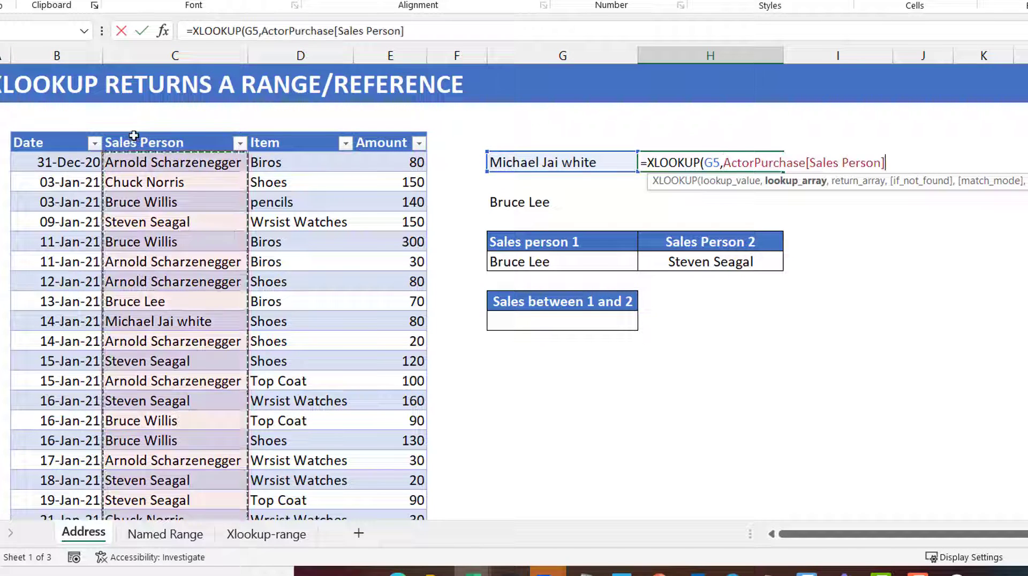
{"action": "type", "text": ","}
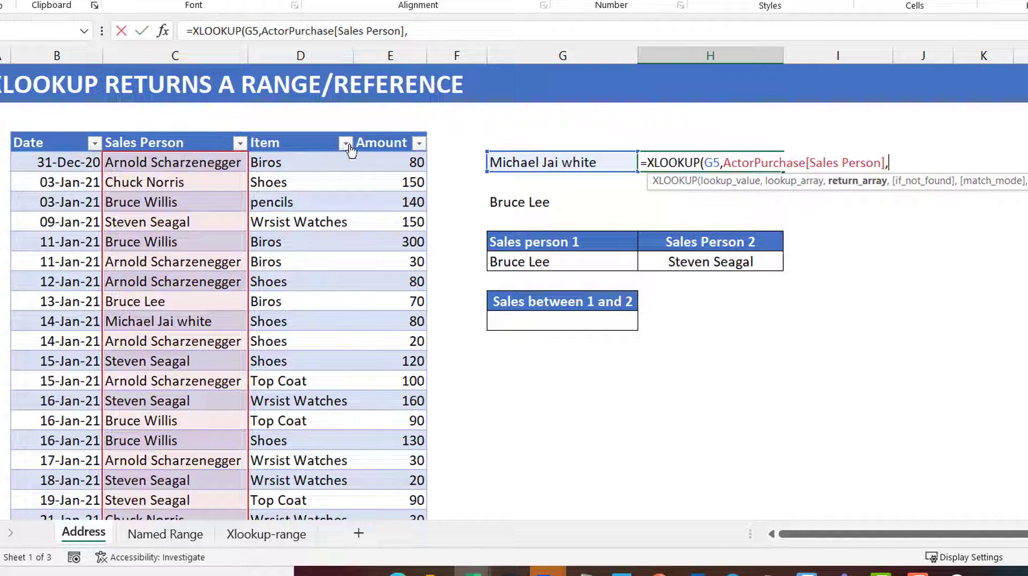
{"action": "left_click", "coordinate": [386, 133]}
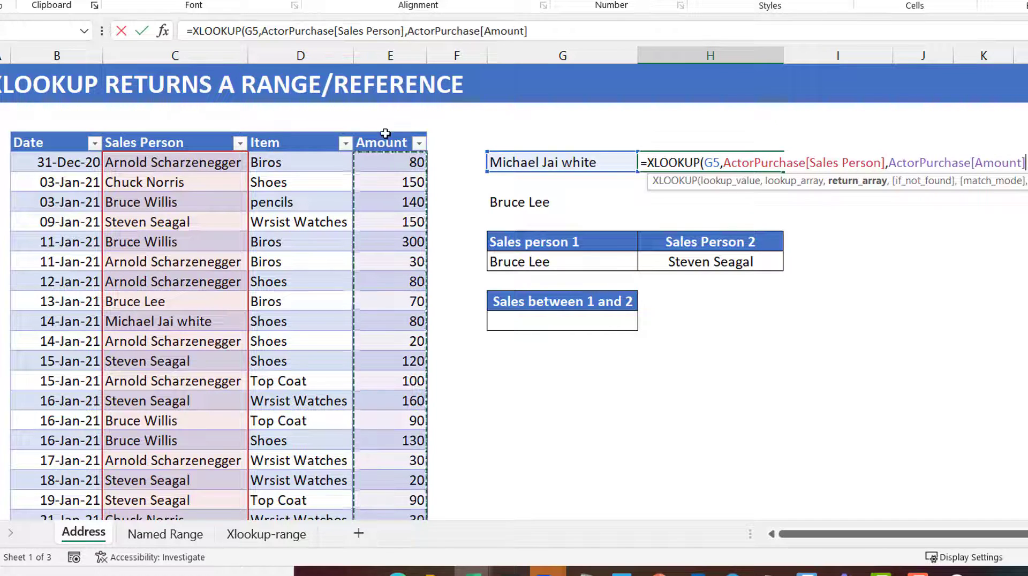
{"action": "key", "text": "ctrl+Return"}
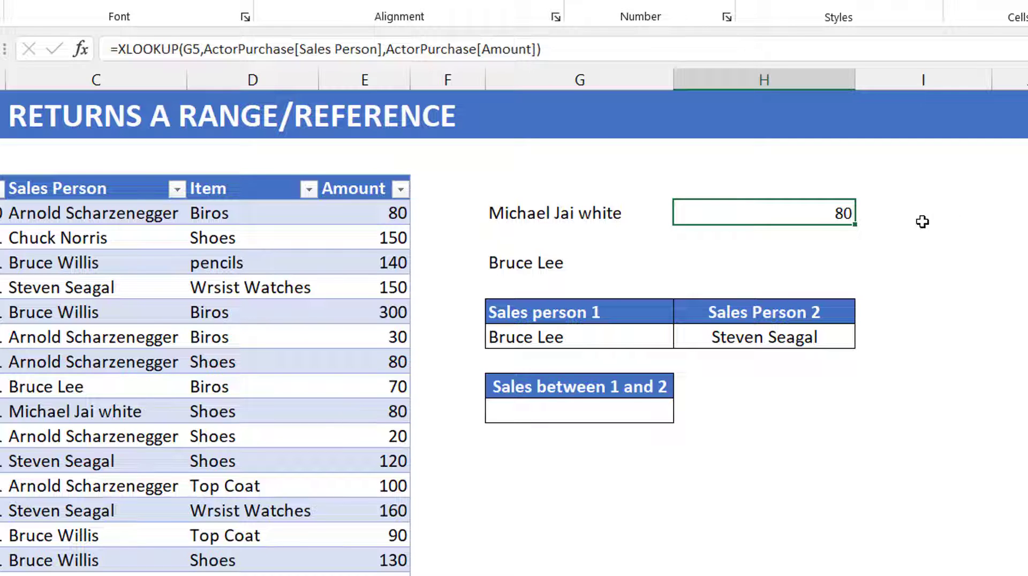
Enter the test formula =ROW(Z12) in cell I5.
{"action": "left_click", "coordinate": [906, 213]}
{"action": "type", "text": "=row"}
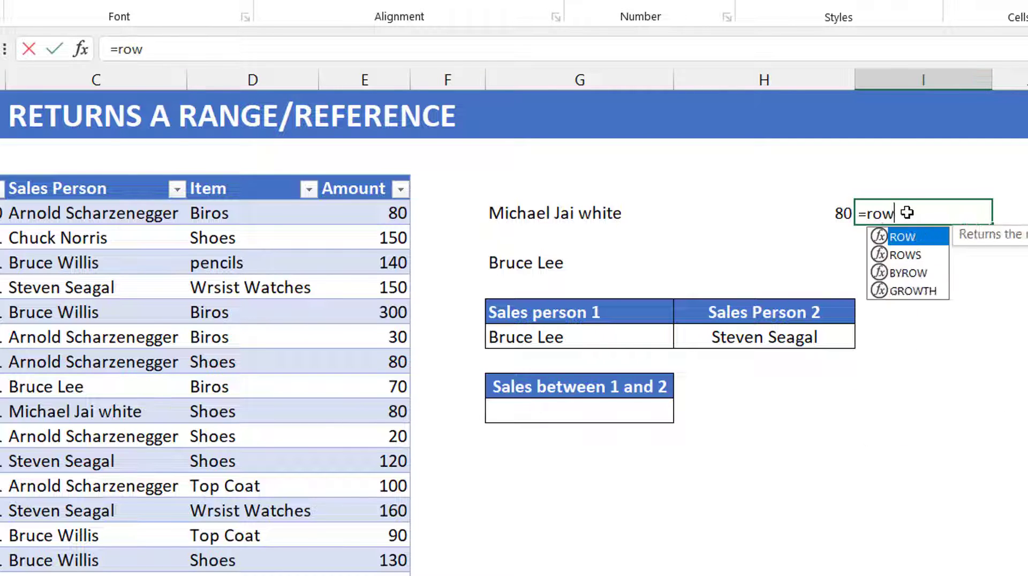
{"action": "key", "text": "Tab"}
{"action": "type", "text": "Z"}
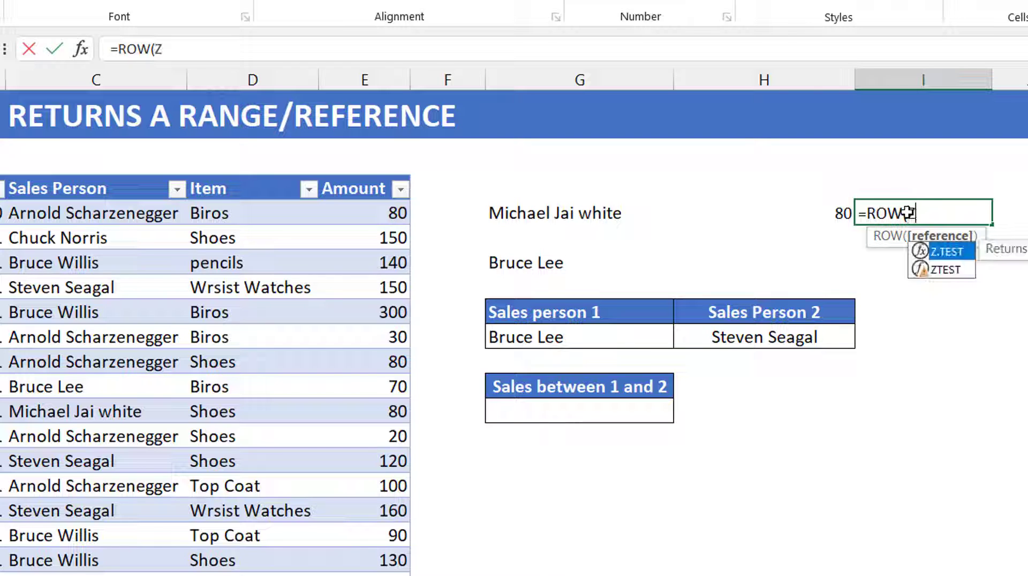
{"action": "type", "text": "12)"}
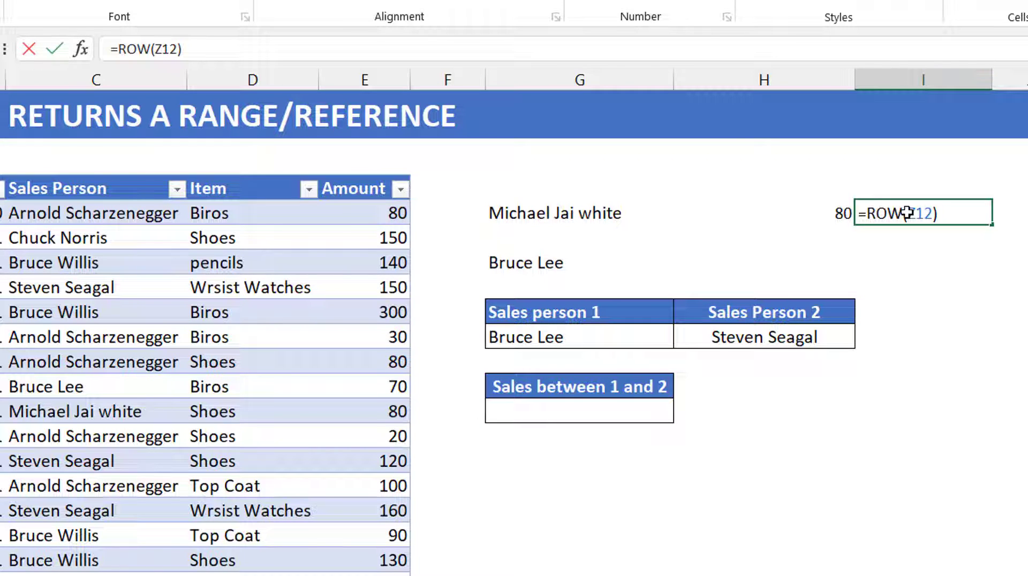
{"action": "key", "text": "ctrl+Return"}
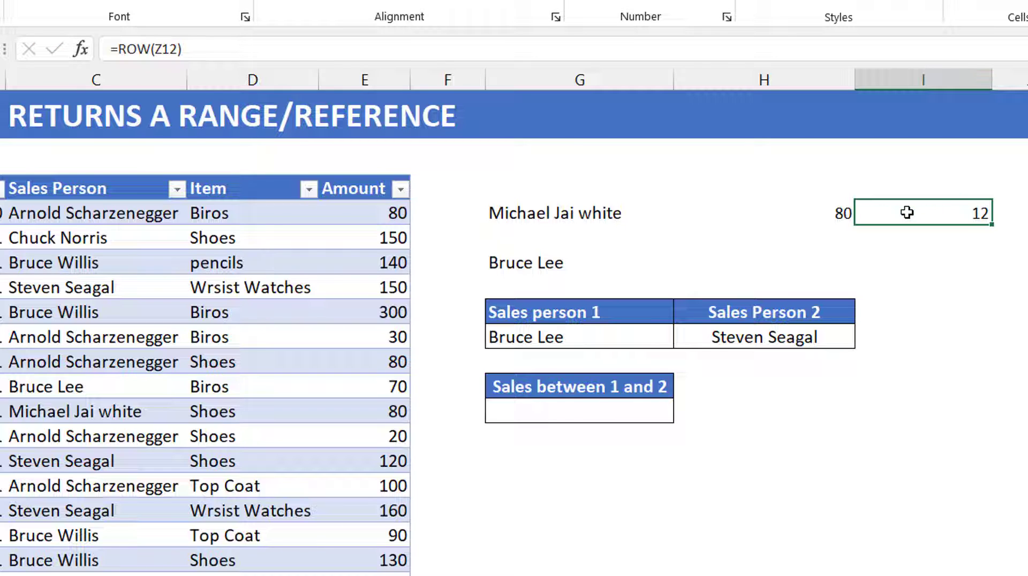
Replace ROW with COLUMN in the I5 test formula, and clear the cell after evaluating it.
{"action": "left_click", "coordinate": [147, 54]}
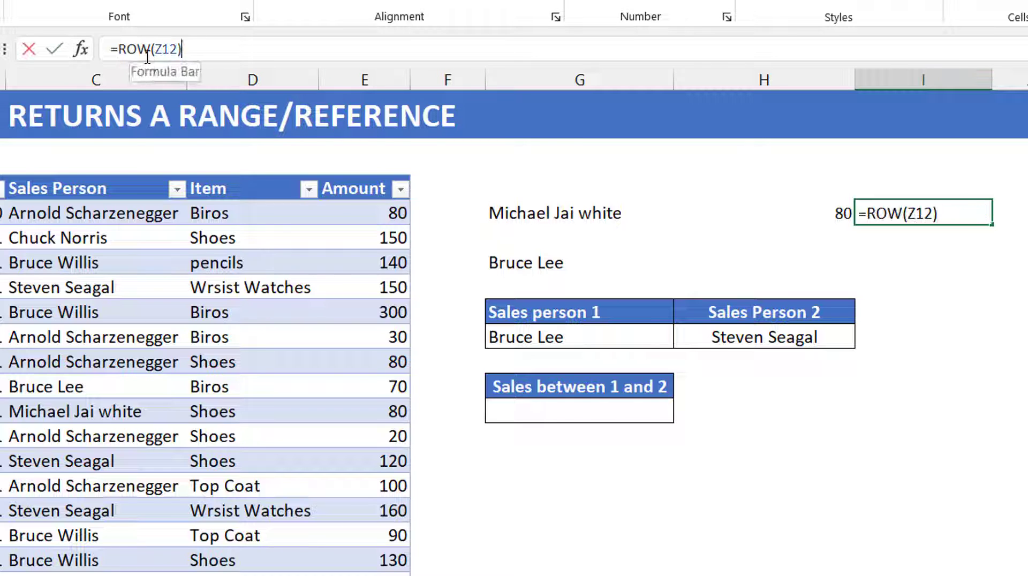
{"action": "left_click", "coordinate": [147, 54]}
{"action": "key", "text": "BackSpace"}
{"action": "key", "text": "BackSpace"}
{"action": "key", "text": "BackSpace"}
{"action": "type", "text": "Column"}
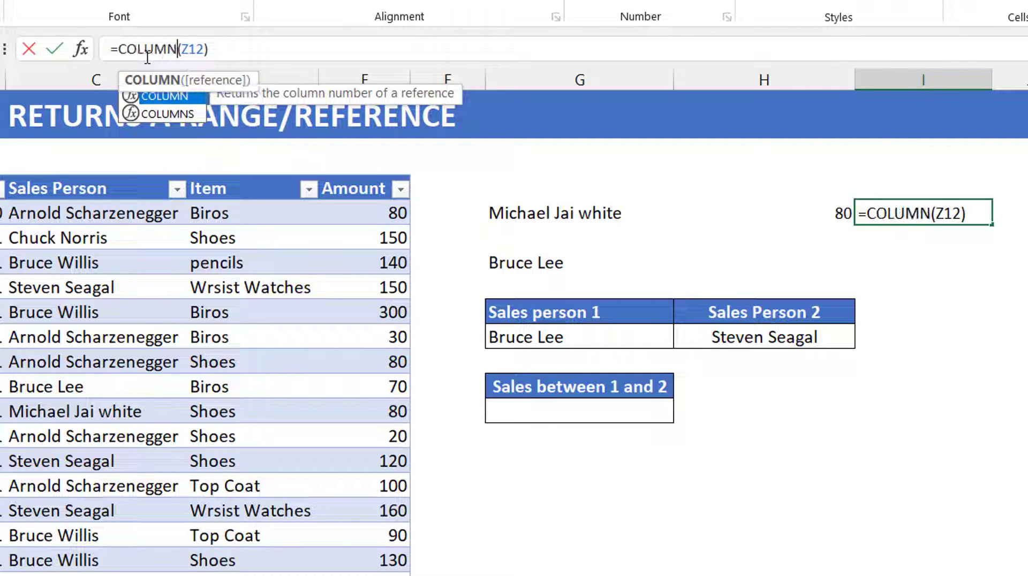
{"action": "key", "text": "Return"}
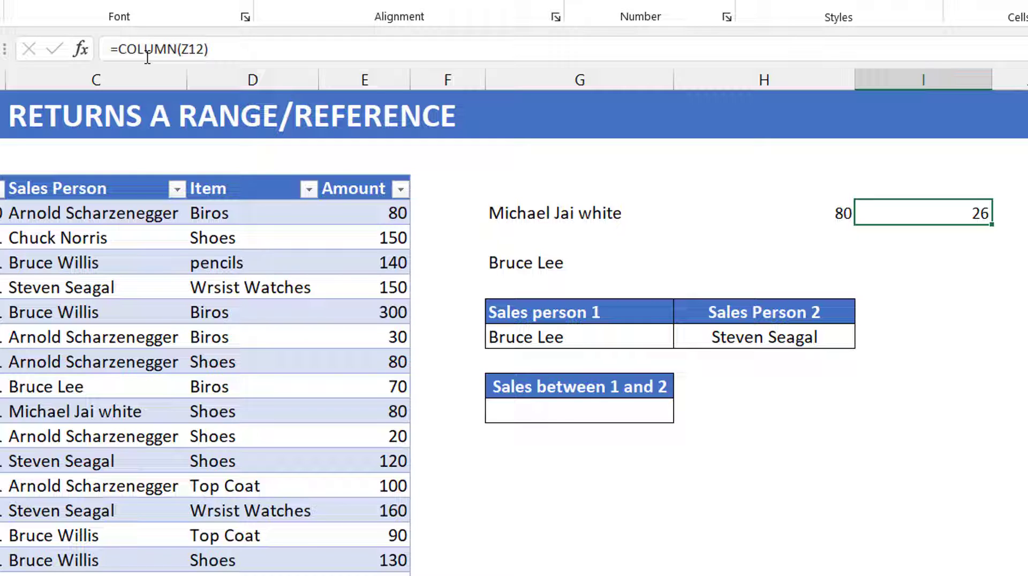
{"action": "key", "text": "Delete"}
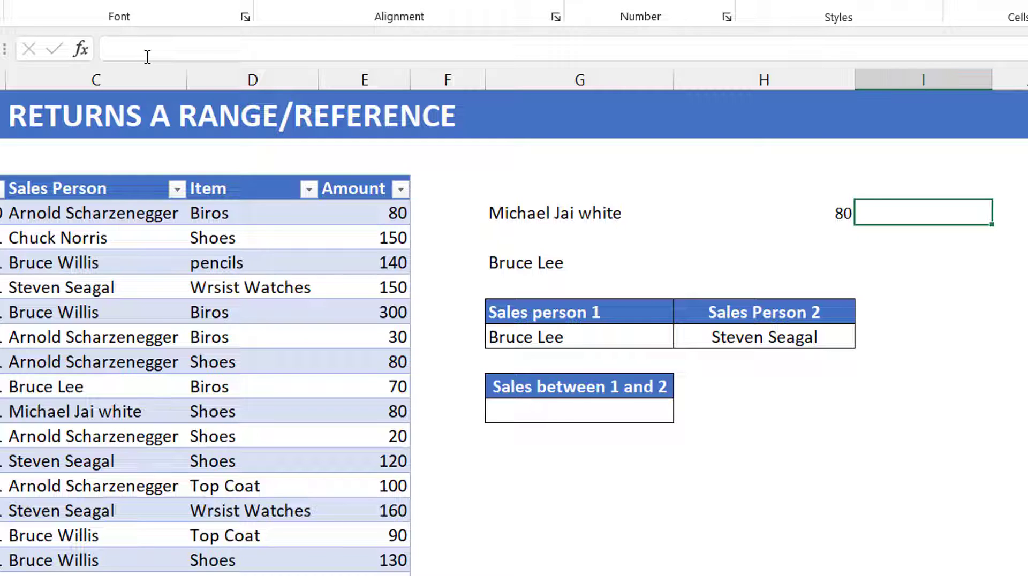
Wrap the XLOOKUP formula in H5 in the ROW function and check it against the matching row of the table.
{"action": "key", "text": "Left"}
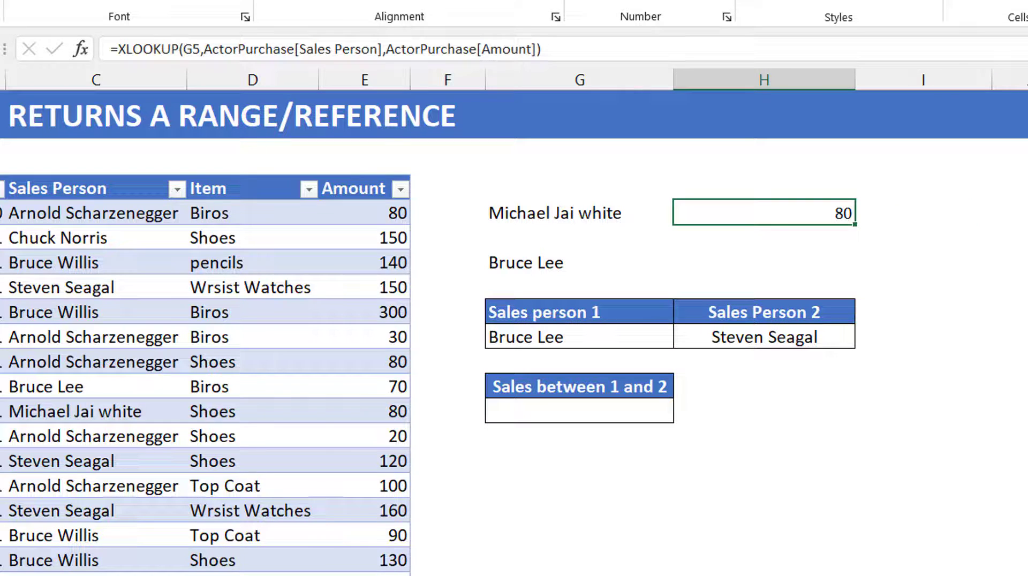
{"action": "left_click", "coordinate": [118, 48]}
{"action": "type", "text": "row"}
{"action": "key", "text": "Tab"}
{"action": "key", "text": "End"}
{"action": "type", "text": ")"}
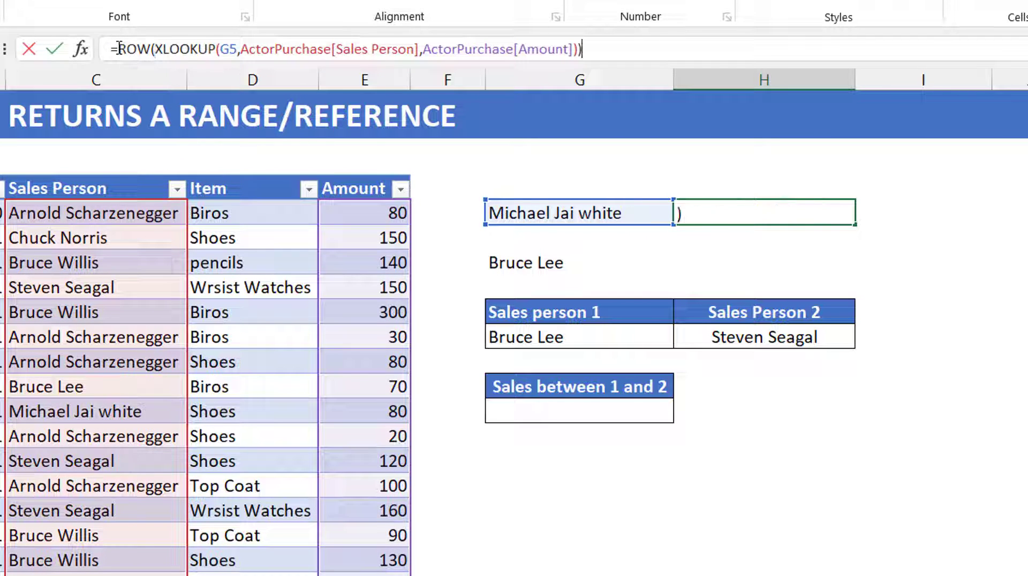
{"action": "key", "text": "ctrl+Return"}
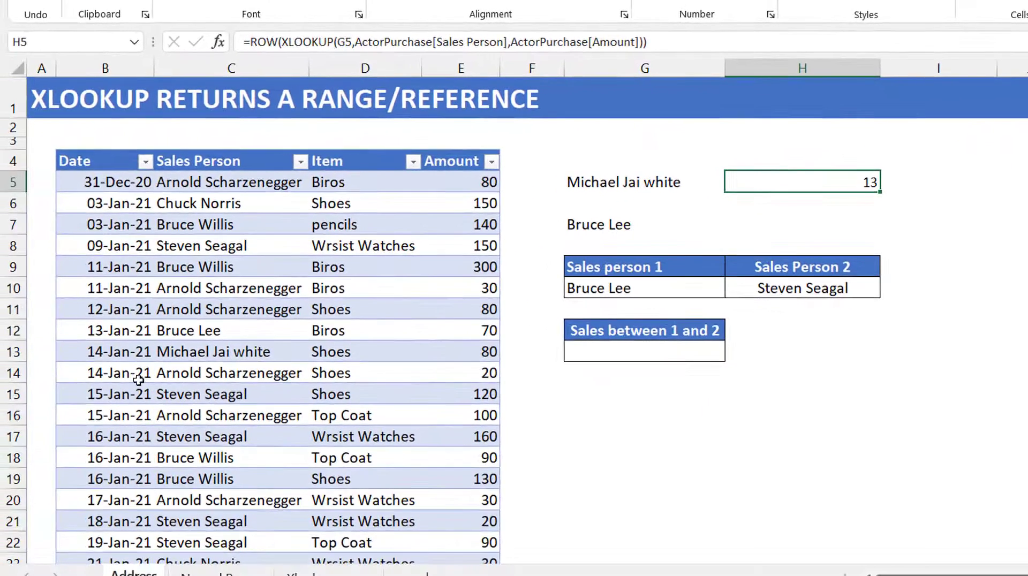
{"action": "left_click", "coordinate": [75, 352]}
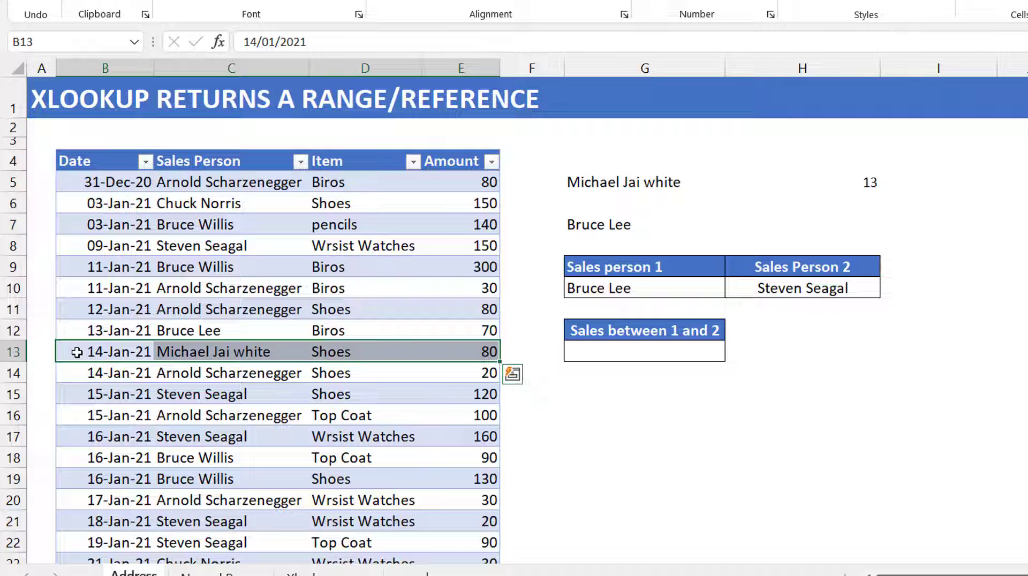
{"action": "left_click", "coordinate": [427, 355]}
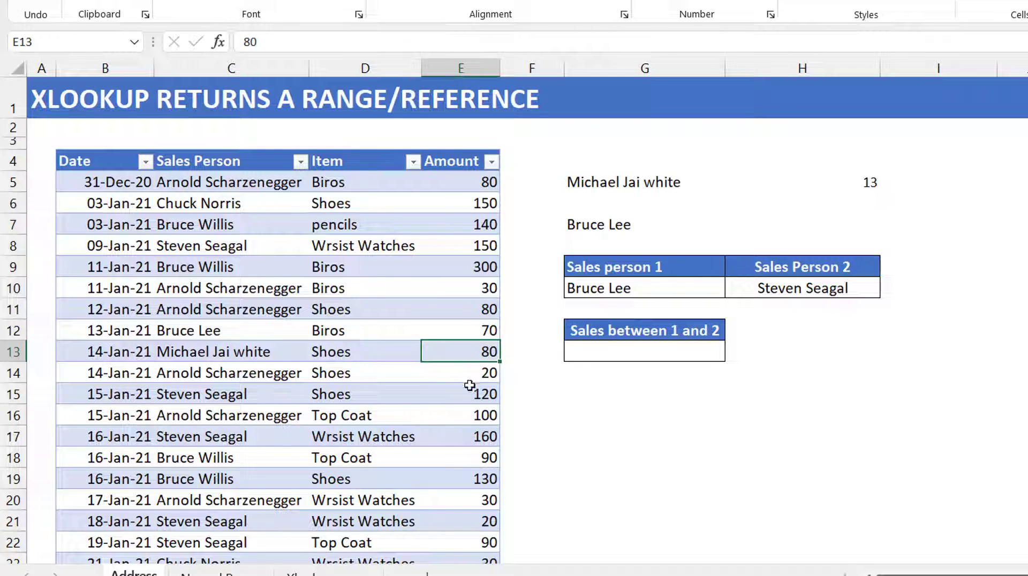
Replace ROW with COLUMN around the XLOOKUP in cell H5.
{"action": "left_click", "coordinate": [855, 177]}
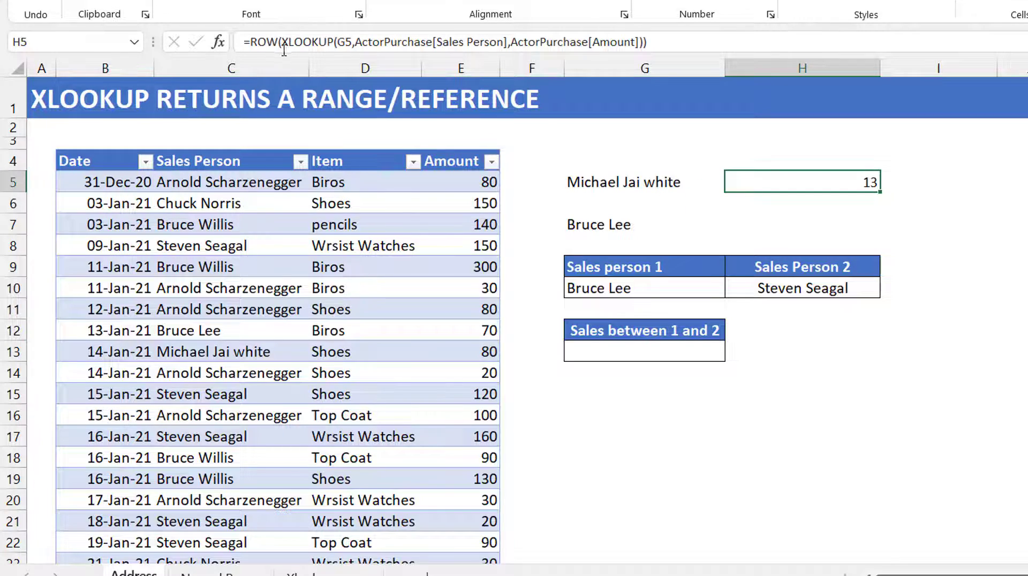
{"action": "left_click", "coordinate": [275, 43]}
{"action": "key", "text": "BackSpace"}
{"action": "key", "text": "BackSpace"}
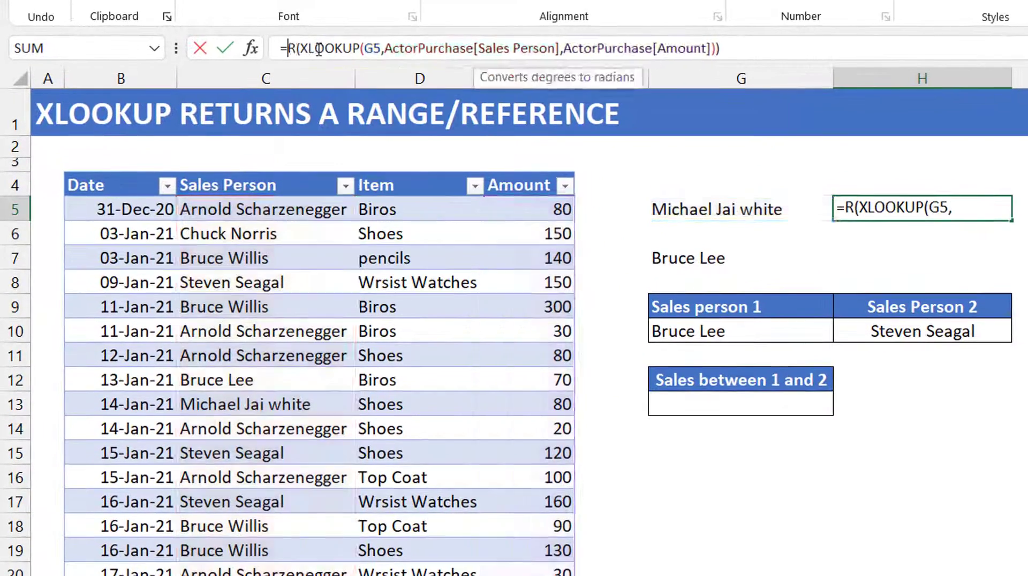
{"action": "key", "text": "Delete"}
{"action": "type", "text": "COLUMN"}
{"action": "key", "text": "Return"}
{"action": "key", "text": "Up"}
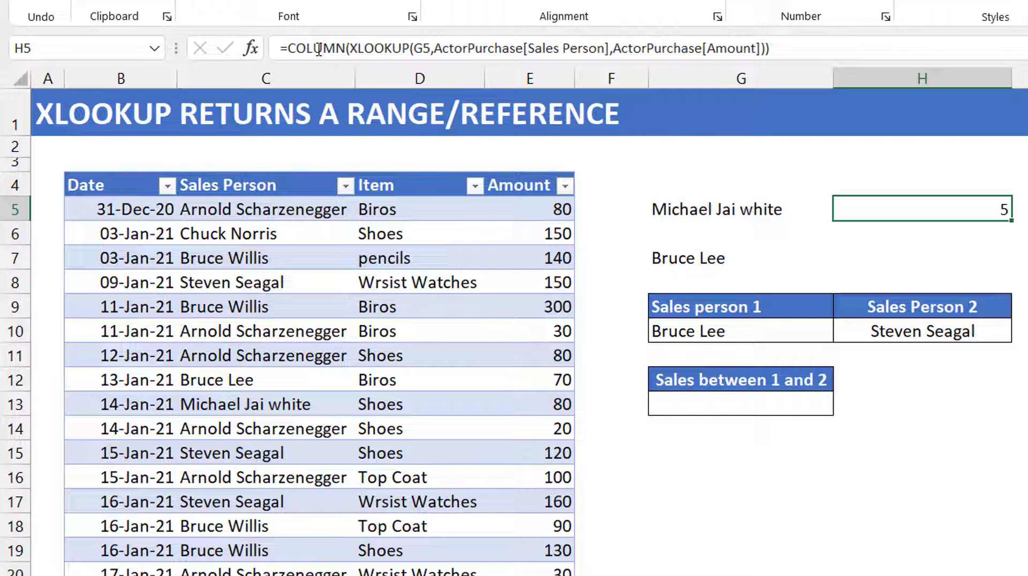
Remove the COLUMN wrapper from the H5 formula, leaving only the XLOOKUP.
{"action": "left_click", "coordinate": [354, 50]}
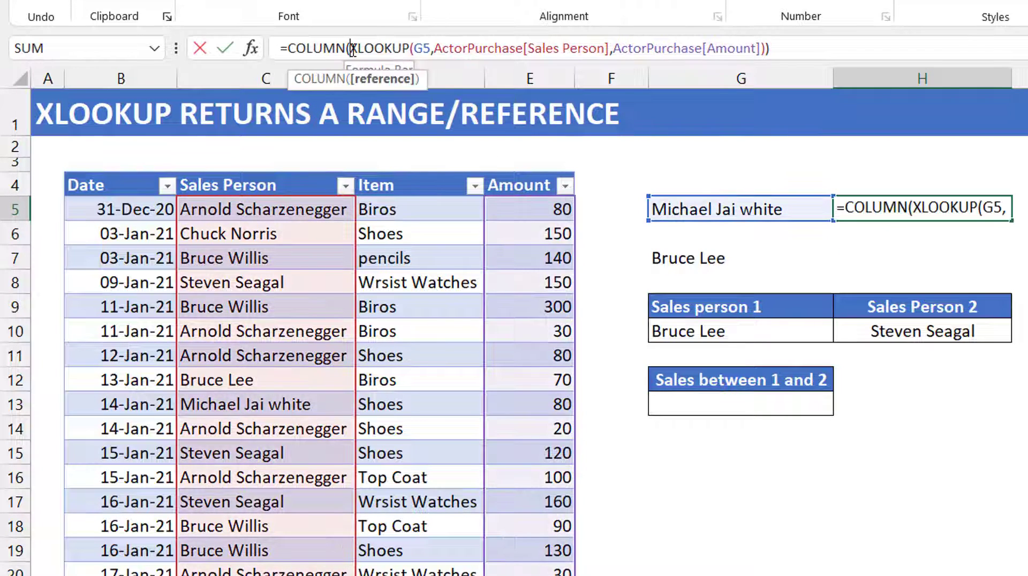
{"action": "key", "text": "BackSpace"}
{"action": "key", "text": "BackSpace"}
{"action": "key", "text": "BackSpace"}
{"action": "key", "text": "BackSpace"}
{"action": "key", "text": "BackSpace"}
{"action": "key", "text": "BackSpace"}
{"action": "key", "text": "BackSpace"}
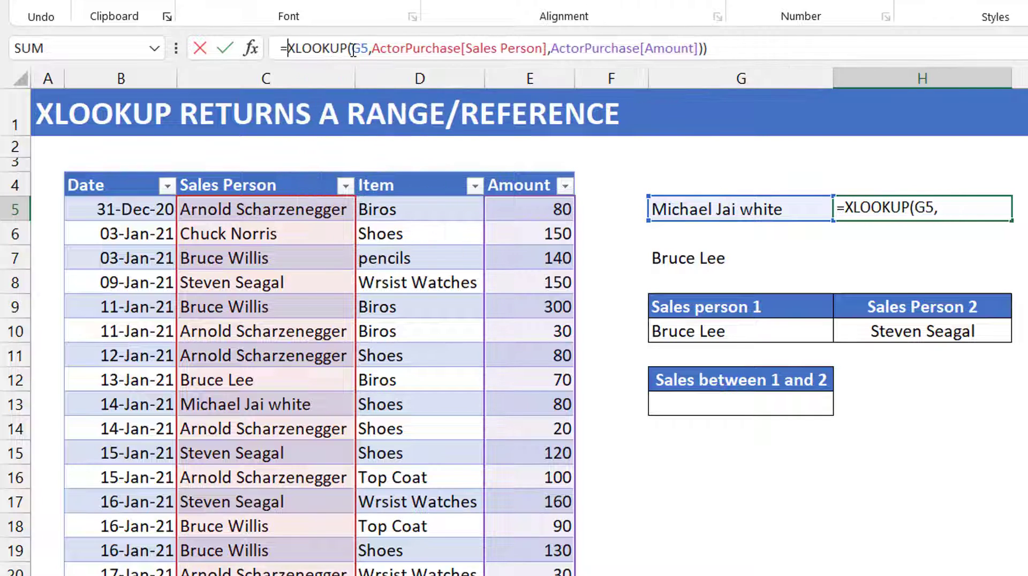
{"action": "key", "text": "End"}
{"action": "key", "text": "BackSpace"}
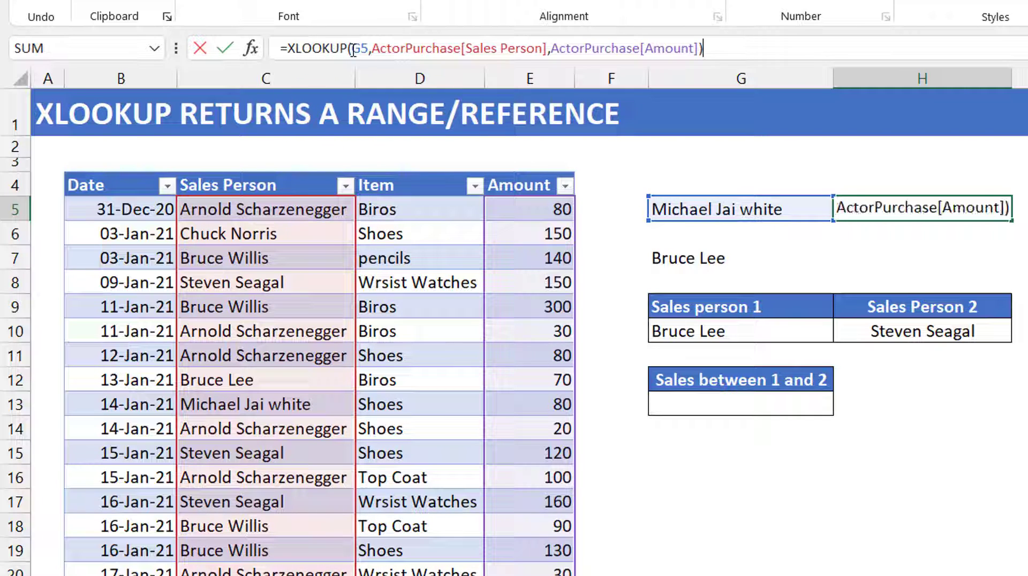
{"action": "key", "text": "Return"}
{"action": "key", "text": "Return"}
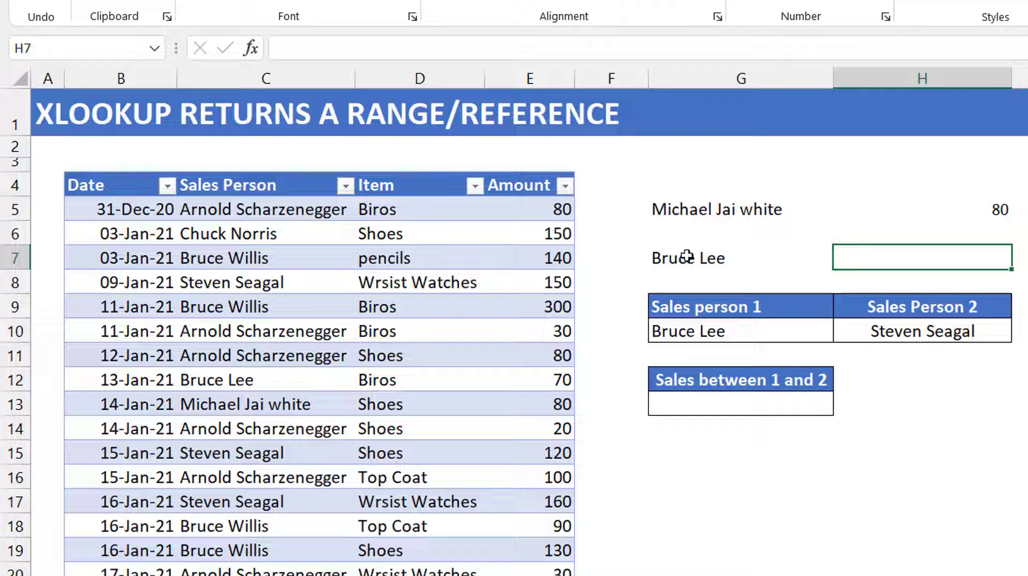
Start a SUM formula in H7 with a range beginning at the first Amount cell, E5, leaving the range end open.
{"action": "left_click_drag", "start_coordinate": [535, 214], "coordinate": [544, 378]}
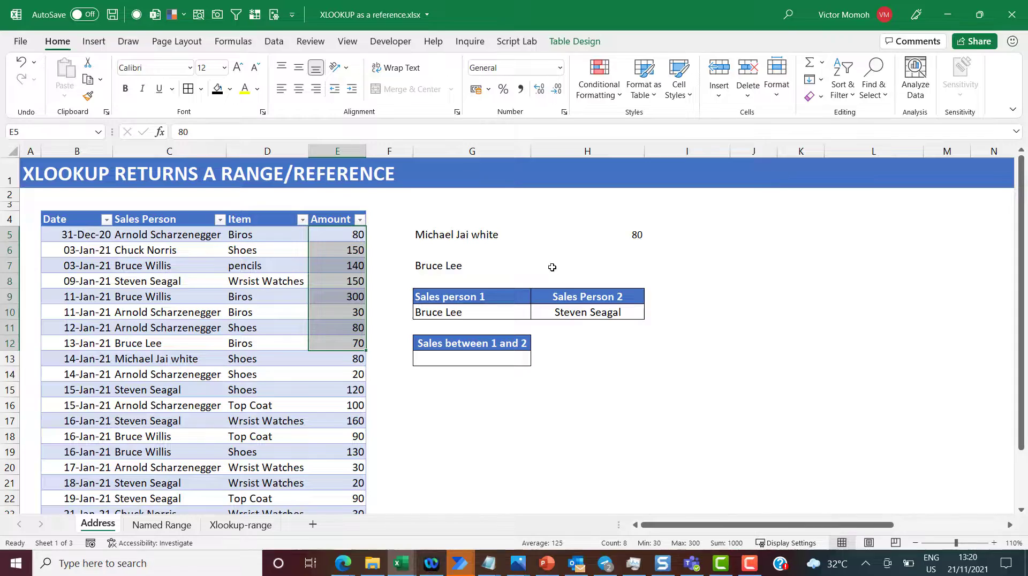
{"action": "left_click", "coordinate": [552, 262]}
{"action": "type", "text": "=sum"}
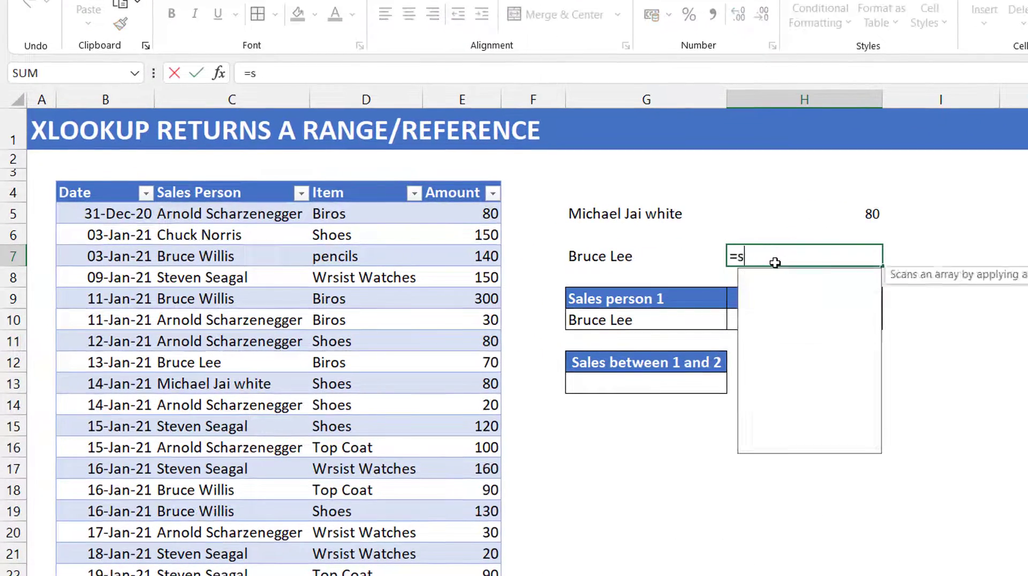
{"action": "key", "text": "Tab"}
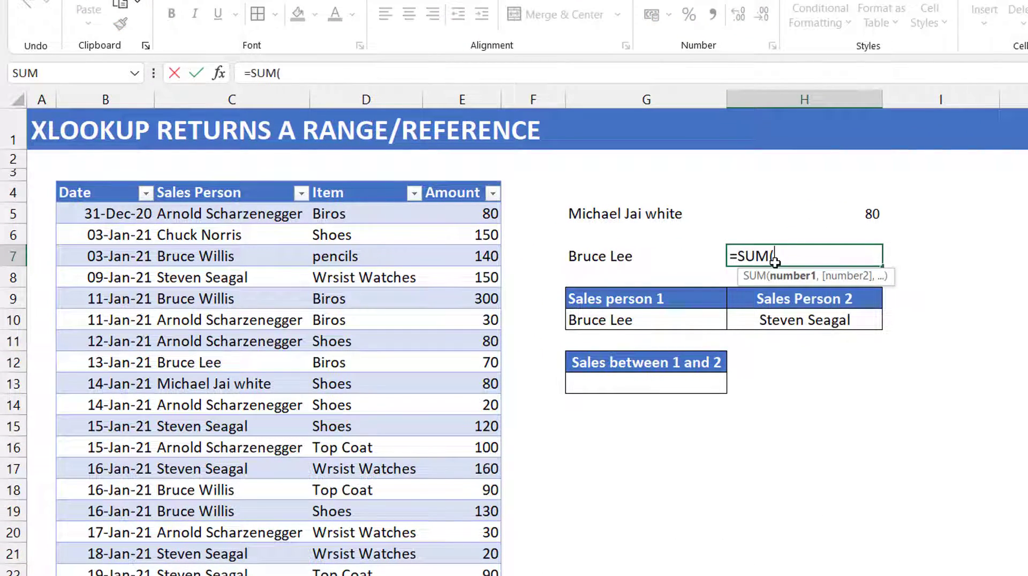
{"action": "left_click", "coordinate": [460, 212]}
{"action": "type", "text": ":"}
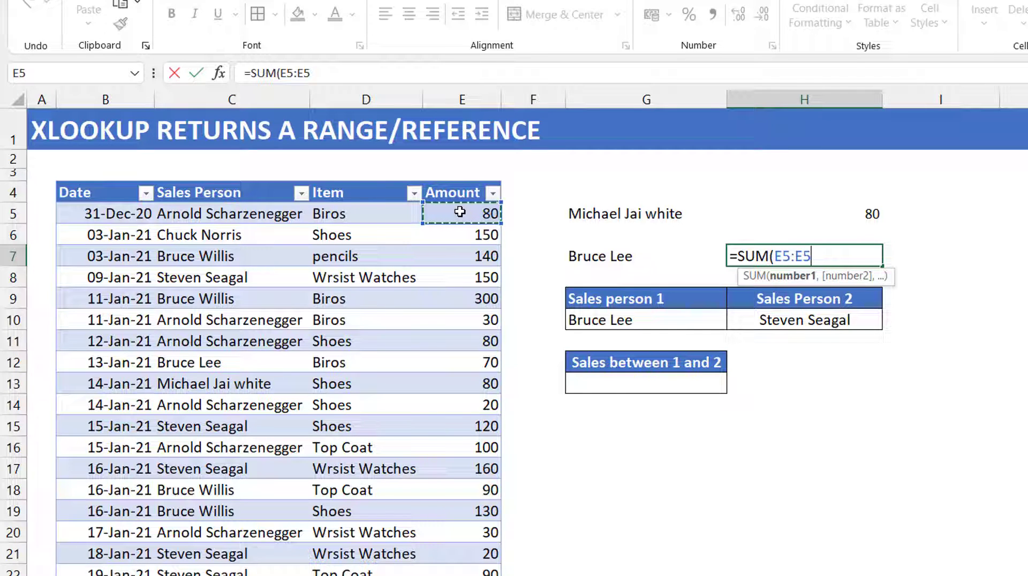
{"action": "key", "text": "BackSpace"}
{"action": "key", "text": "BackSpace"}
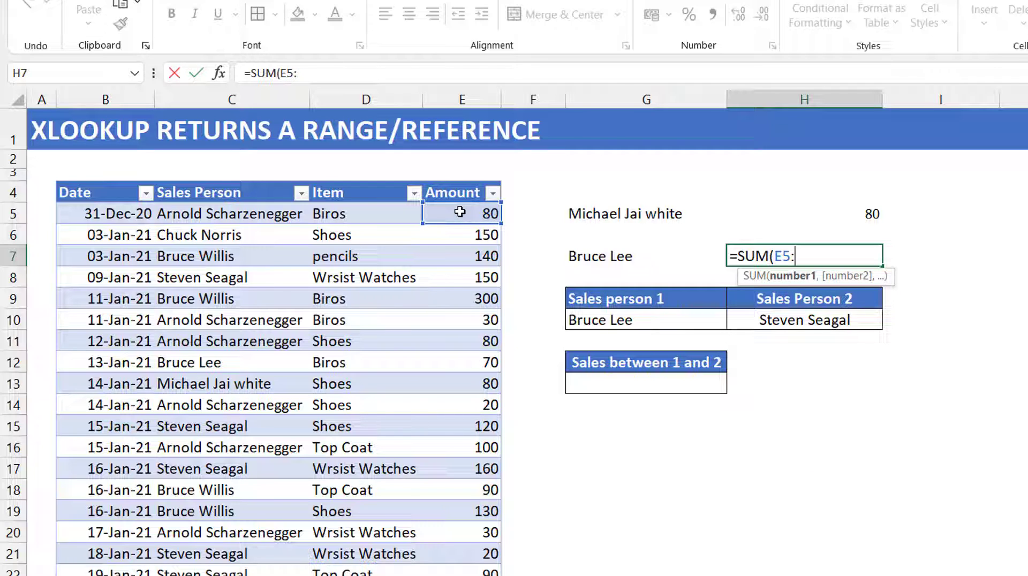
Complete the H7 SUM range with an XLOOKUP of G7 in the Sales Person column that returns the Amount column, and enter the formula.
{"action": "type", "text": "xloo"}
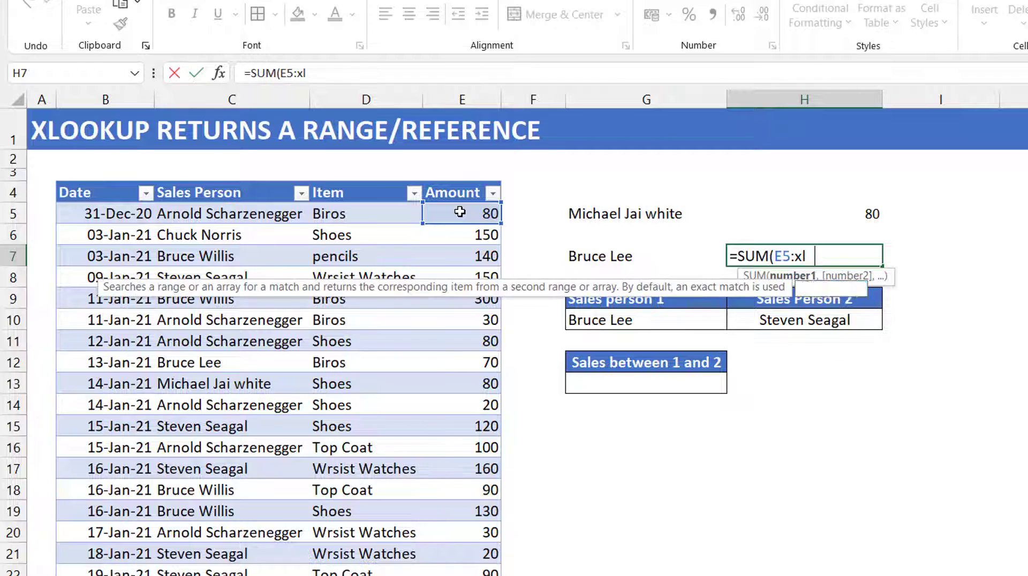
{"action": "key", "text": "Tab"}
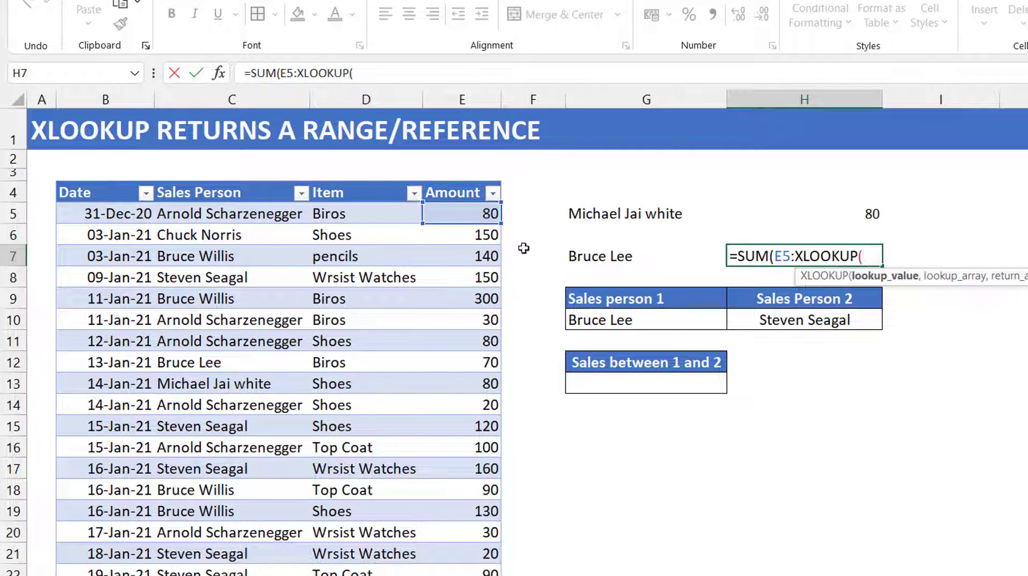
{"action": "left_click", "coordinate": [586, 256]}
{"action": "type", "text": ","}
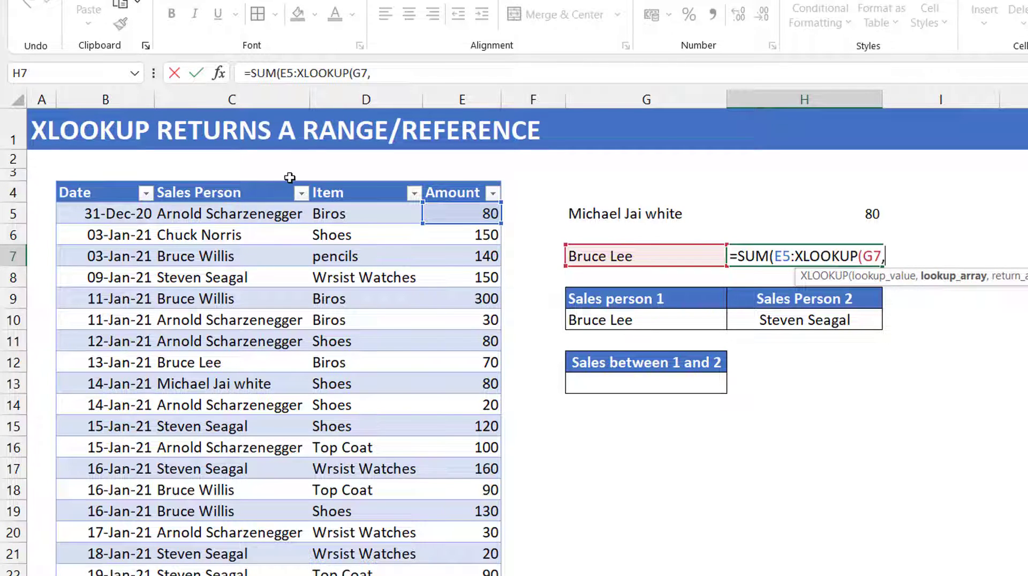
{"action": "left_click", "coordinate": [254, 182]}
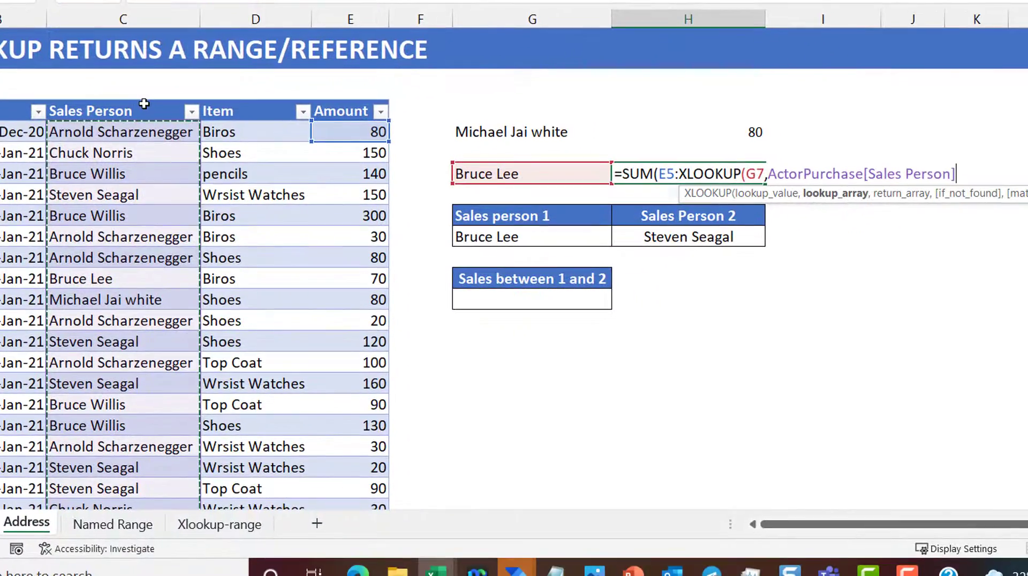
{"action": "type", "text": ","}
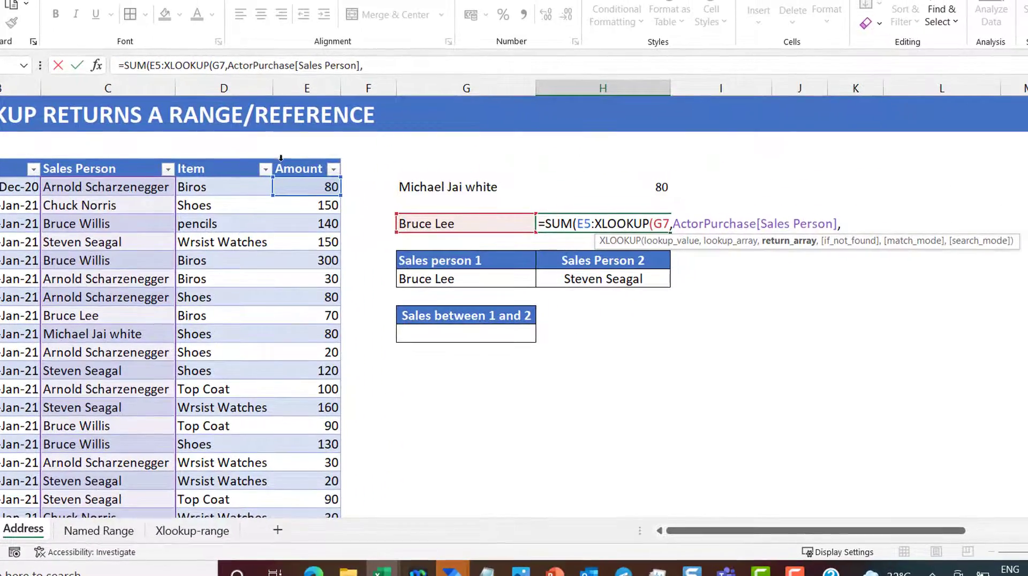
{"action": "left_click", "coordinate": [282, 158]}
{"action": "type", "text": ")"}
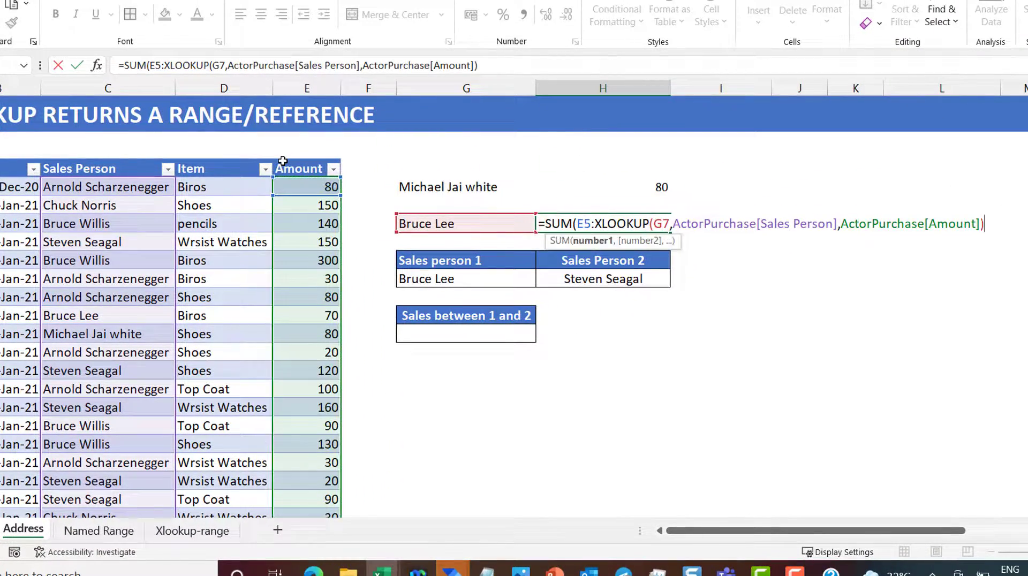
{"action": "type", "text": ")"}
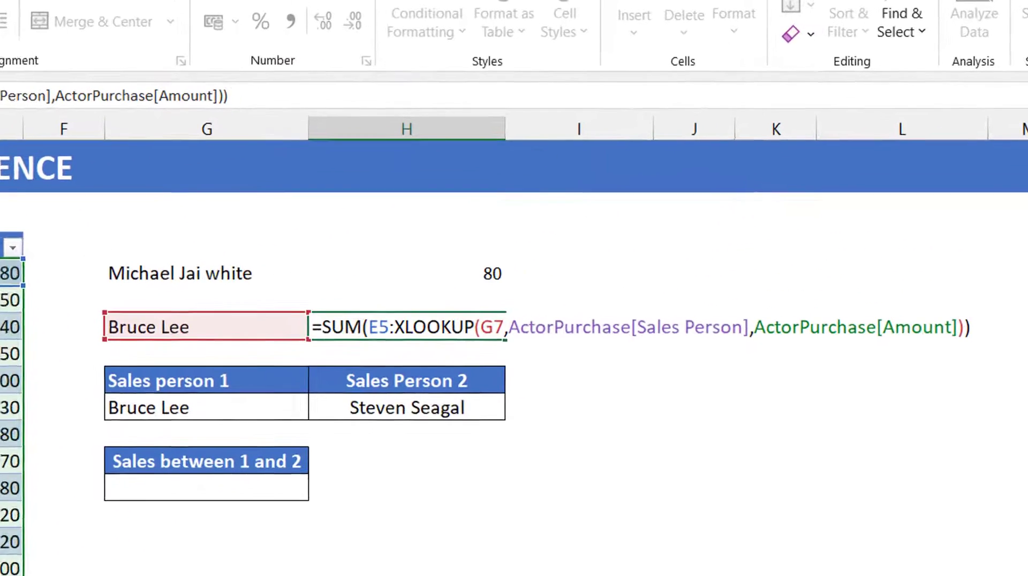
{"action": "key", "text": "ctrl+Return"}
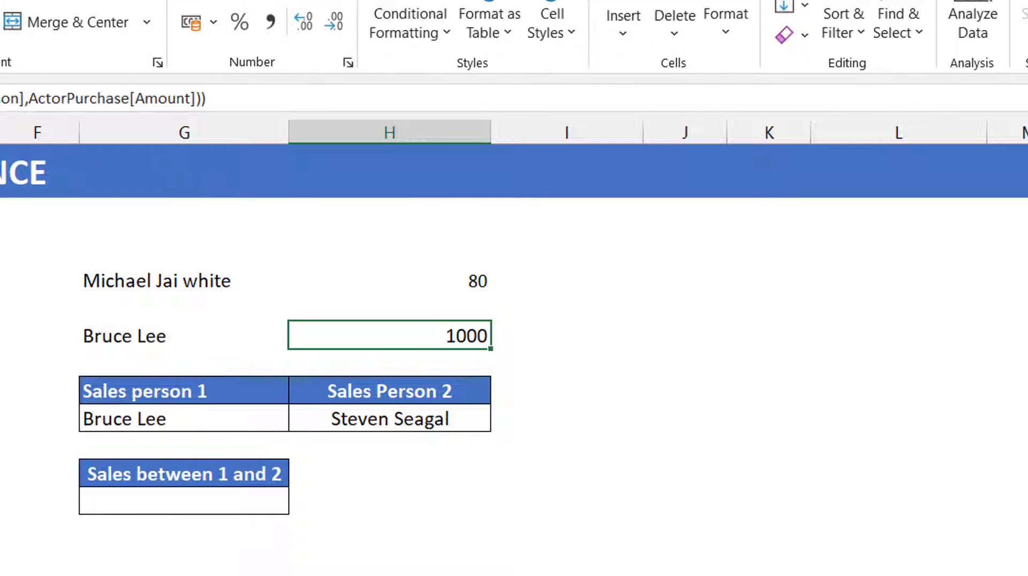
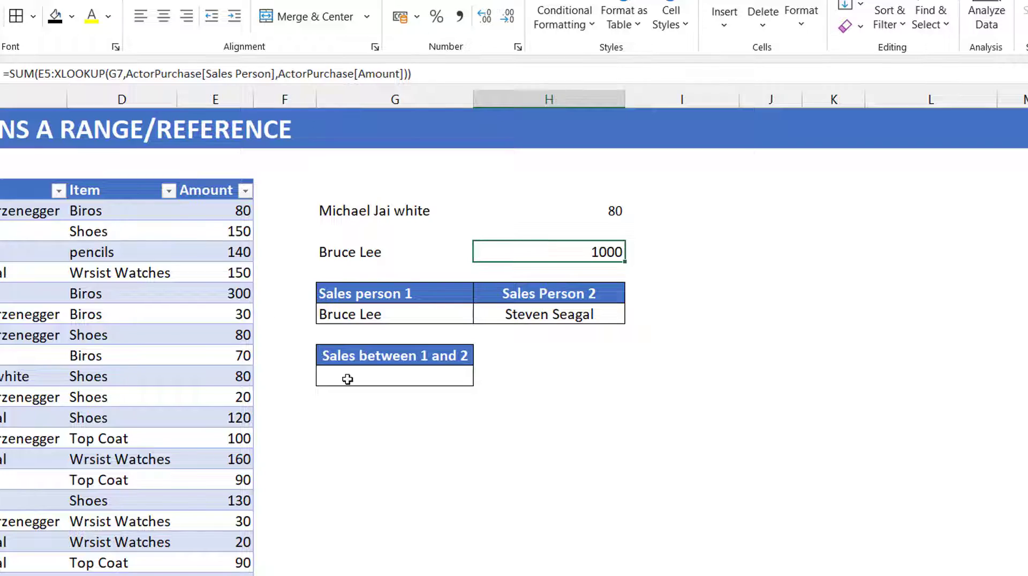
Examine the sales person 1 and 2 cells, G10 and H10, and the Amount cells E8 to E12.
{"action": "left_click", "coordinate": [383, 377]}
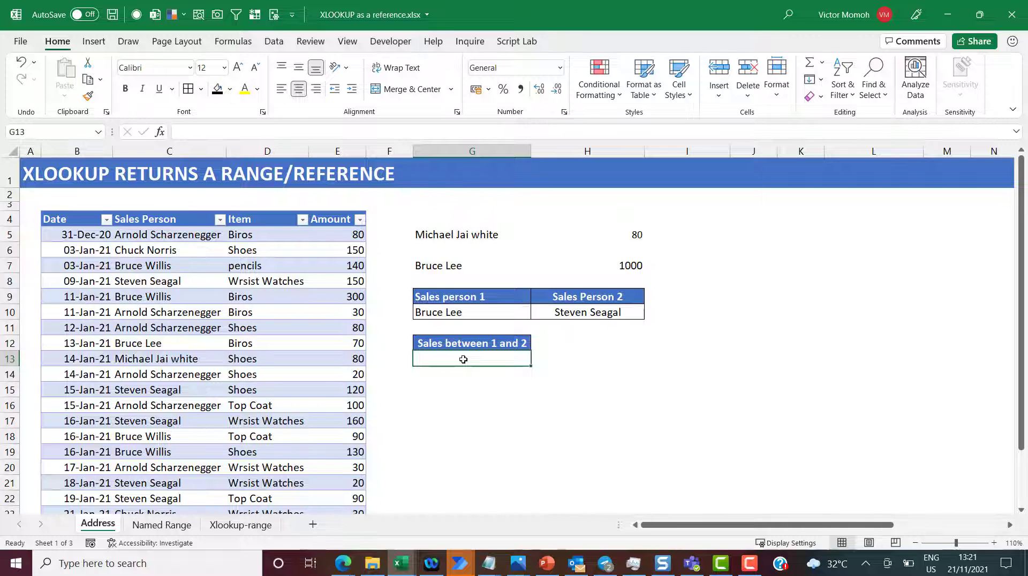
{"action": "left_click", "coordinate": [491, 309]}
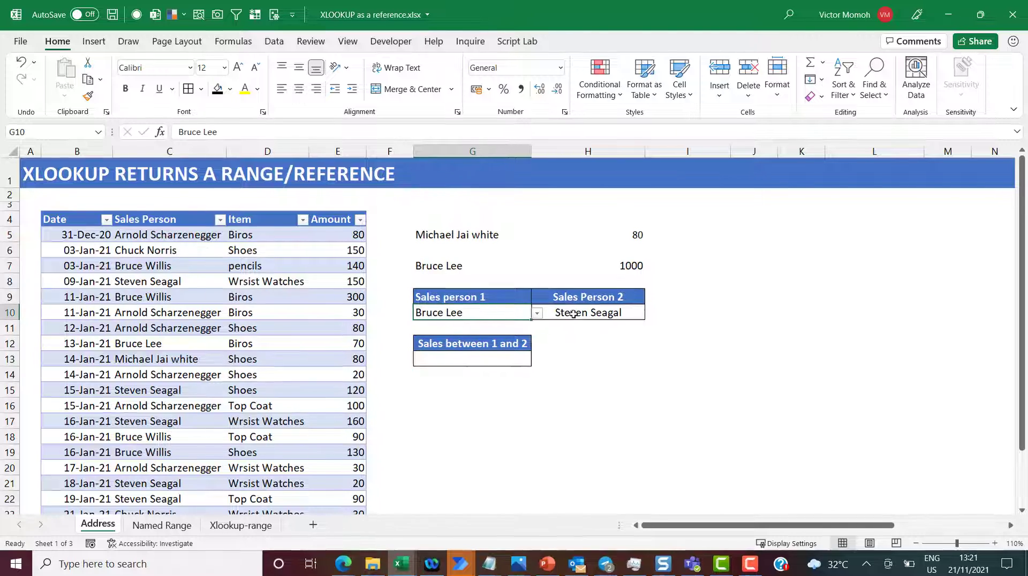
{"action": "left_click", "coordinate": [573, 314]}
{"action": "left_click", "coordinate": [510, 314]}
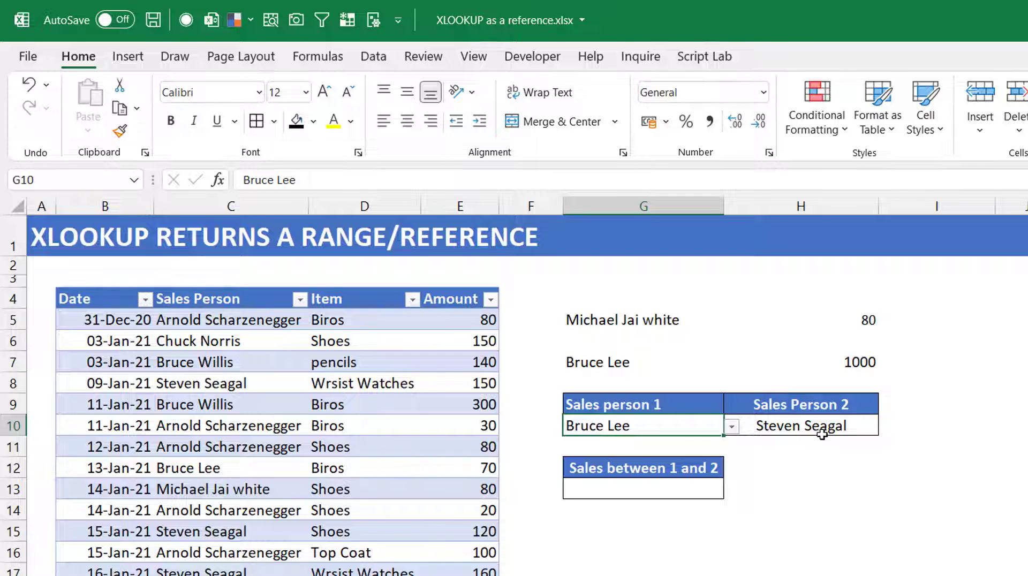
{"action": "left_click_drag", "start_coordinate": [470, 464], "coordinate": [464, 385]}
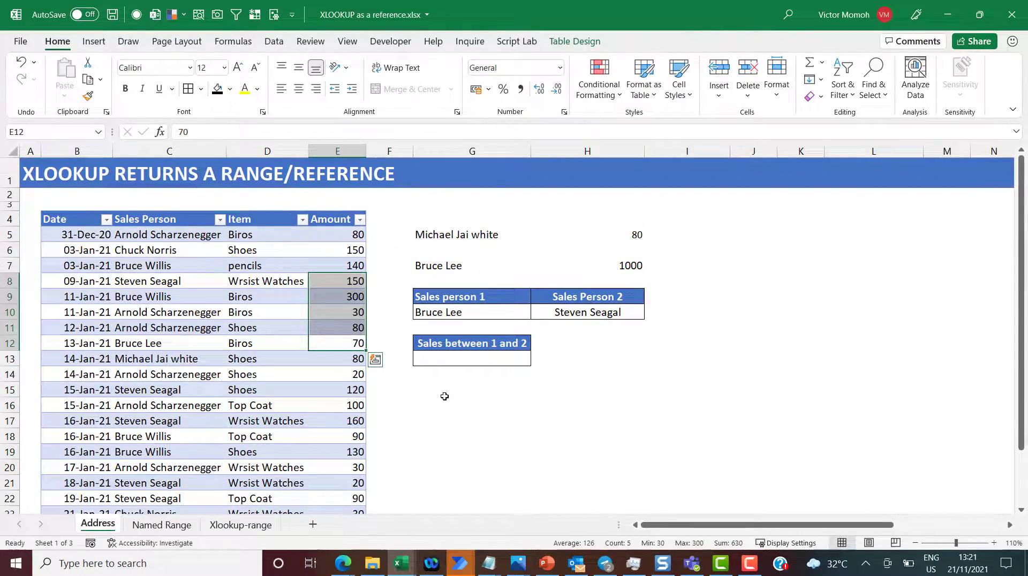
Test a reversed range in G15 with the formula =SUM(E14:E5), and clear the cell after evaluating it.
{"action": "left_click", "coordinate": [369, 370]}
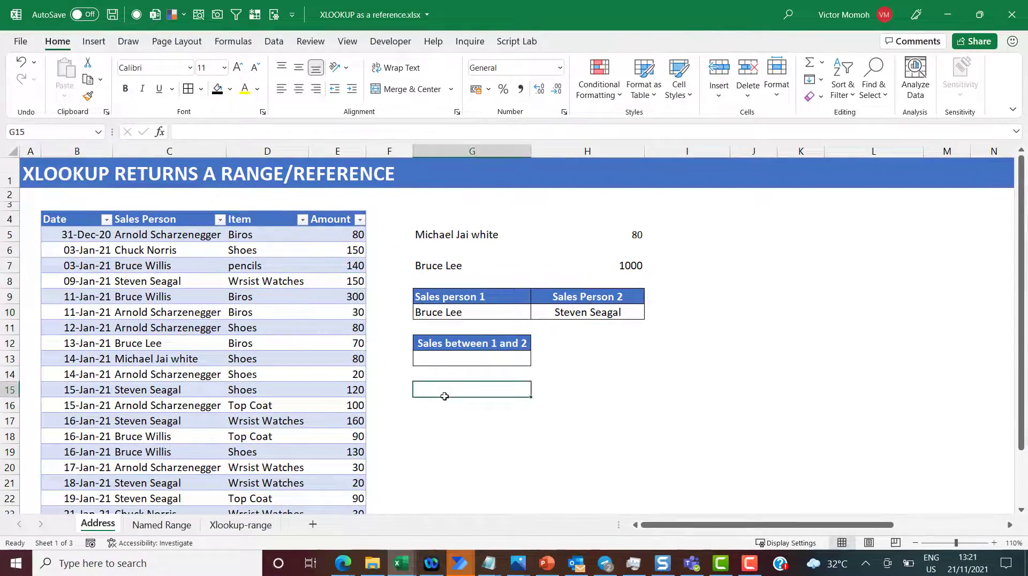
{"action": "type", "text": "=sum"}
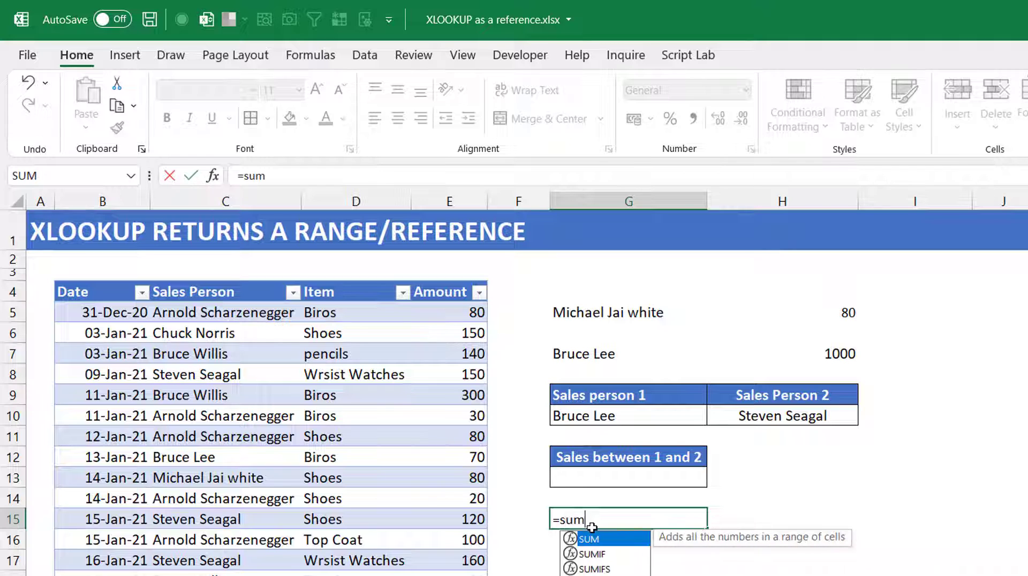
{"action": "key", "text": "Tab"}
{"action": "type", "text": "E"}
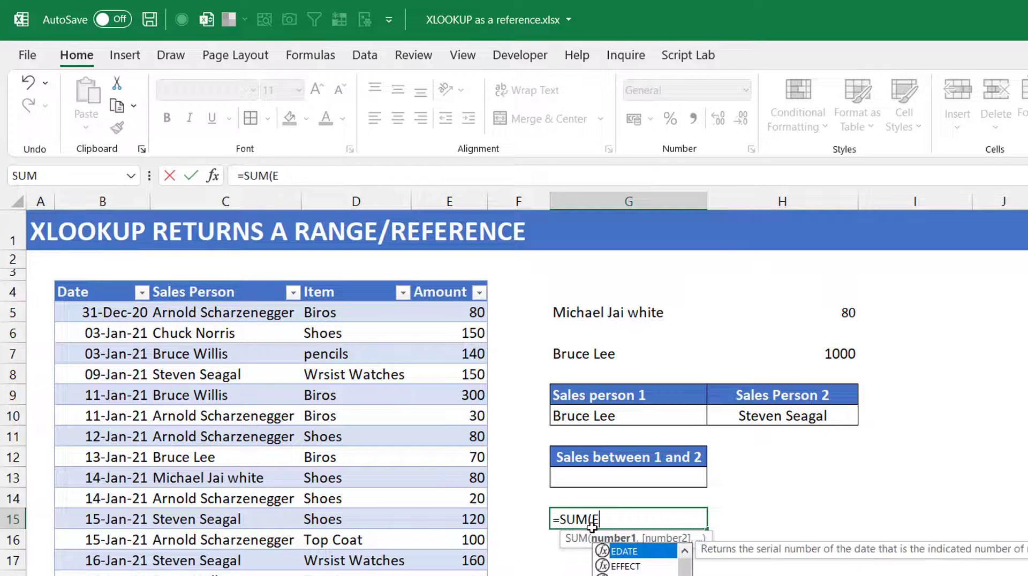
{"action": "type", "text": "14:e5"}
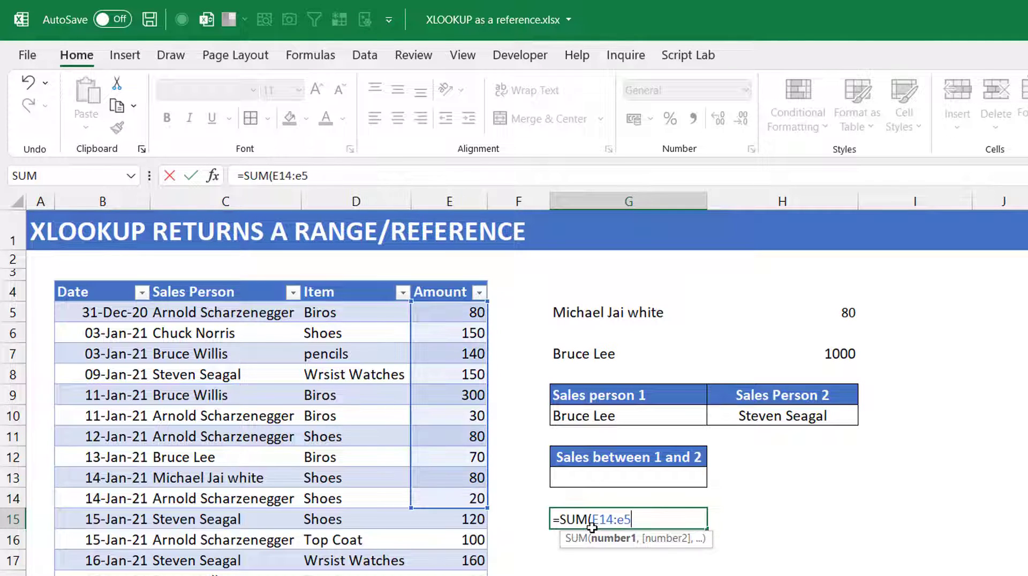
{"action": "type", "text": ")"}
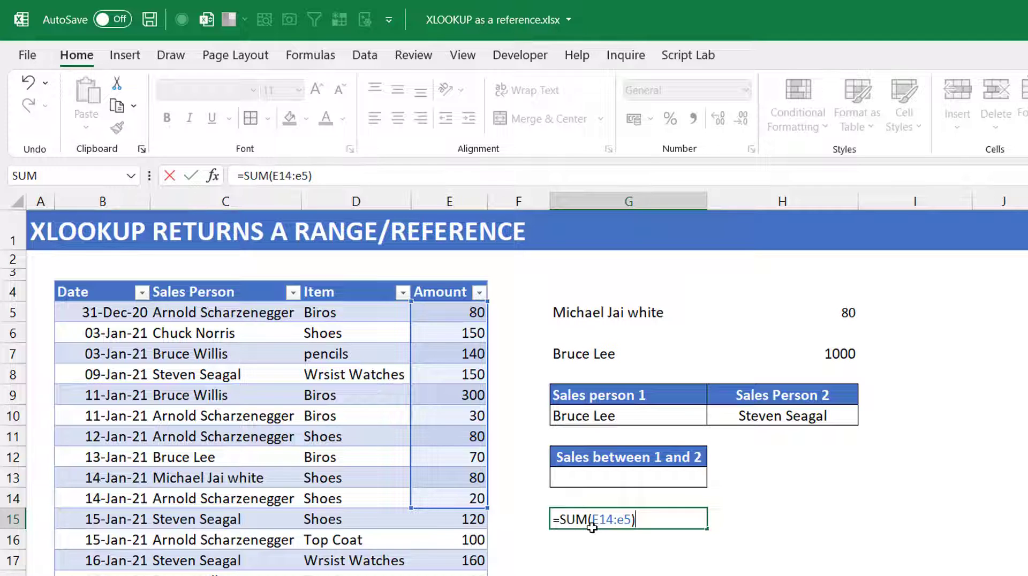
{"action": "key", "text": "ctrl+Return"}
{"action": "key", "text": "Delete"}
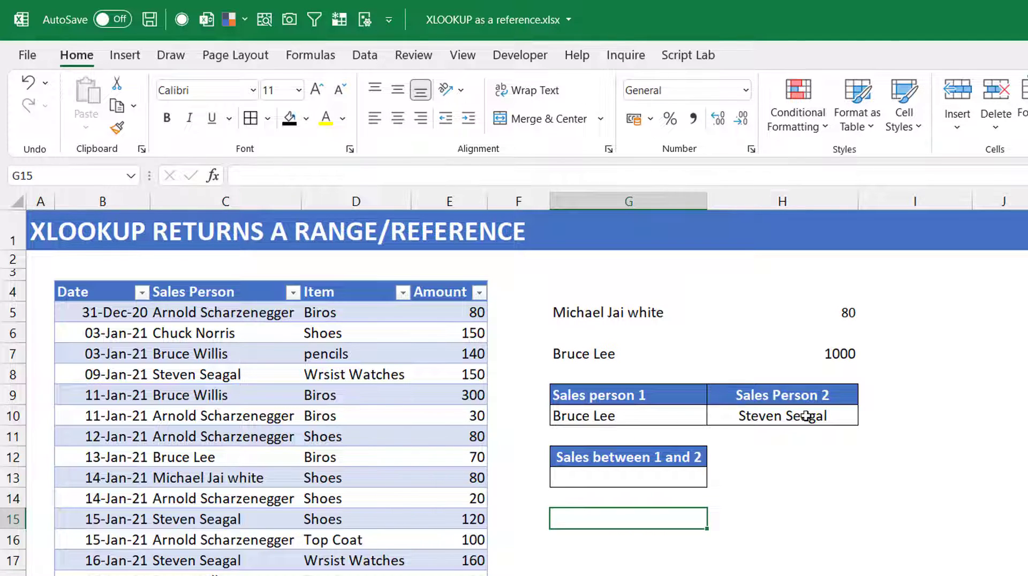
Start a SUM formula in G13 with an XLOOKUP of G10 in the Sales Person column that returns the Amount column.
{"action": "left_click", "coordinate": [622, 478]}
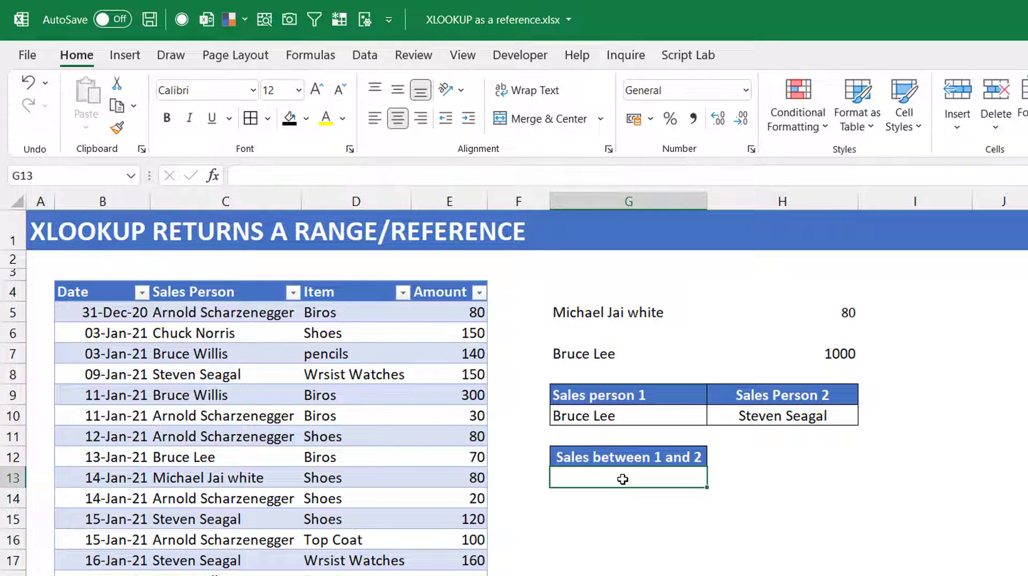
{"action": "type", "text": "=sum"}
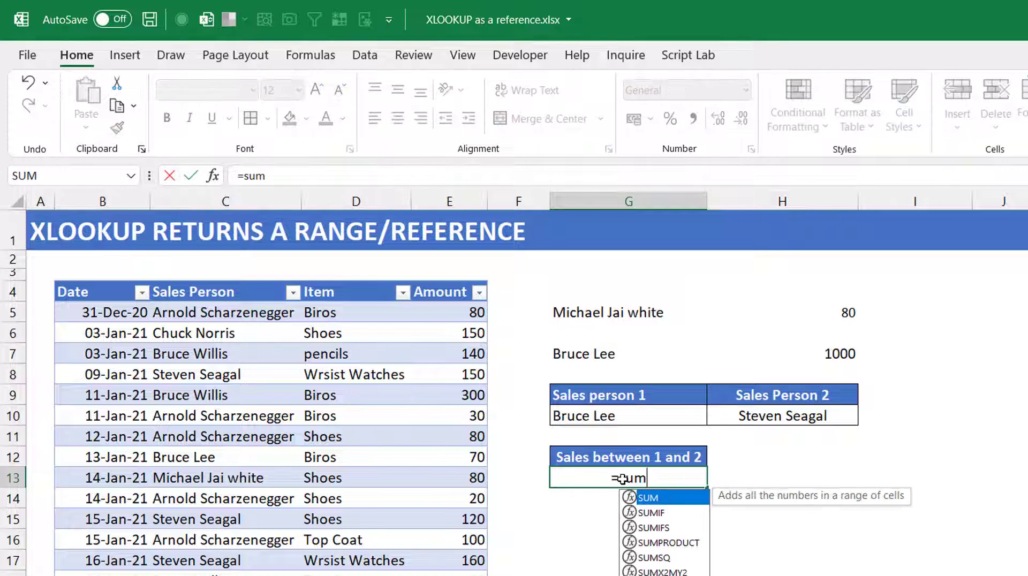
{"action": "key", "text": "Tab"}
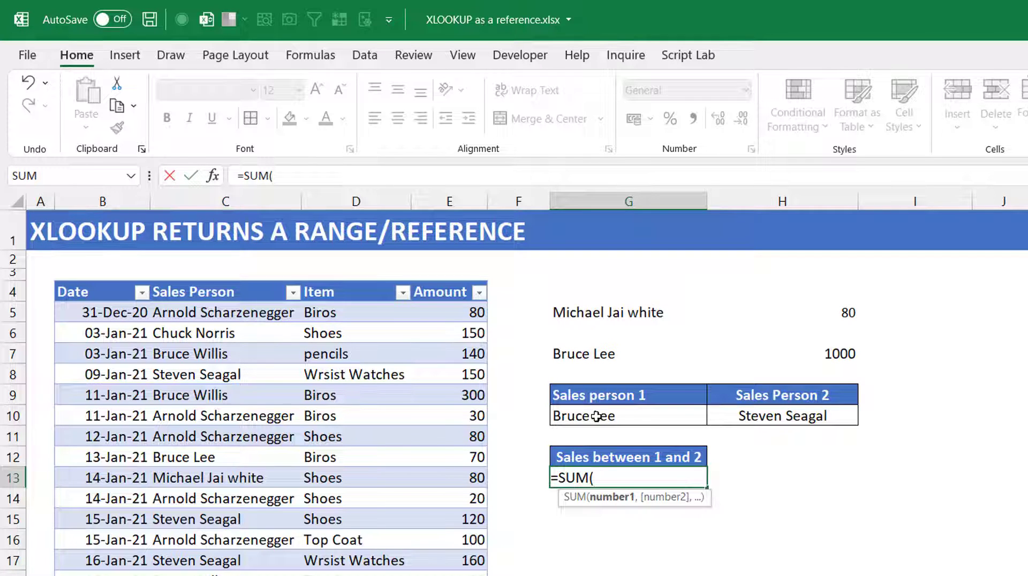
{"action": "type", "text": "xloo"}
{"action": "key", "text": "Tab"}
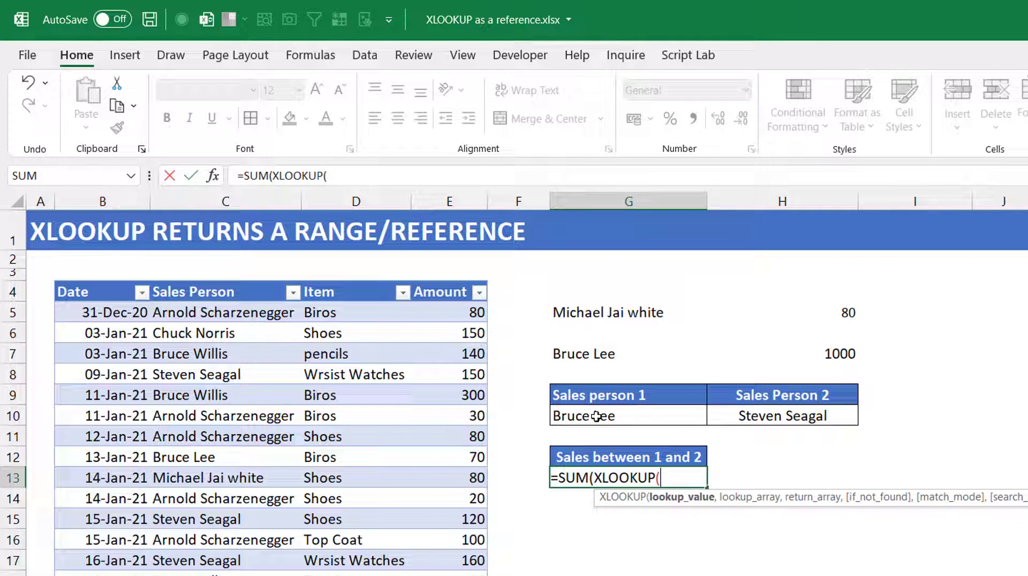
{"action": "left_click", "coordinate": [567, 417]}
{"action": "type", "text": ","}
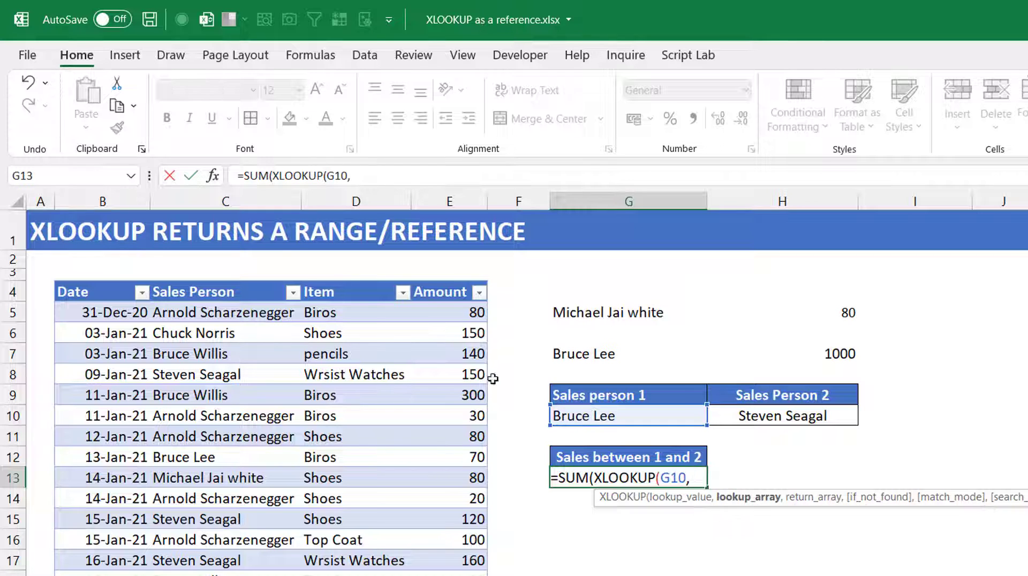
{"action": "left_click", "coordinate": [255, 283]}
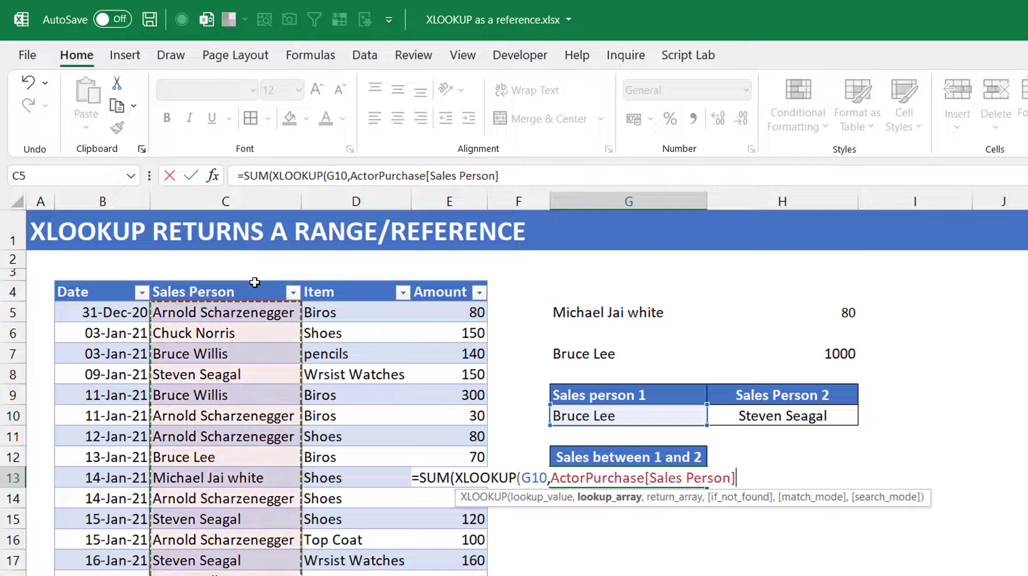
{"action": "type", "text": ","}
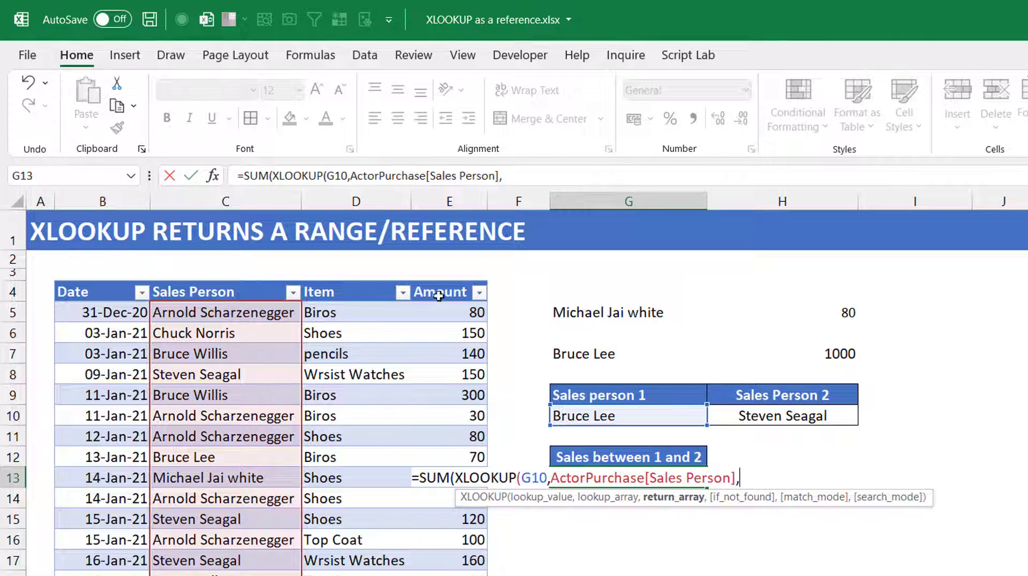
{"action": "left_click", "coordinate": [435, 279]}
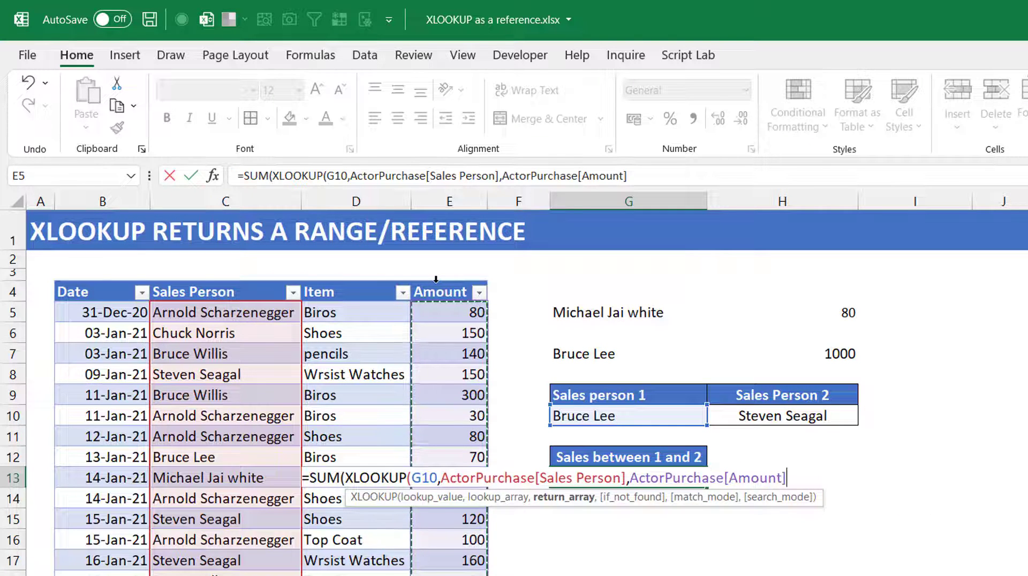
Complete the G13 SUM range with an XLOOKUP of H10 in the Sales Person column that returns the Amount column, and enter the formula.
{"action": "type", "text": "):"}
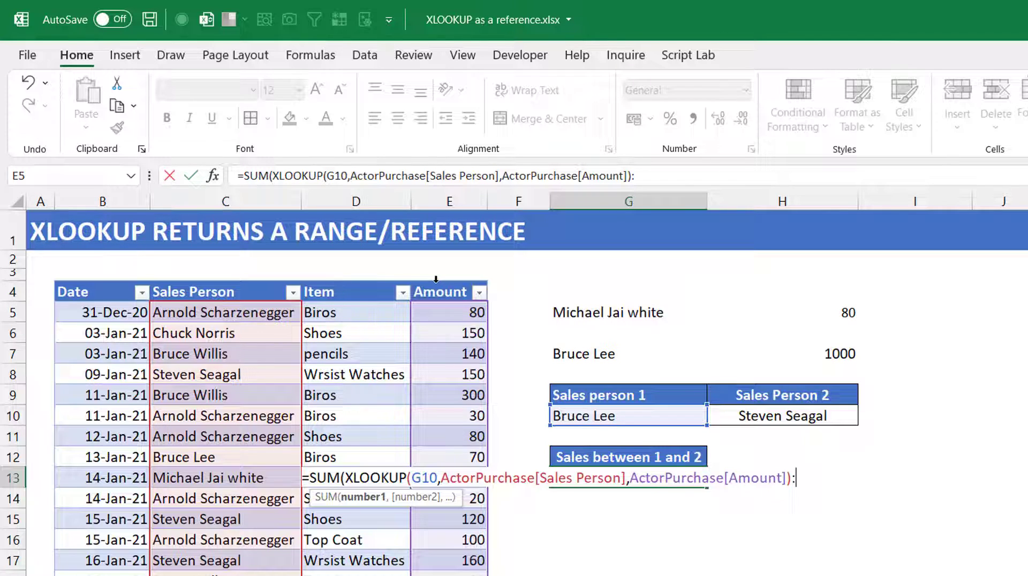
{"action": "type", "text": "xlo"}
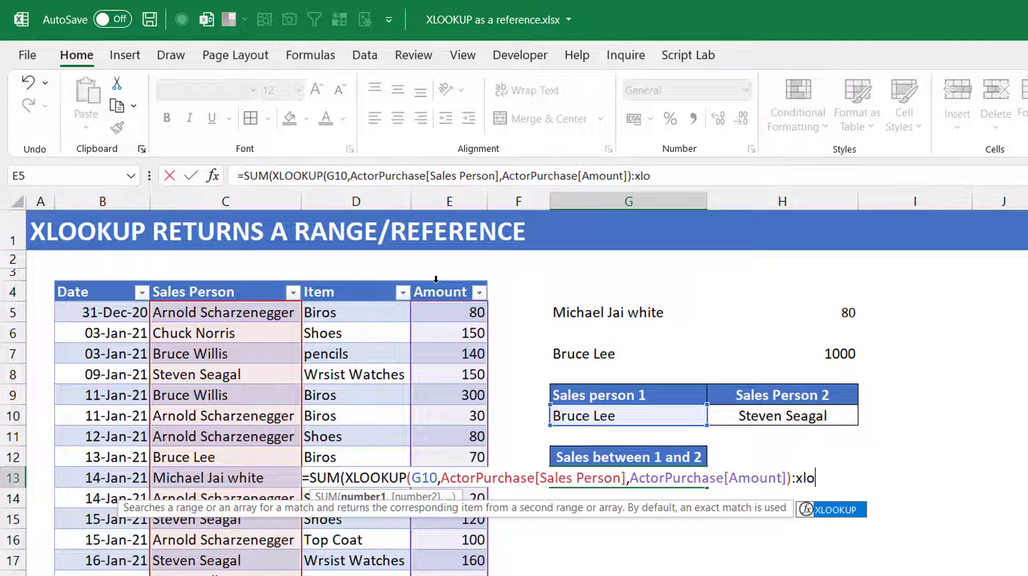
{"action": "key", "text": "Tab"}
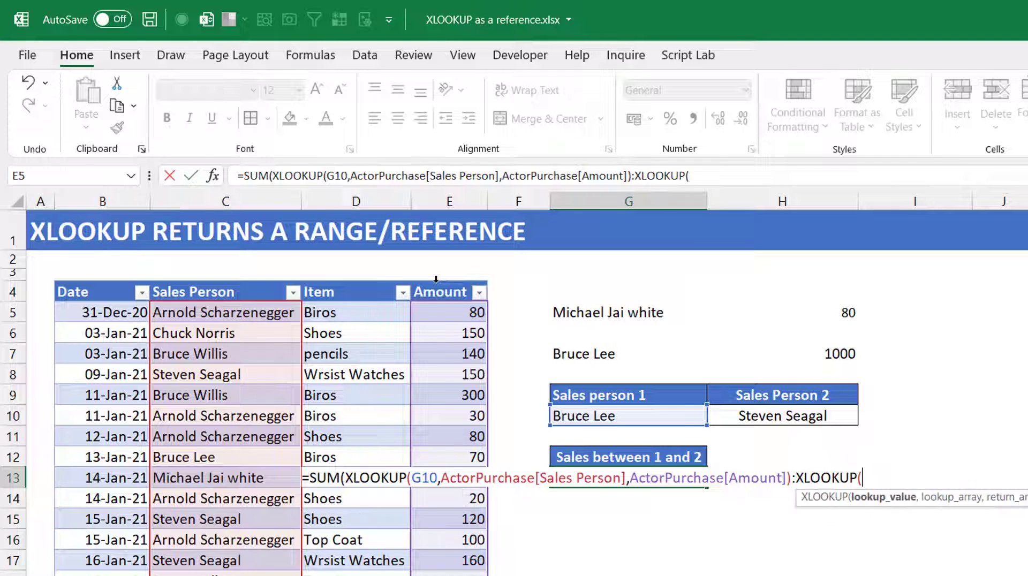
{"action": "left_click", "coordinate": [761, 416]}
{"action": "type", "text": ","}
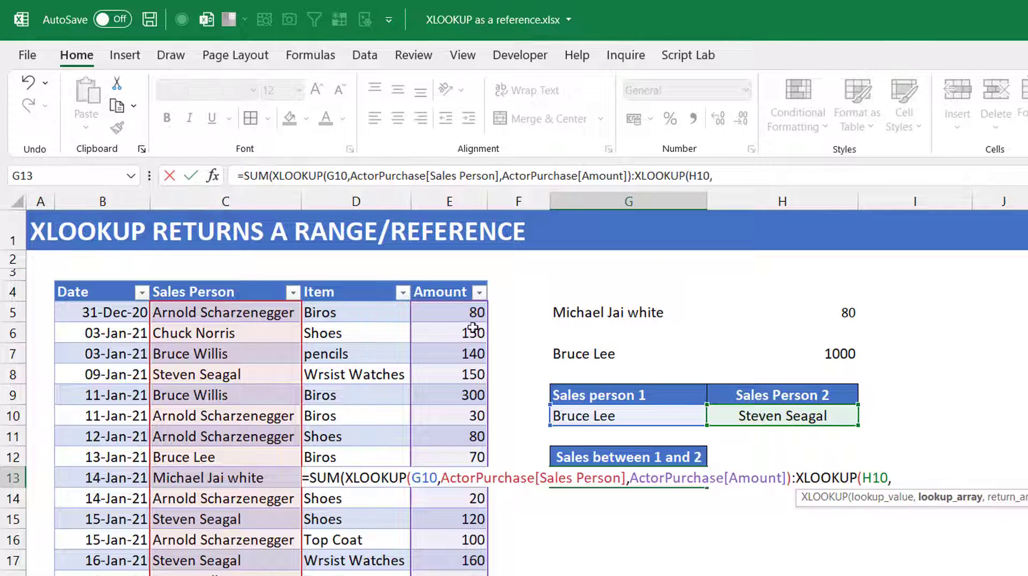
{"action": "left_click", "coordinate": [244, 282]}
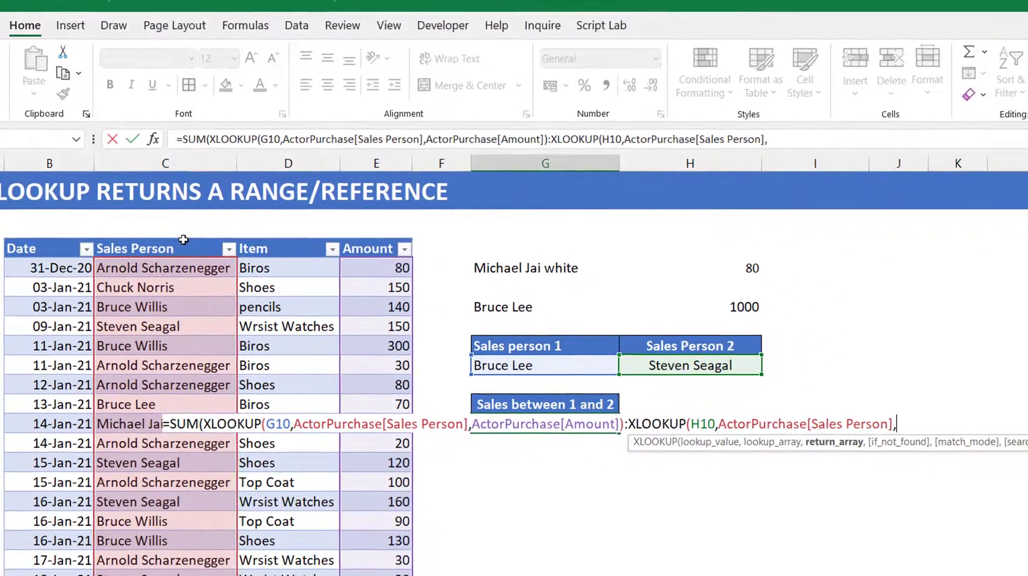
{"action": "type", "text": ","}
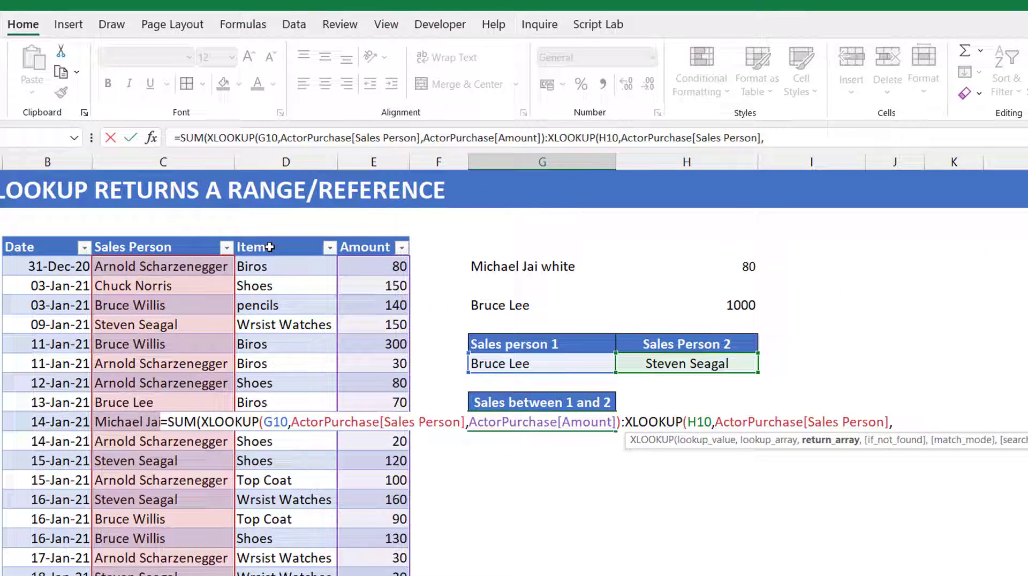
{"action": "left_click", "coordinate": [360, 236]}
{"action": "type", "text": "))"}
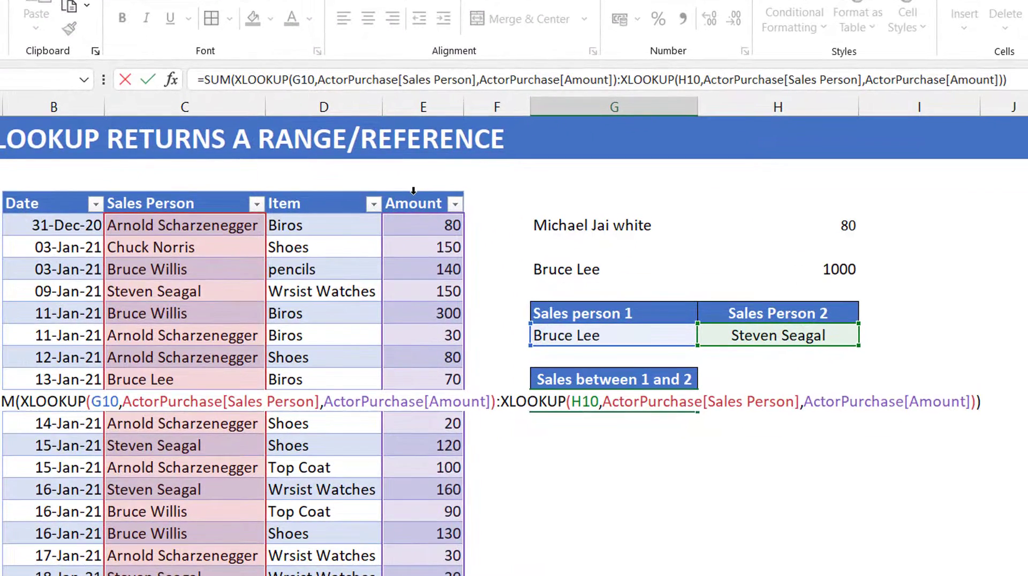
{"action": "key", "text": "ctrl+Return"}
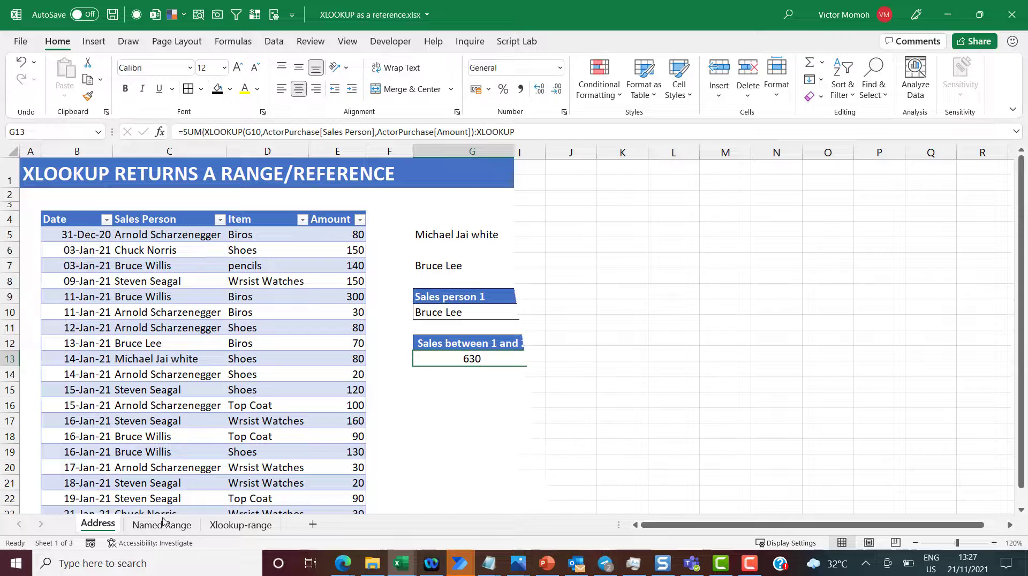
Open the Named Range sheet and examine the Numbers list from B2 down to its last entry in B16.
{"action": "left_click", "coordinate": [163, 526]}
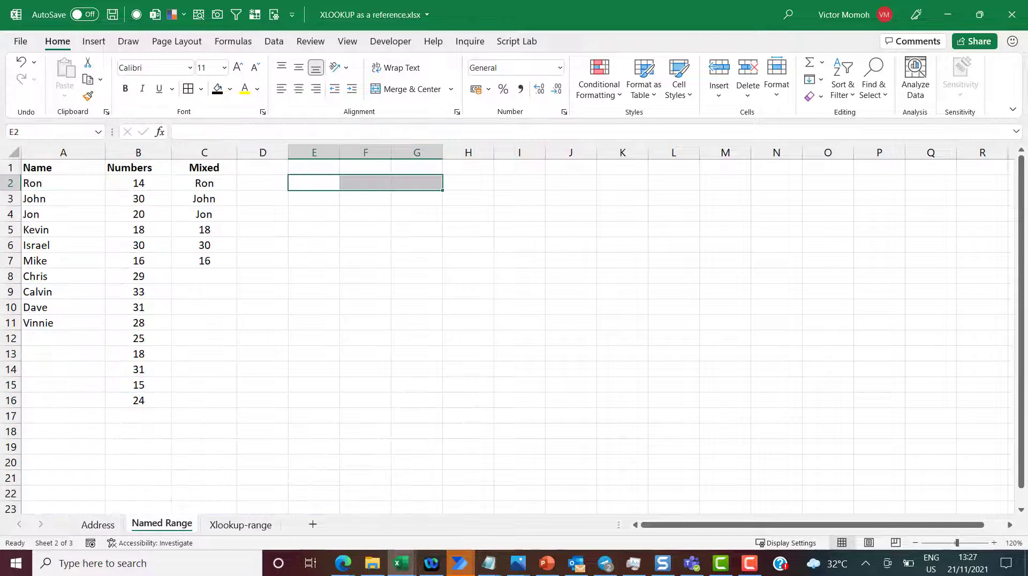
{"action": "left_click", "coordinate": [296, 272]}
{"action": "left_click", "coordinate": [251, 263]}
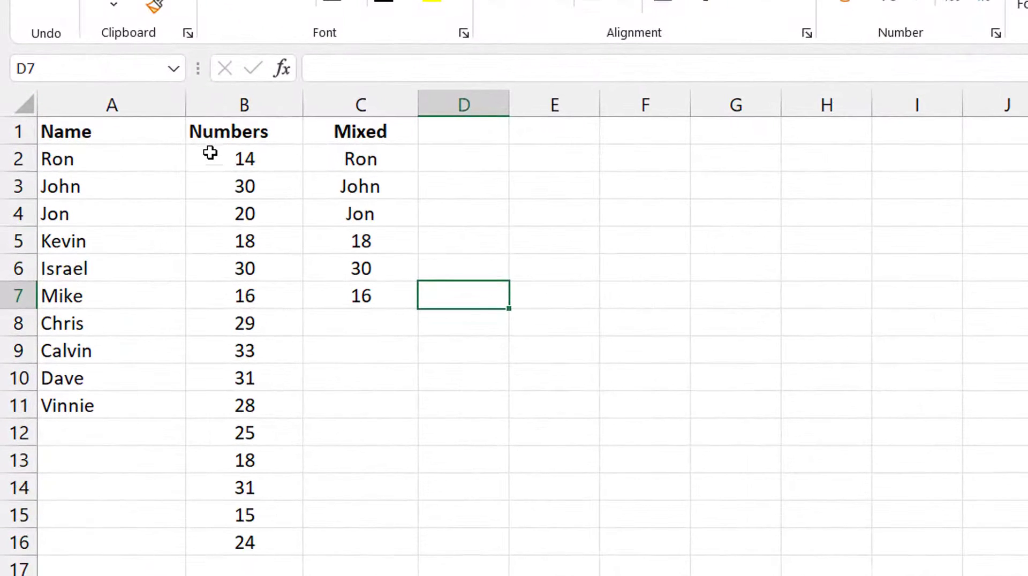
{"action": "left_click", "coordinate": [121, 183]}
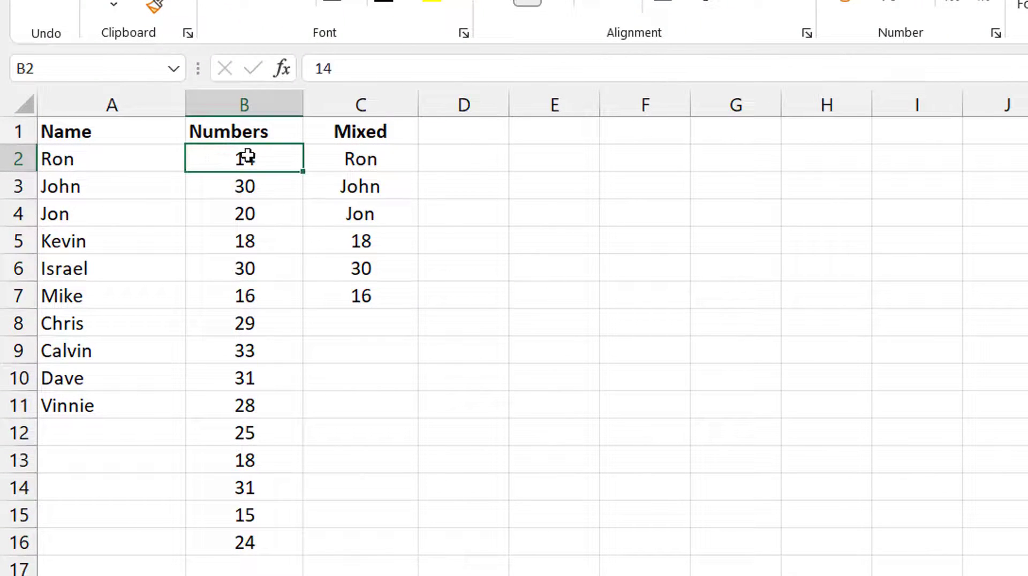
{"action": "left_click_drag", "start_coordinate": [252, 159], "coordinate": [255, 544]}
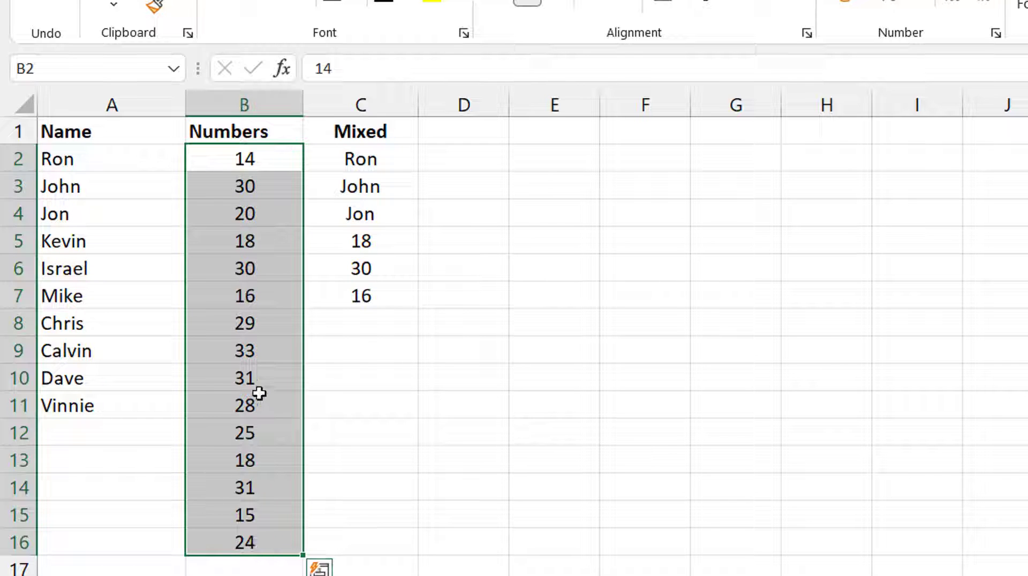
{"action": "left_click", "coordinate": [266, 463]}
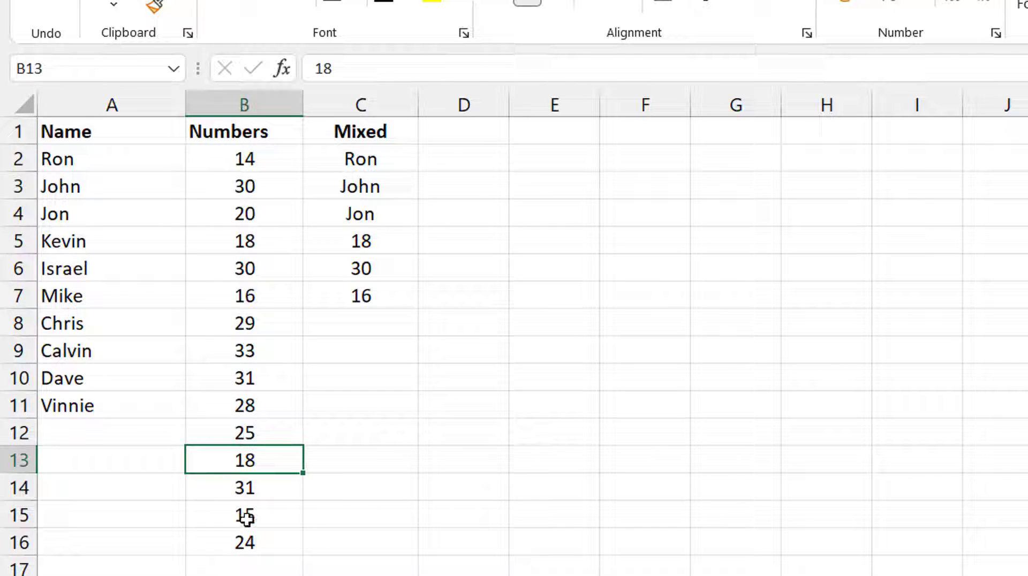
{"action": "left_click", "coordinate": [266, 543]}
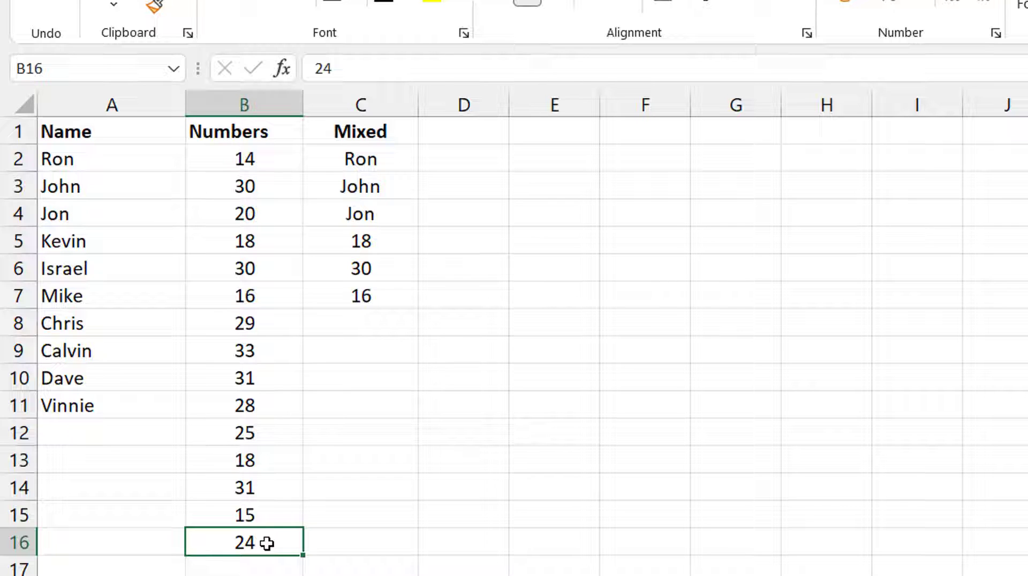
{"action": "left_click", "coordinate": [266, 314]}
{"action": "left_click", "coordinate": [266, 158]}
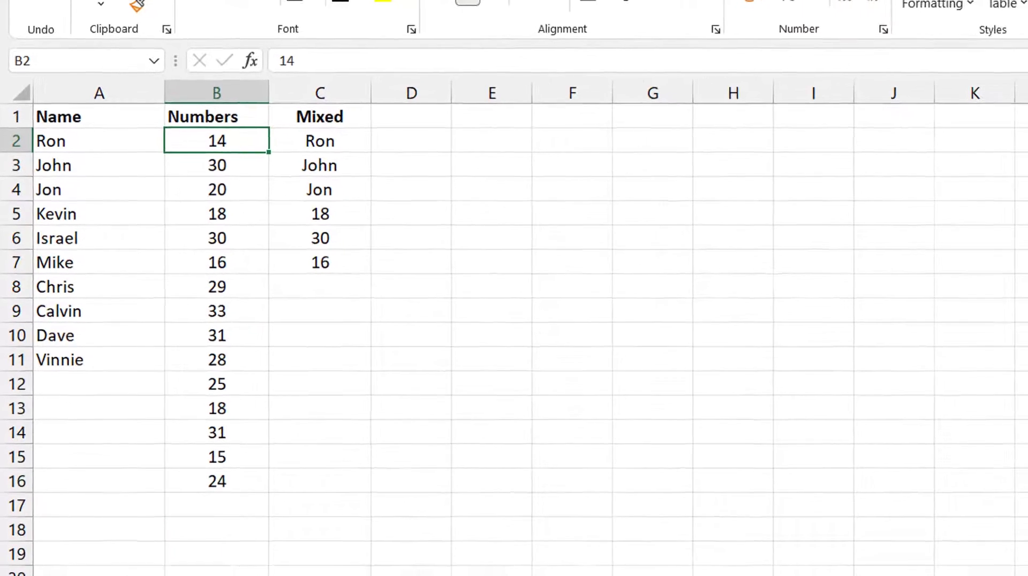
Clear cell B8 in the middle of the Numbers list, and undo the deletion.
{"action": "left_click", "coordinate": [215, 284]}
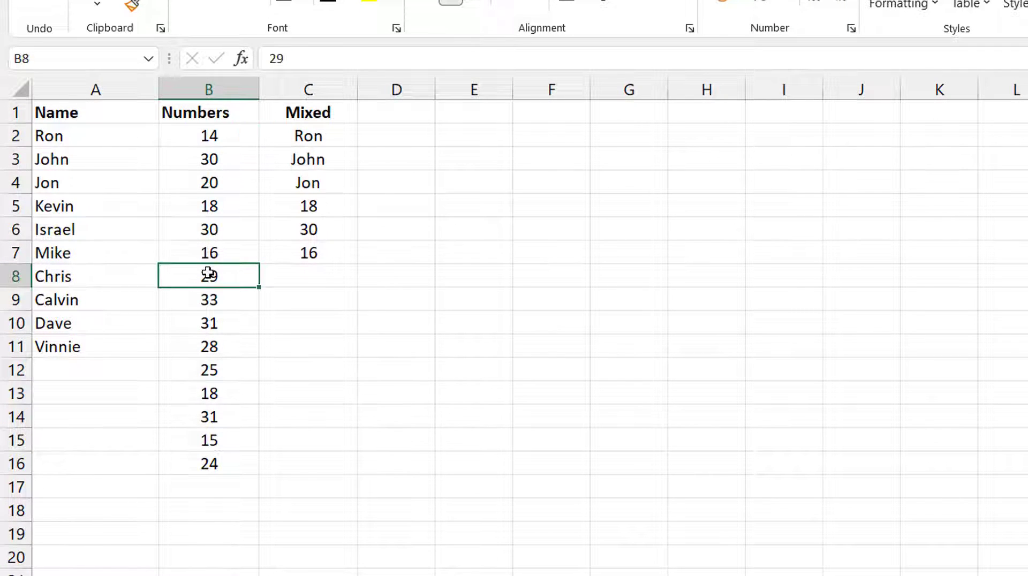
{"action": "key", "text": "Delete"}
{"action": "key", "text": "ctrl+z"}
Examine the last Numbers entry in B16, the blank cells below it, and cell B8.
{"action": "left_click", "coordinate": [196, 463]}
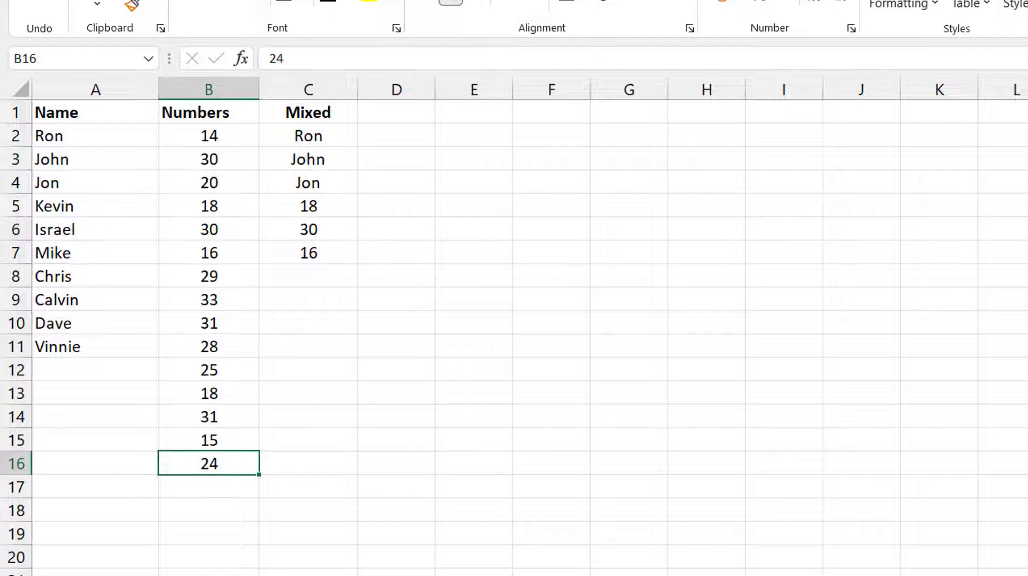
{"action": "left_click_drag", "start_coordinate": [209, 574], "coordinate": [208, 549]}
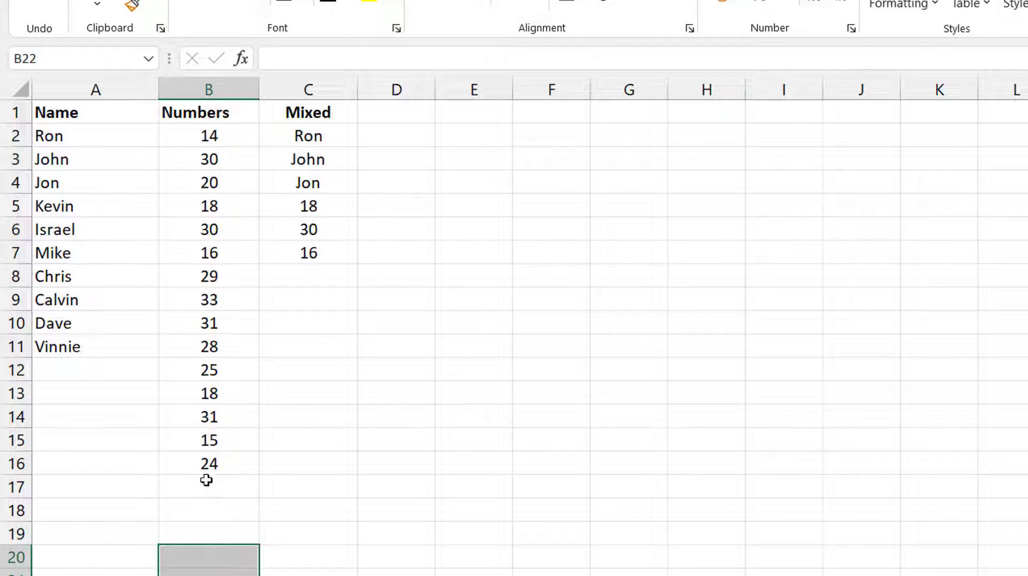
{"action": "left_click", "coordinate": [213, 462]}
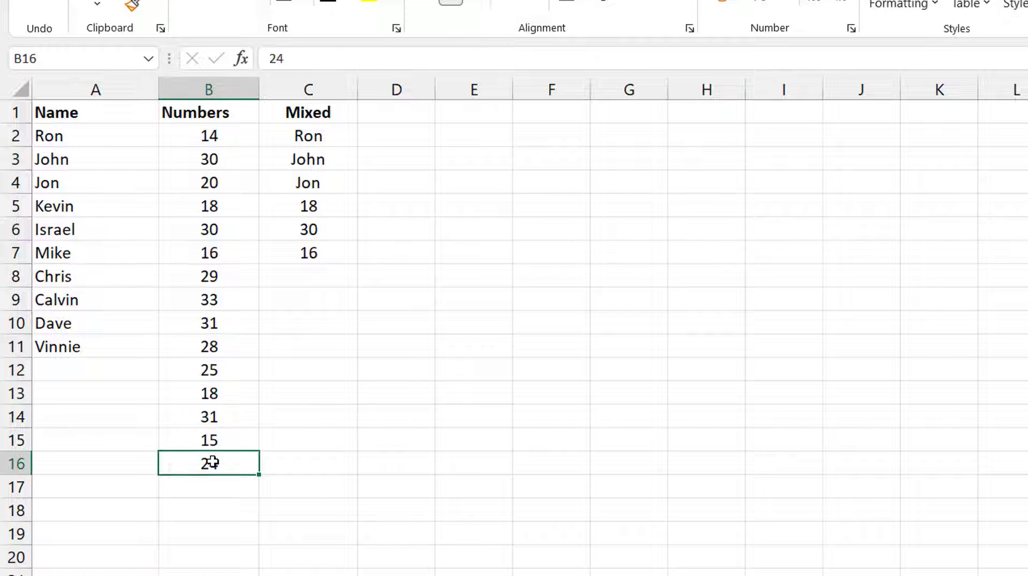
{"action": "left_click", "coordinate": [194, 281]}
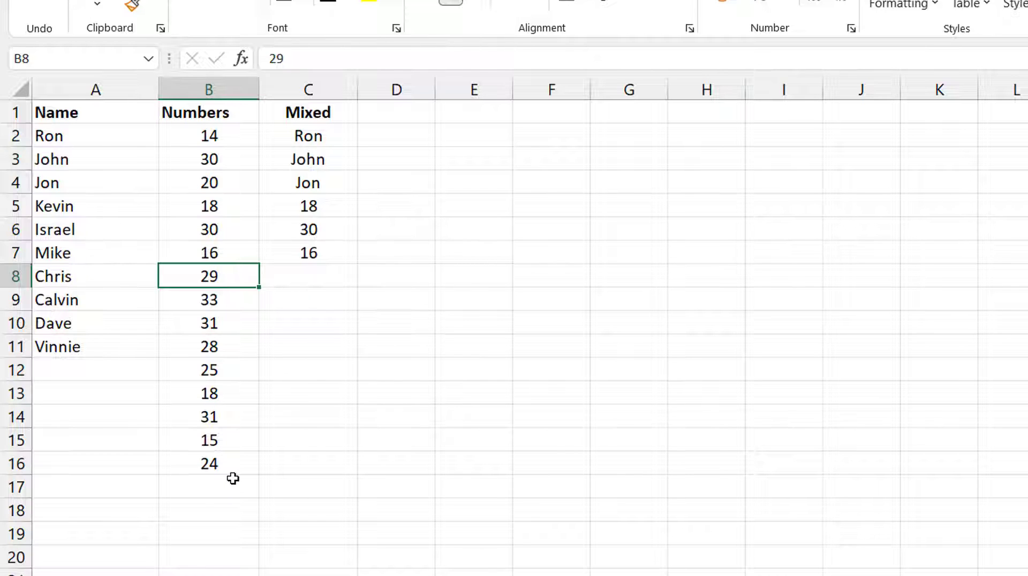
Start an XLOOKUP in E2 that looks for TRUE in the lookup array $B:$B<>"".
{"action": "left_click", "coordinate": [463, 140]}
{"action": "type", "text": "=xlook"}
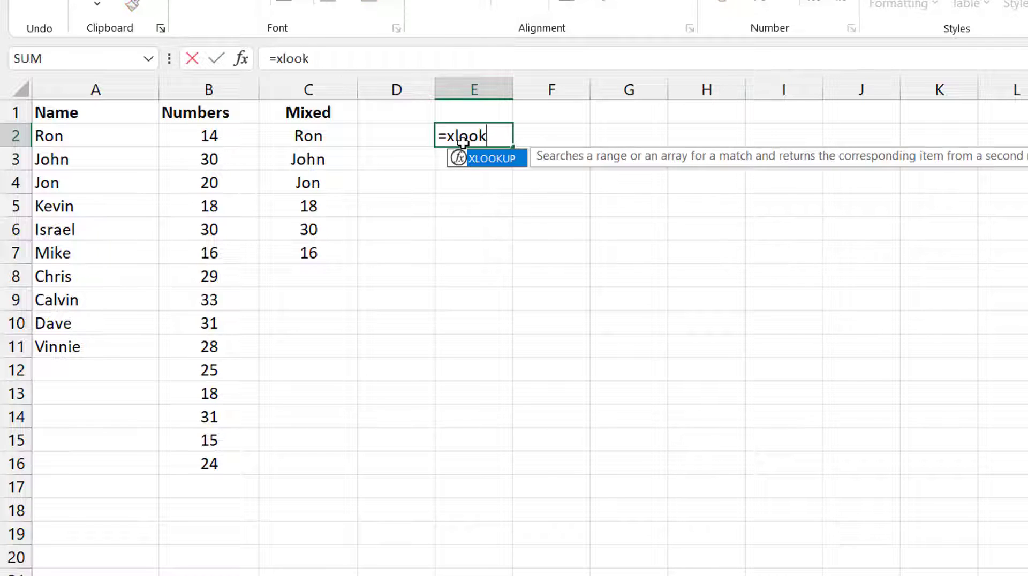
{"action": "key", "text": "Tab"}
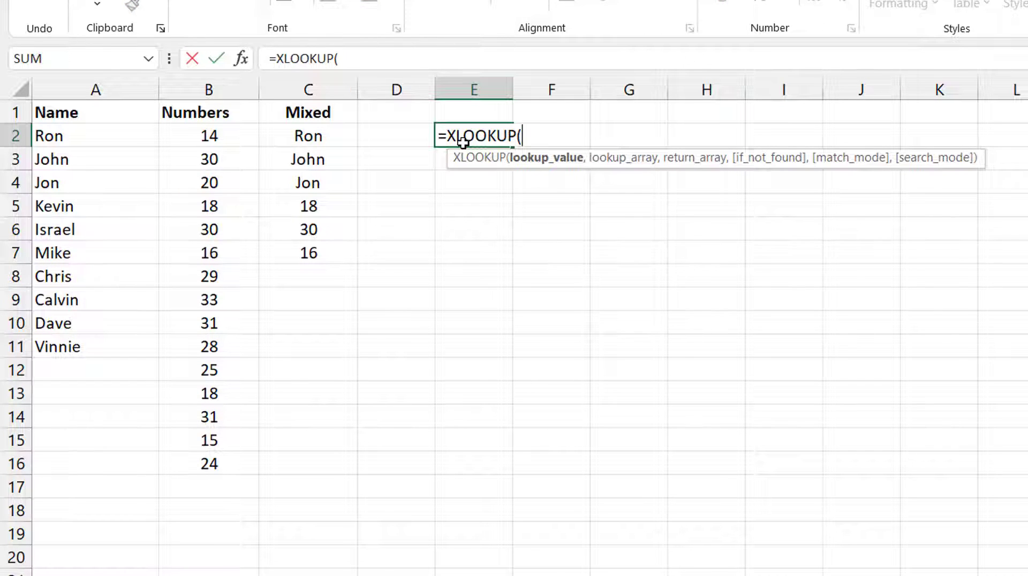
{"action": "type", "text": "Tr"}
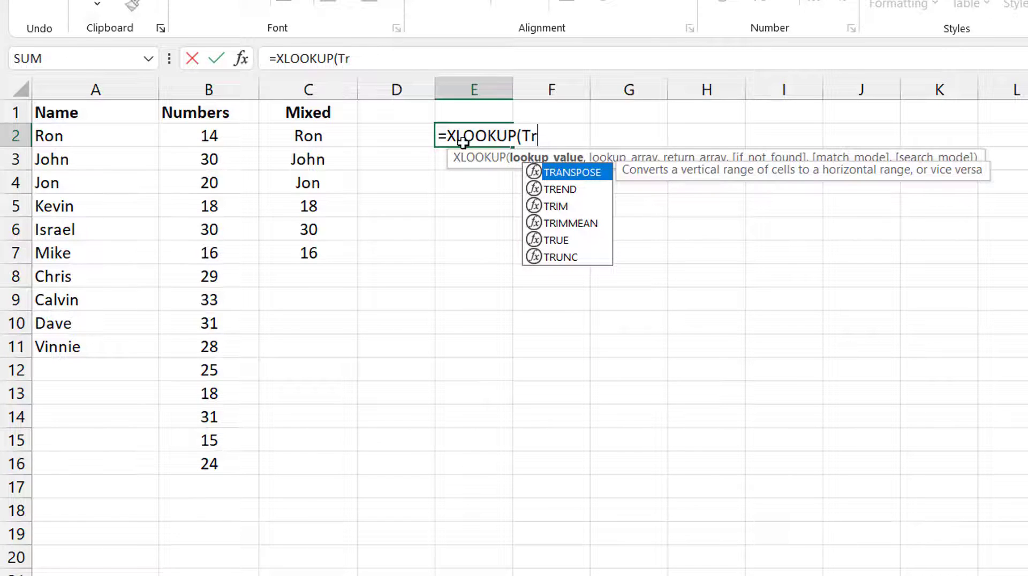
{"action": "type", "text": "ue"}
{"action": "key", "text": "Tab"}
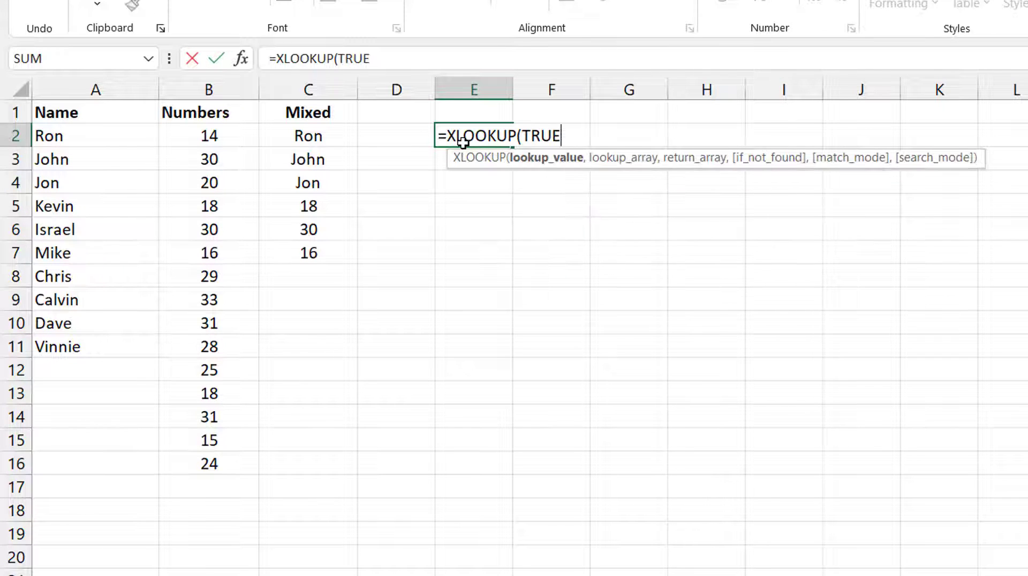
{"action": "type", "text": ","}
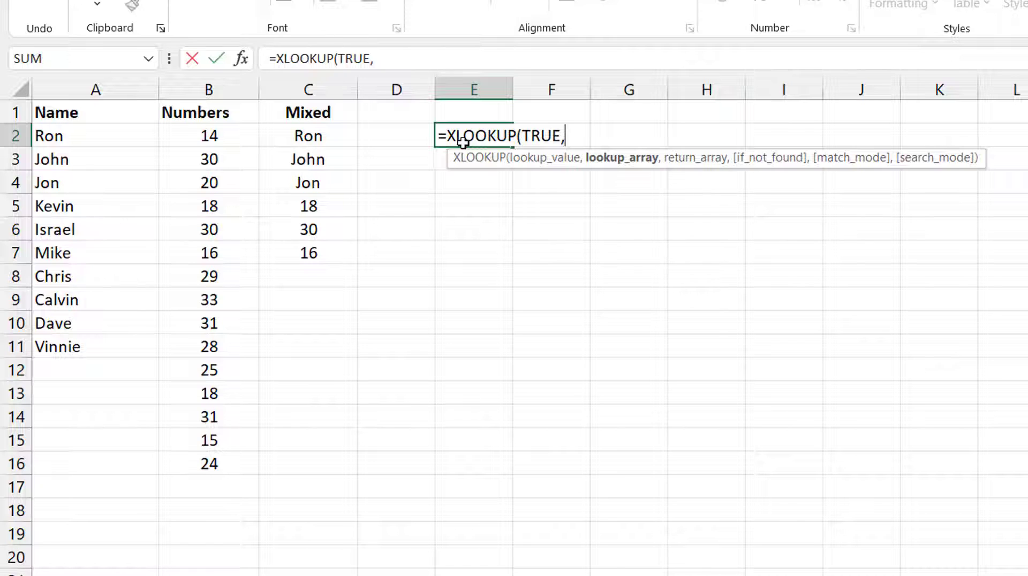
{"action": "left_click", "coordinate": [219, 91]}
{"action": "key", "text": "F4"}
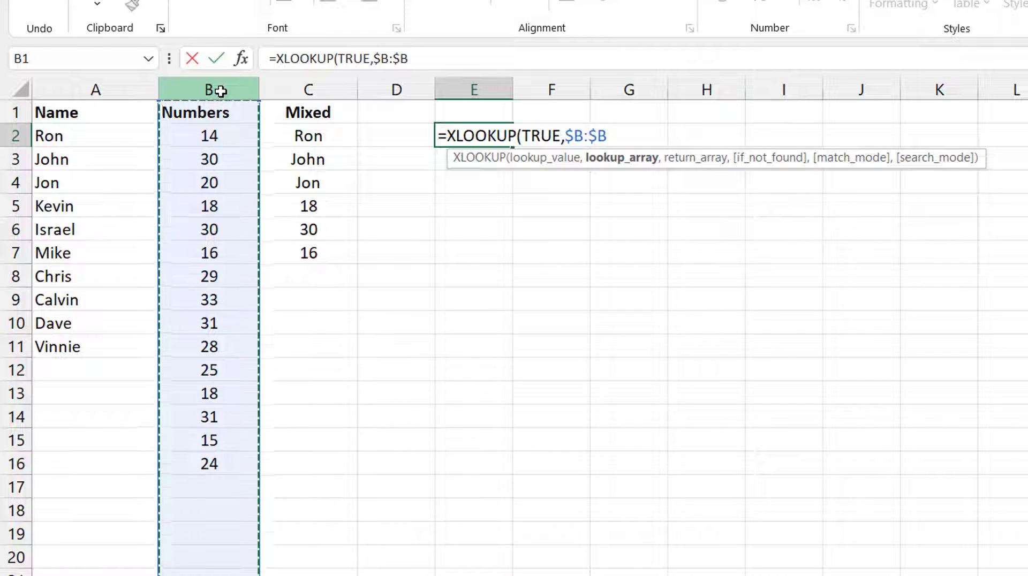
{"action": "type", "text": "<>\"\""}
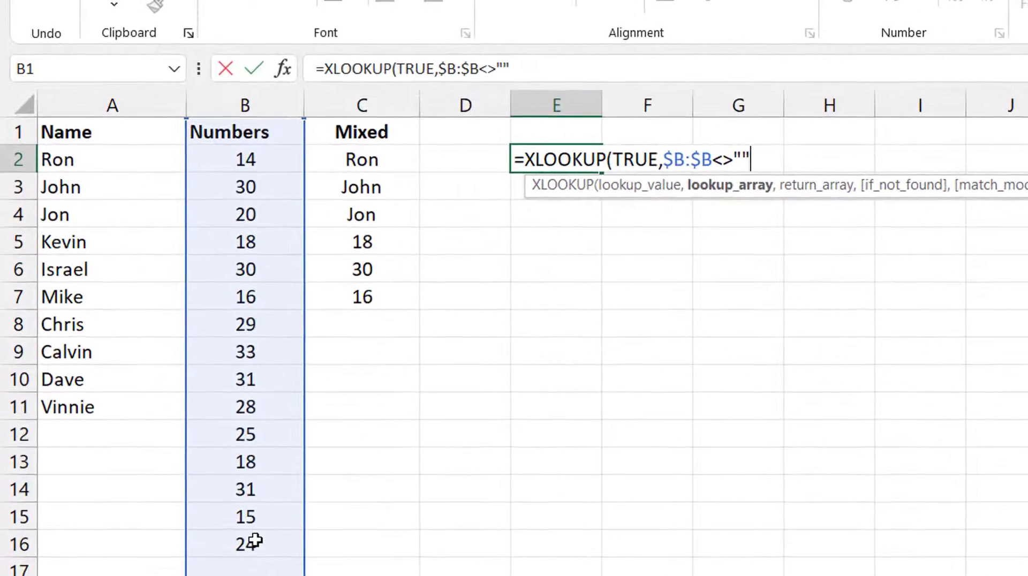
Complete the E2 XLOOKUP with $B:$B as return array and search mode -1, skipping the other optional arguments, and enter it.
{"action": "type", "text": ","}
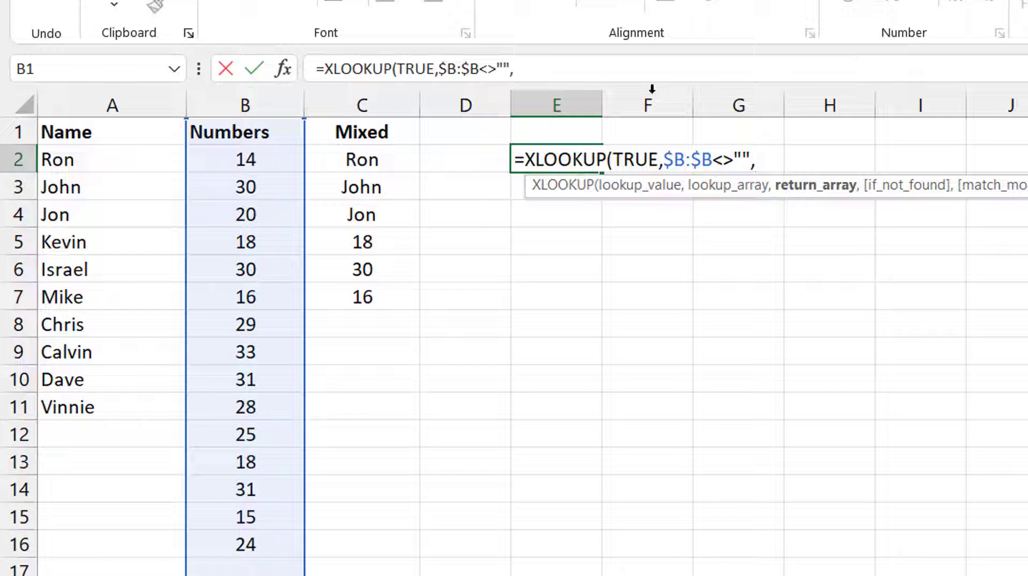
{"action": "left_click", "coordinate": [274, 97]}
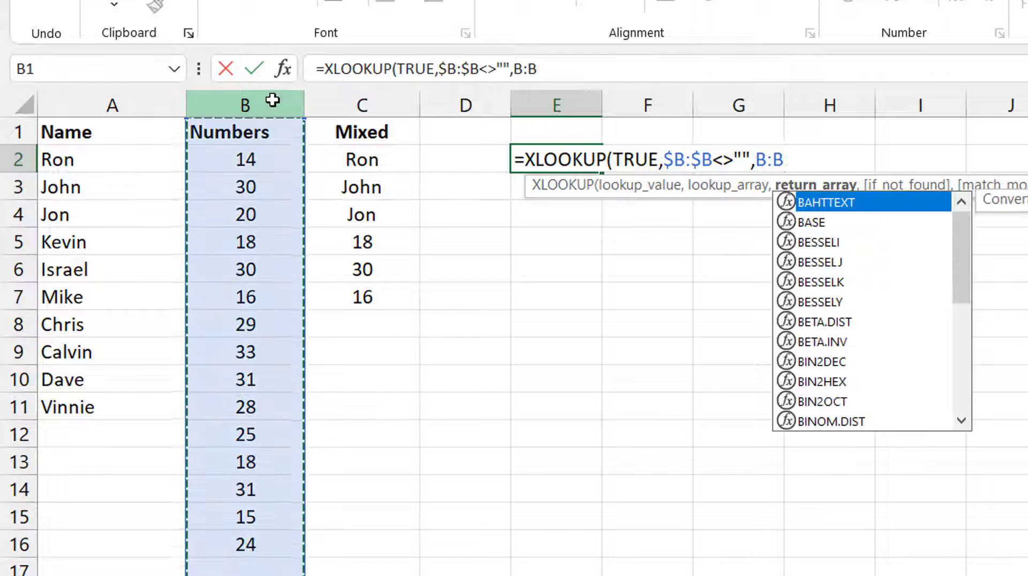
{"action": "key", "text": "F4"}
{"action": "type", "text": ","}
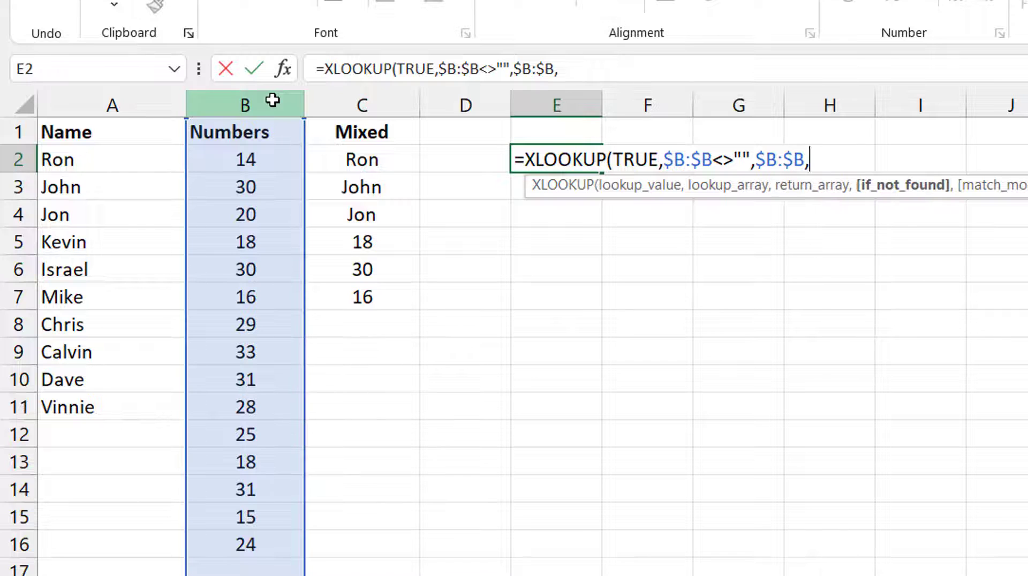
{"action": "type", "text": ","}
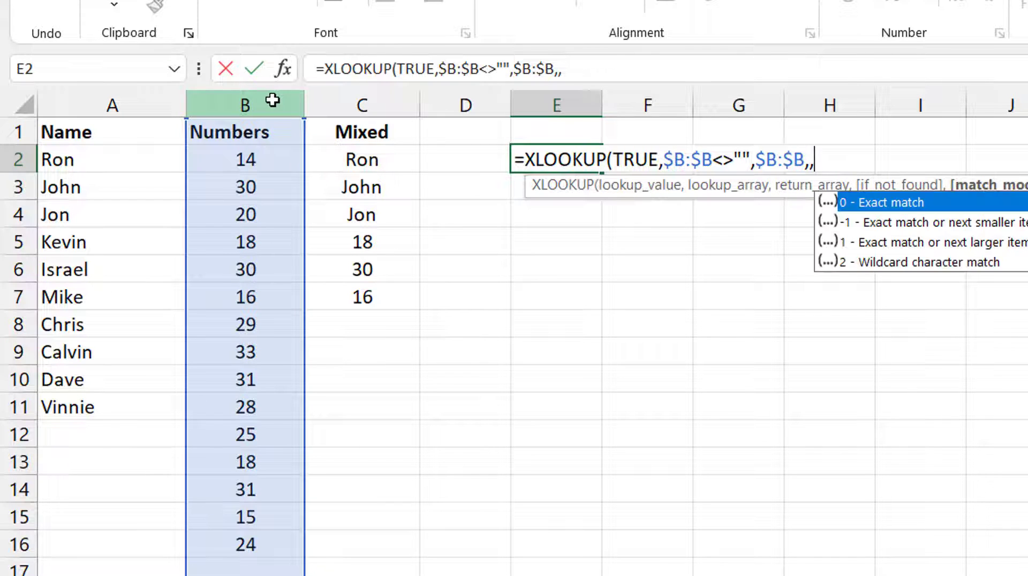
{"action": "type", "text": ","}
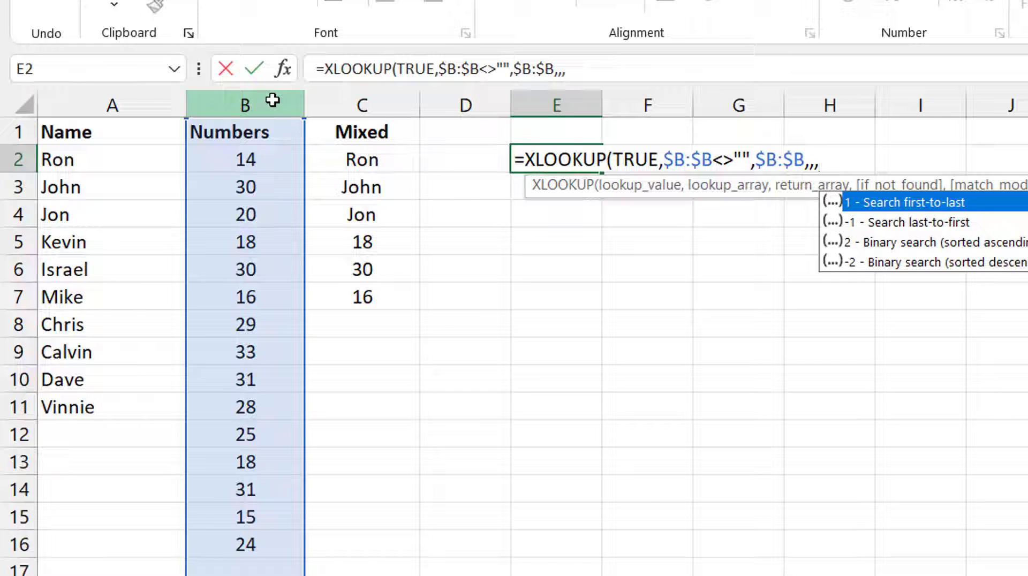
{"action": "type", "text": "-1)"}
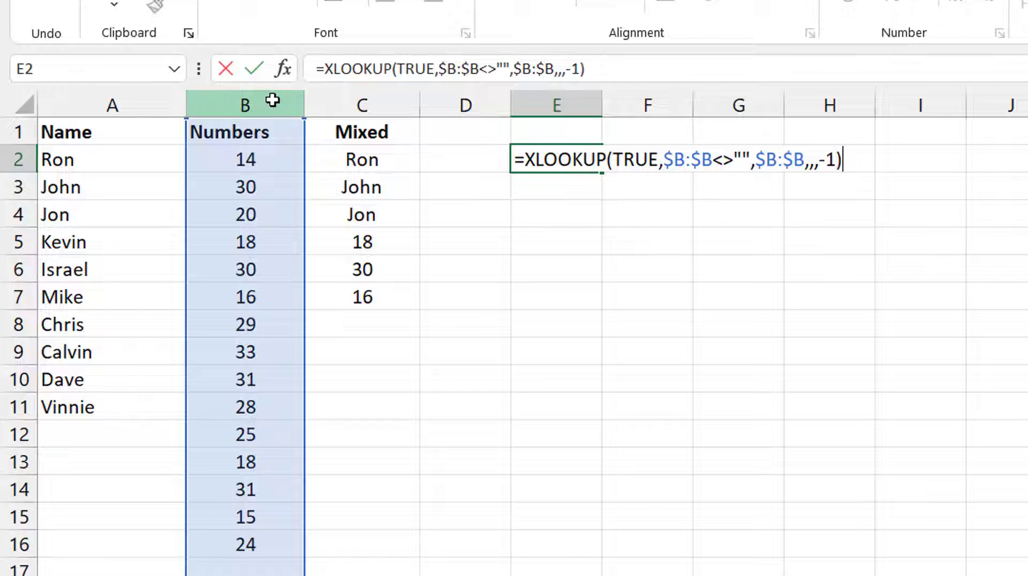
{"action": "key", "text": "ctrl+Return"}
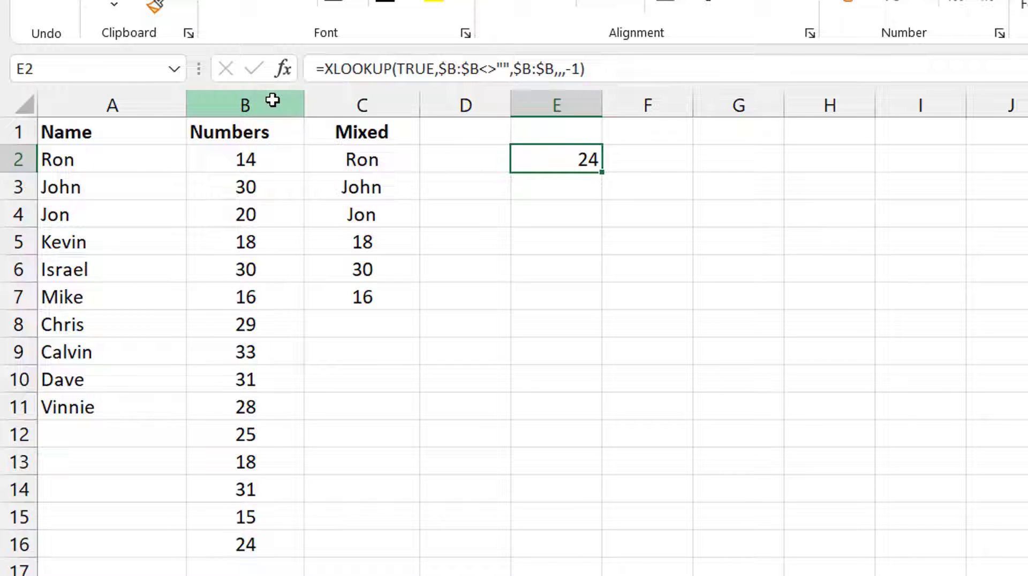
Clear the last Numbers entry in B16 to test the last-value lookup in E2.
{"action": "left_click", "coordinate": [250, 542]}
{"action": "key", "text": "Delete"}
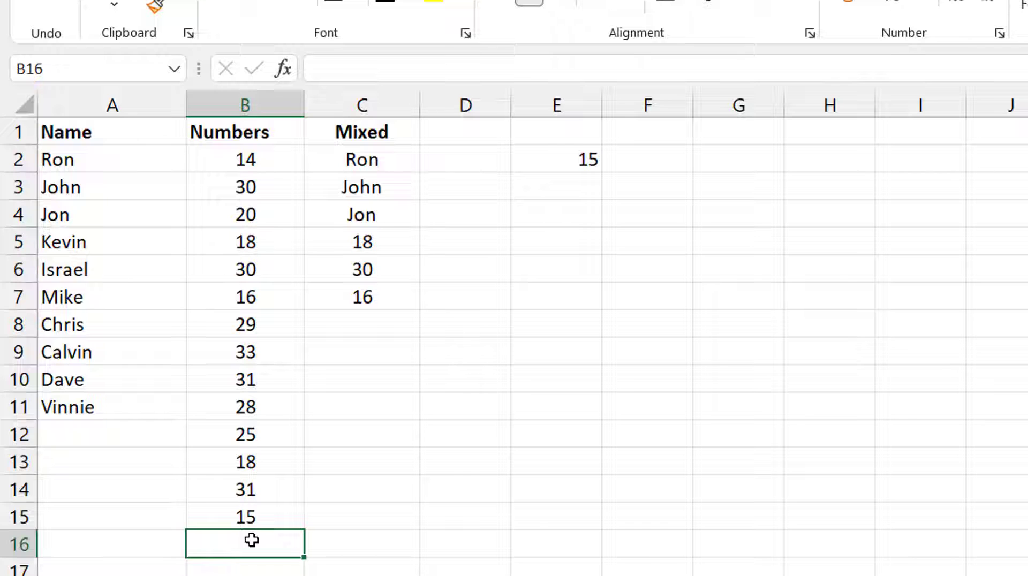
Enter 24 in B16 as the last Numbers entry.
{"action": "type", "text": "24"}
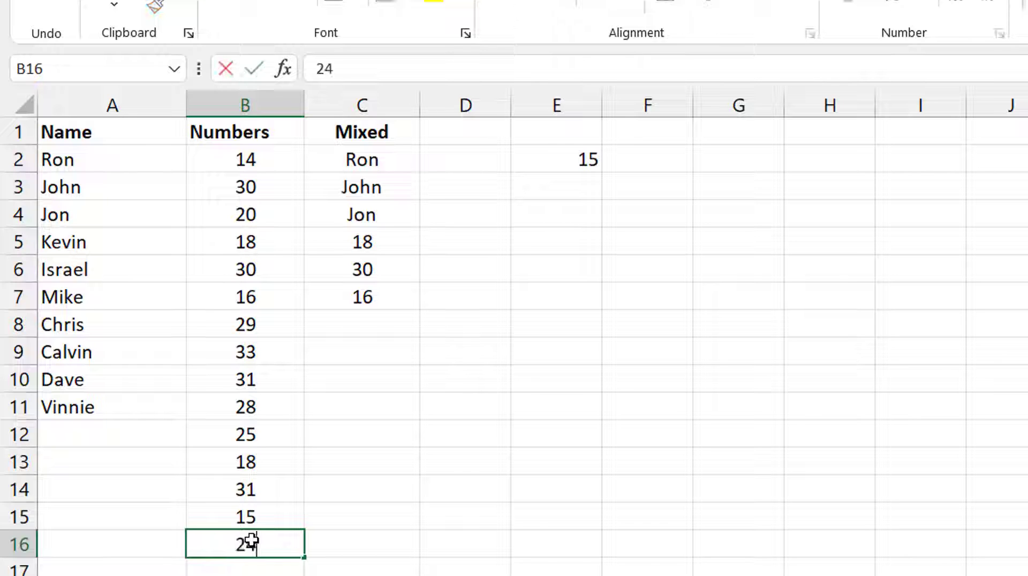
{"action": "key", "text": "shift+Return"}
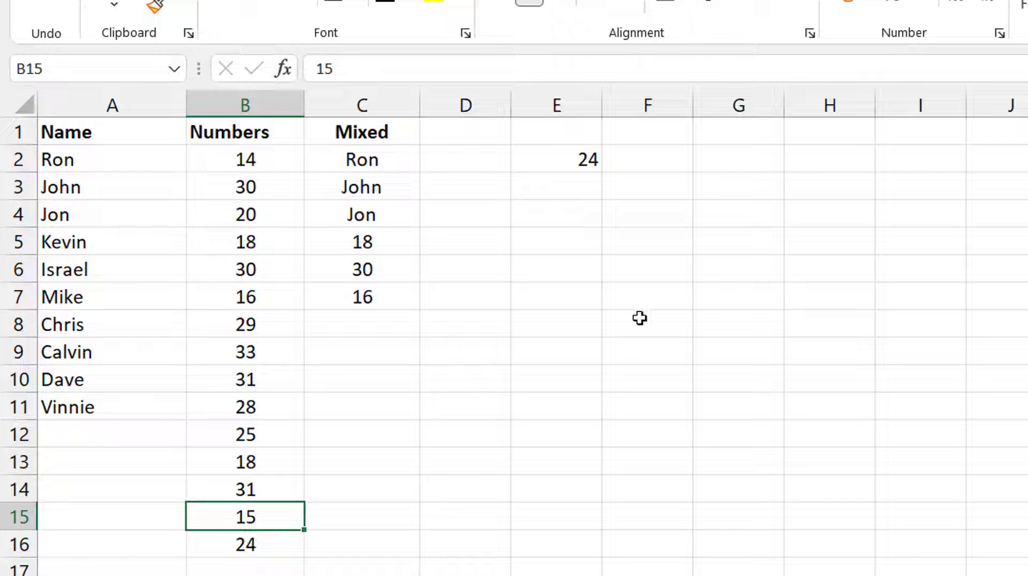
Copy the XLOOKUP expression from the formula in E2, leaving out the equals sign.
{"action": "left_click", "coordinate": [565, 163]}
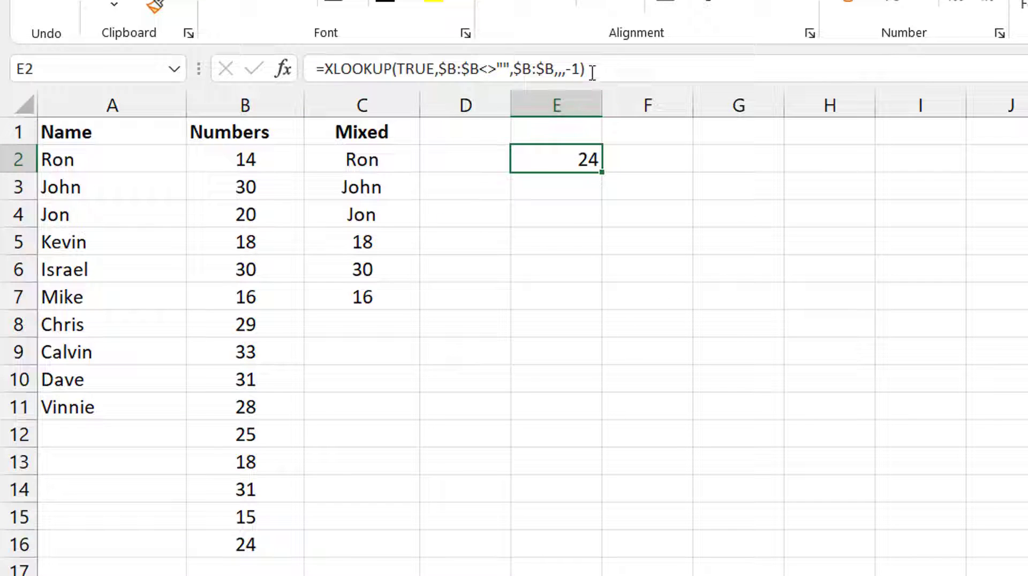
{"action": "left_click_drag", "start_coordinate": [628, 74], "coordinate": [326, 91]}
{"action": "key", "text": "ctrl+c"}
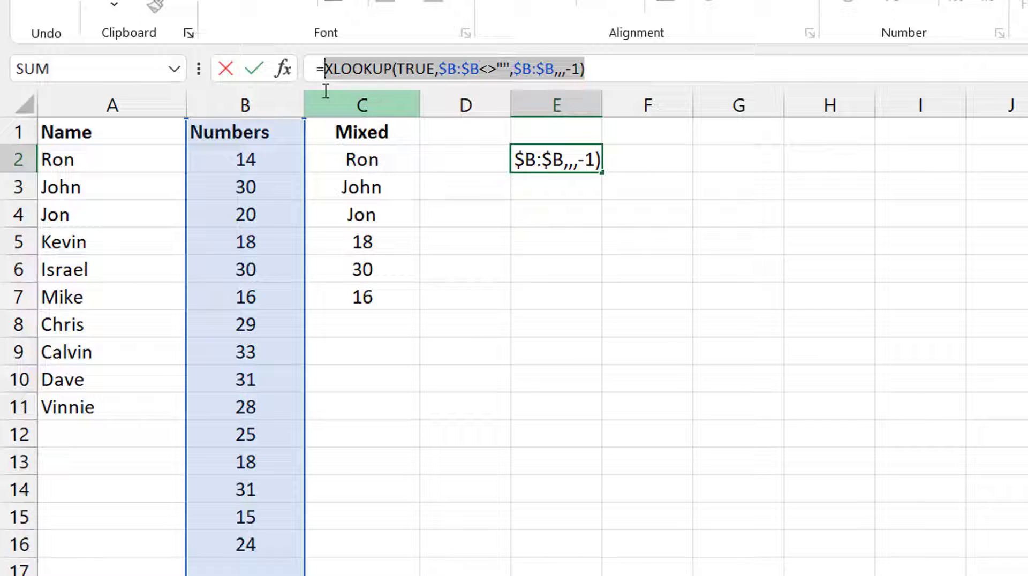
{"action": "key", "text": "Escape"}
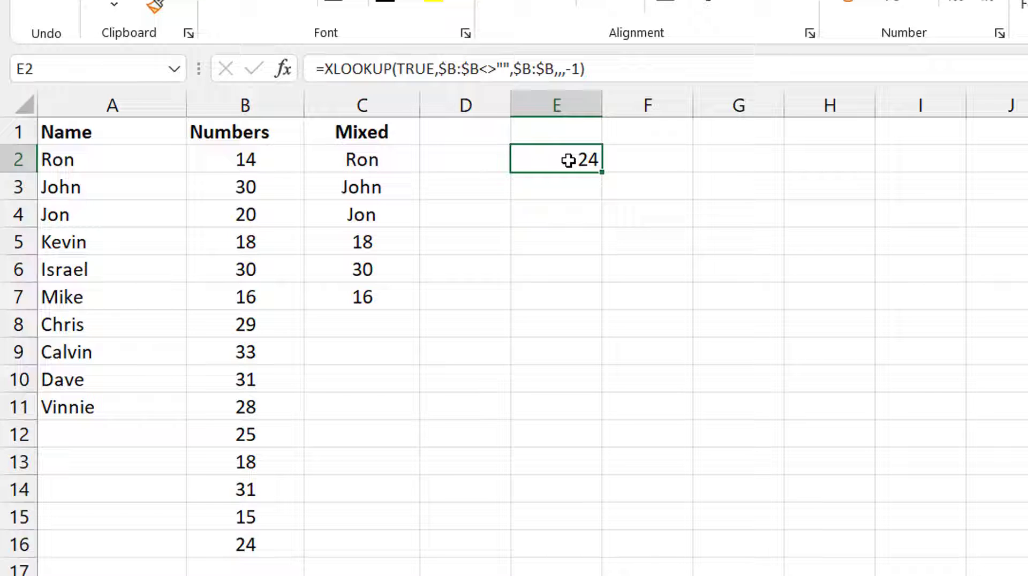
Start a new workbook-scoped defined name called DynRange.
{"action": "key", "text": "ctrl+F3"}
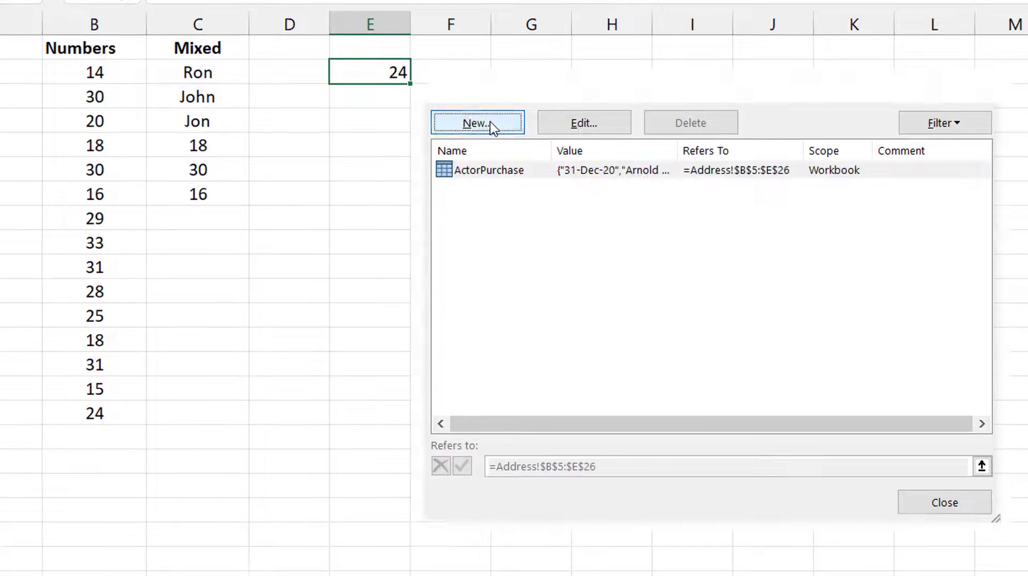
{"action": "left_click", "coordinate": [675, 214]}
{"action": "left_click_drag", "start_coordinate": [567, 139], "coordinate": [474, 141]}
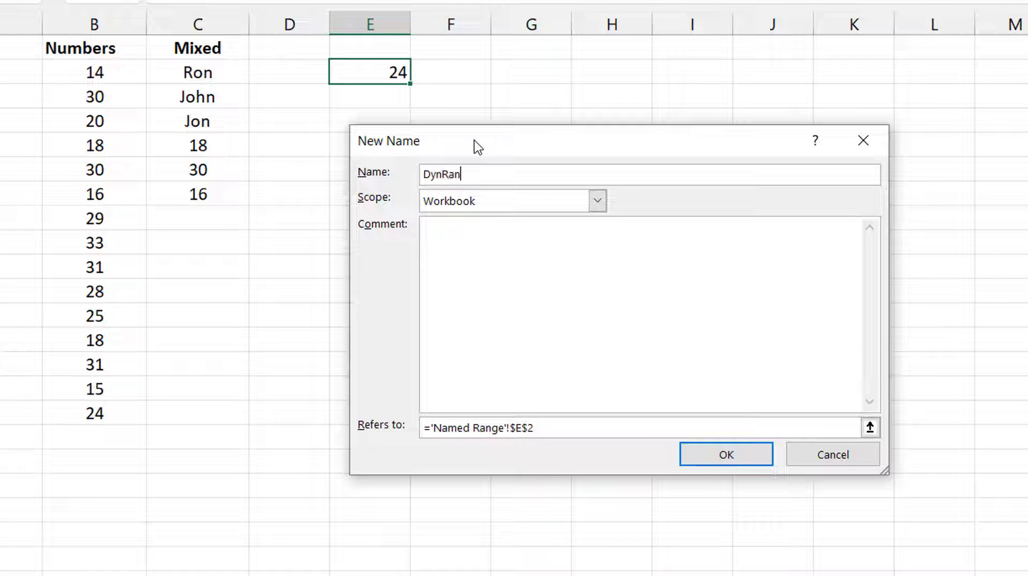
Make DynRange refer to ='Named Range'!$B$2:XLOOKUP(TRUE,$B:$B<>"",$B:$B,,,-1), reusing the copied expression, and save the name.
{"action": "left_click", "coordinate": [551, 428]}
{"action": "left_click_drag", "start_coordinate": [550, 429], "coordinate": [421, 423]}
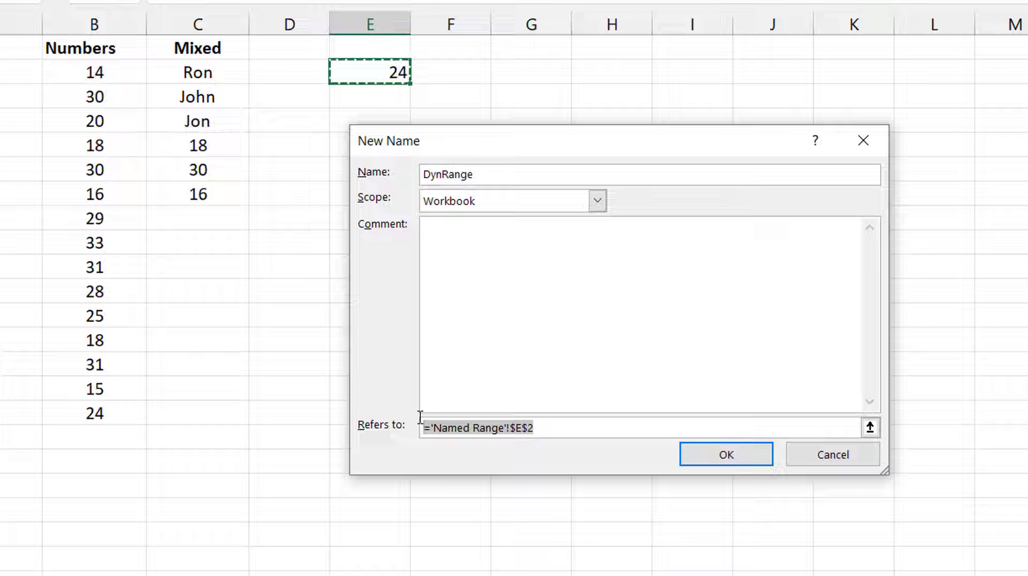
{"action": "left_click", "coordinate": [870, 429]}
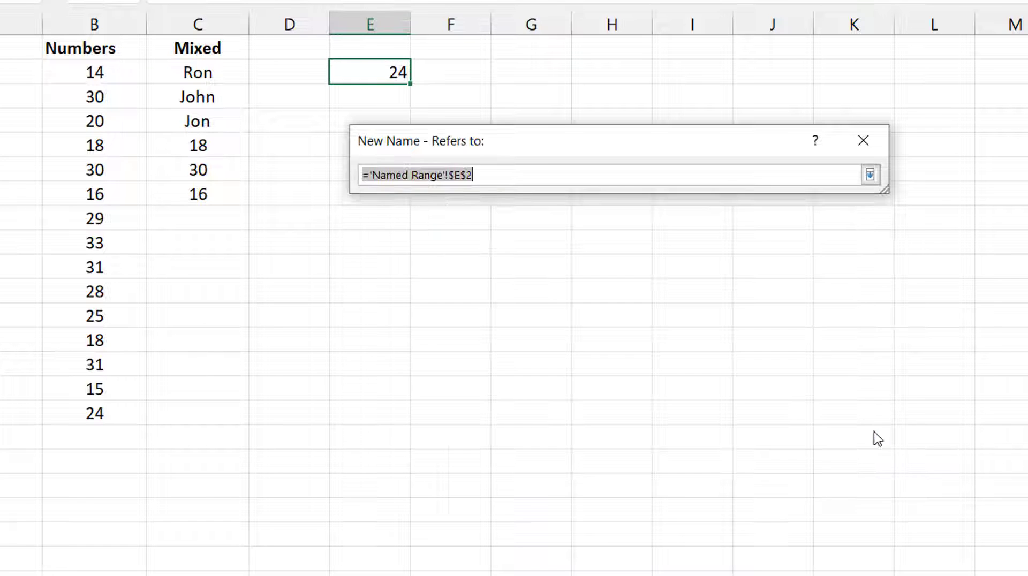
{"action": "left_click", "coordinate": [94, 74]}
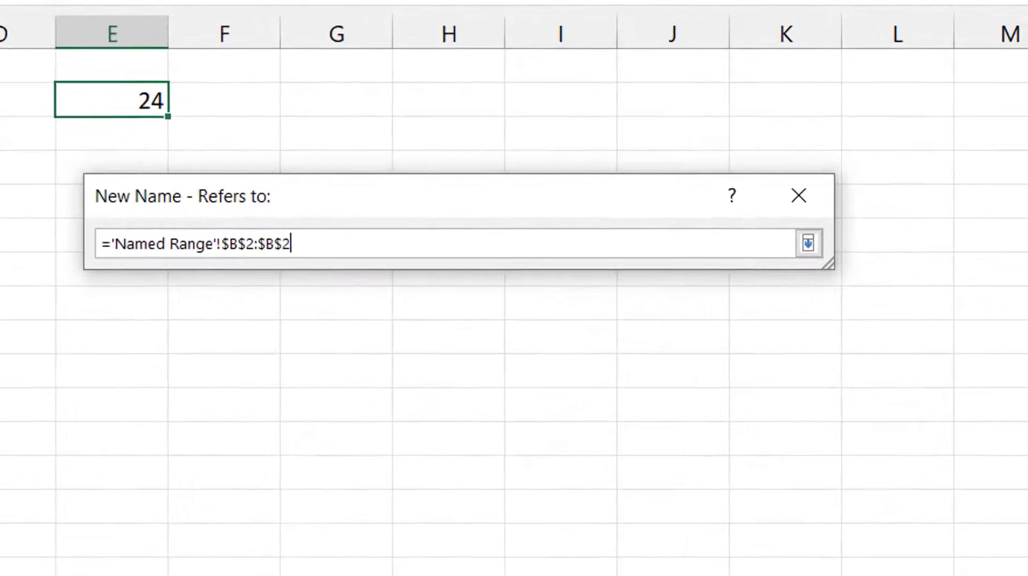
{"action": "key", "text": "BackSpace"}
{"action": "key", "text": "BackSpace"}
{"action": "key", "text": "BackSpace"}
{"action": "key", "text": "BackSpace"}
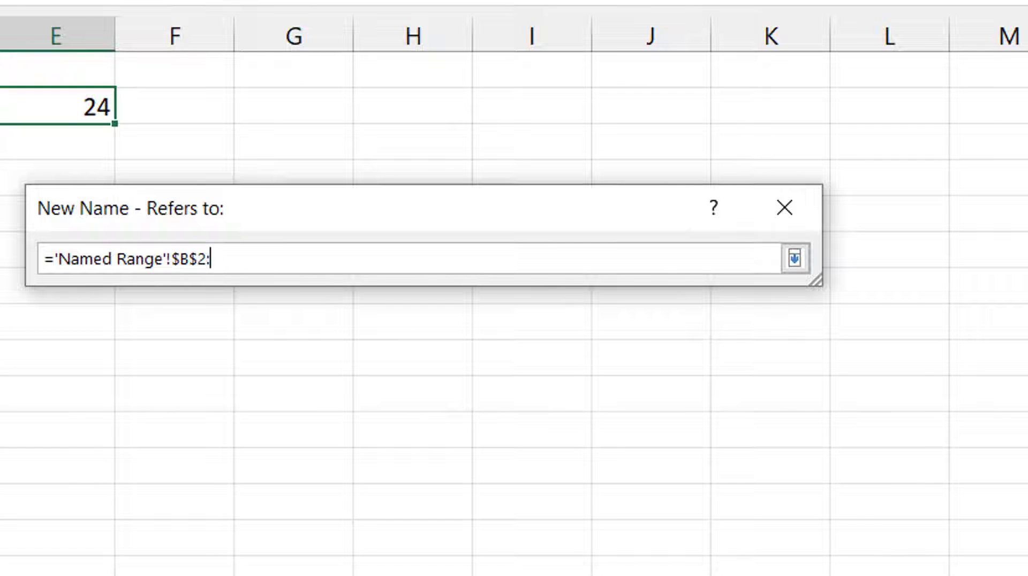
{"action": "key", "text": "ctrl+v"}
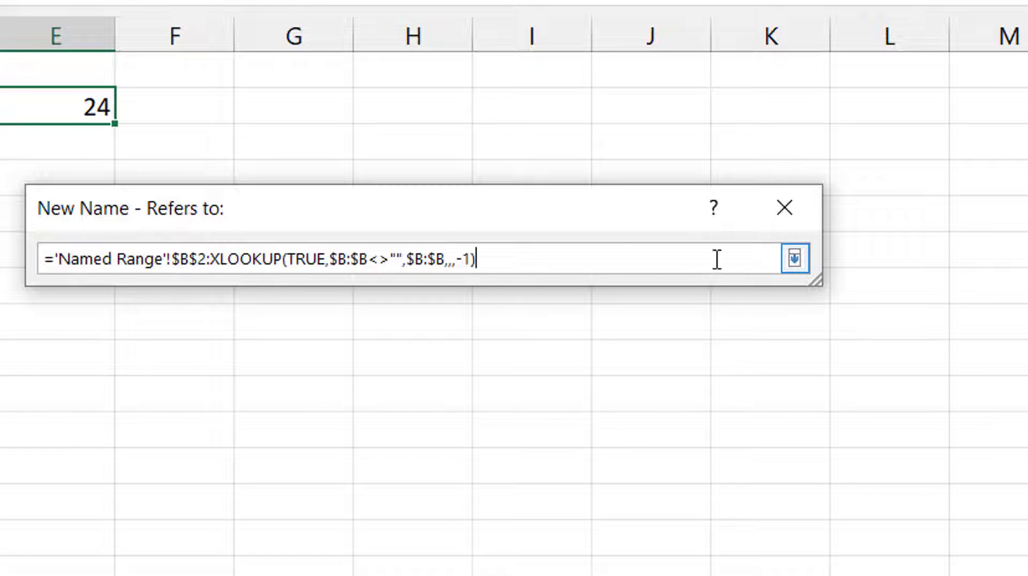
{"action": "left_click", "coordinate": [792, 267]}
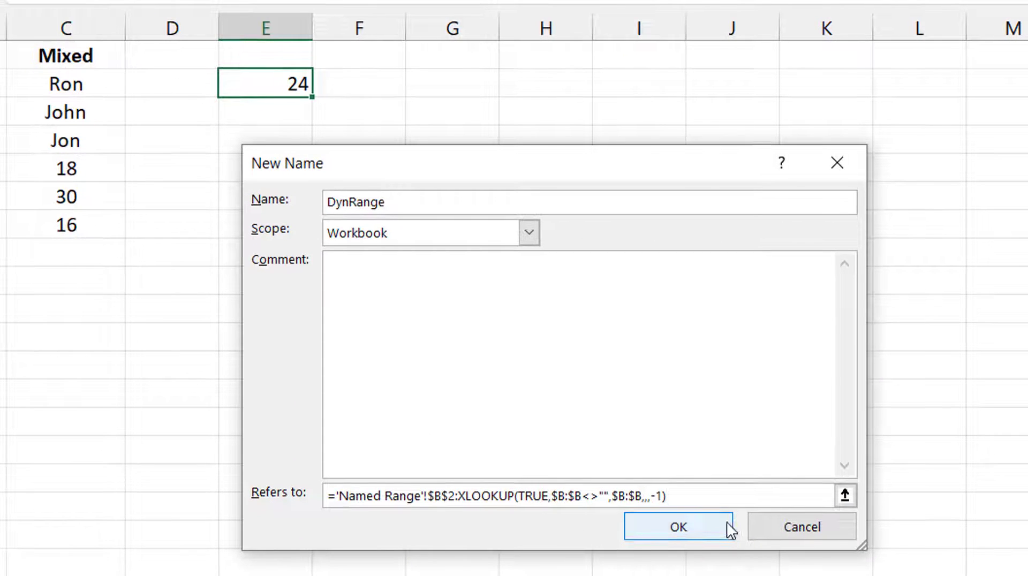
{"action": "left_click", "coordinate": [727, 524]}
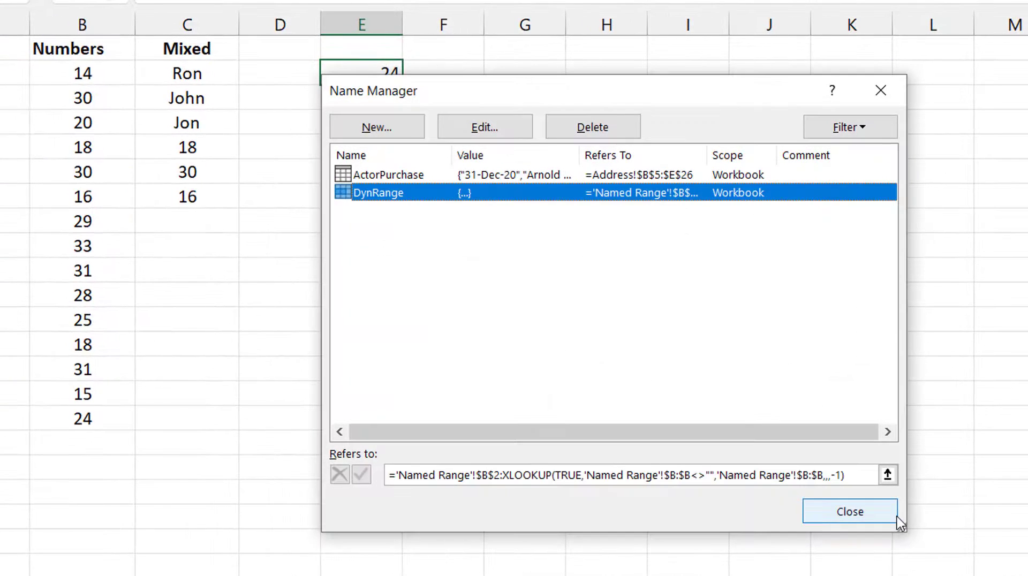
{"action": "left_click", "coordinate": [849, 510]}
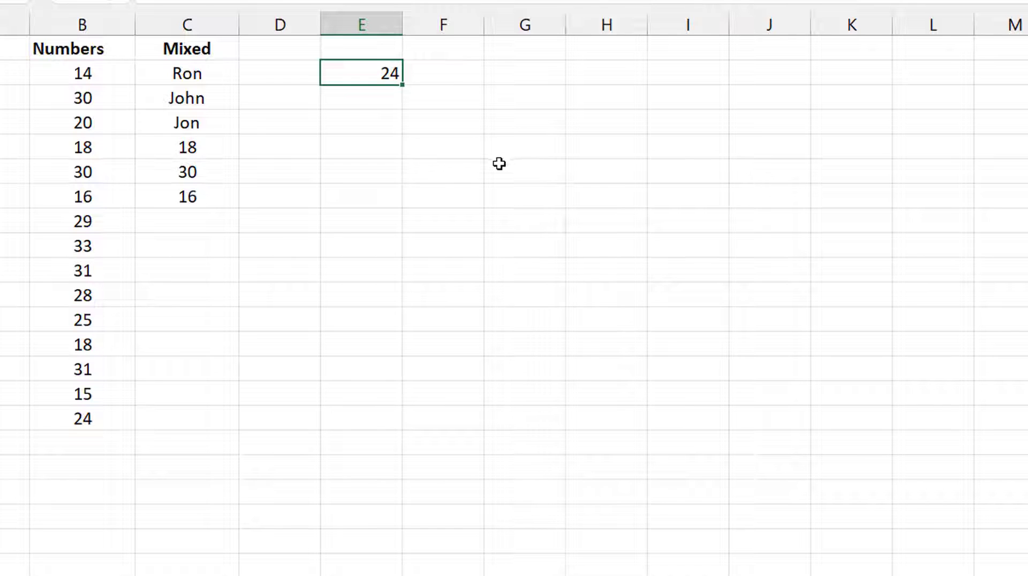
Inspect which cells of the Numbers column the defined name DynRange refers to.
{"action": "key", "text": "ctrl+F3"}
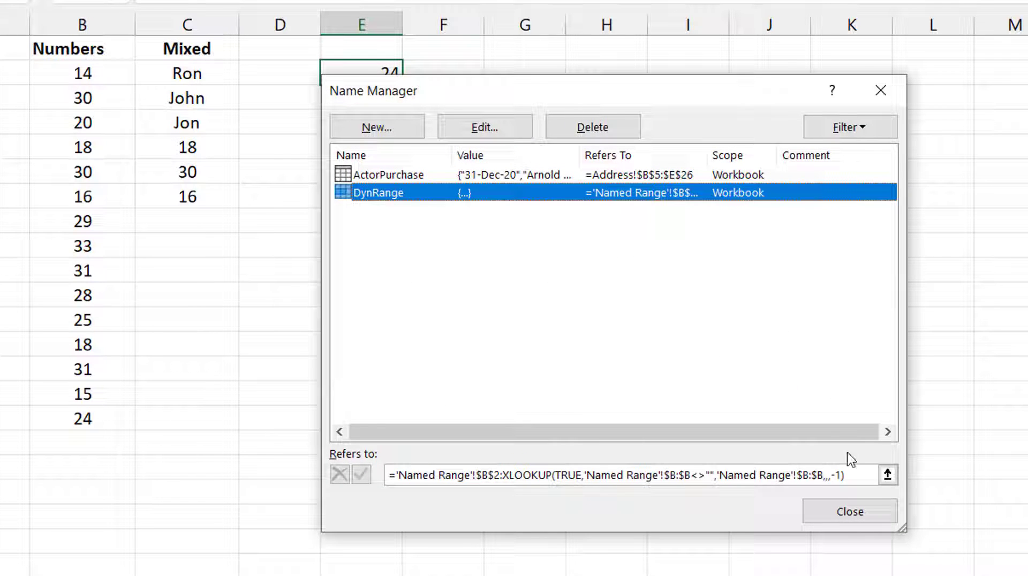
{"action": "left_click", "coordinate": [887, 474]}
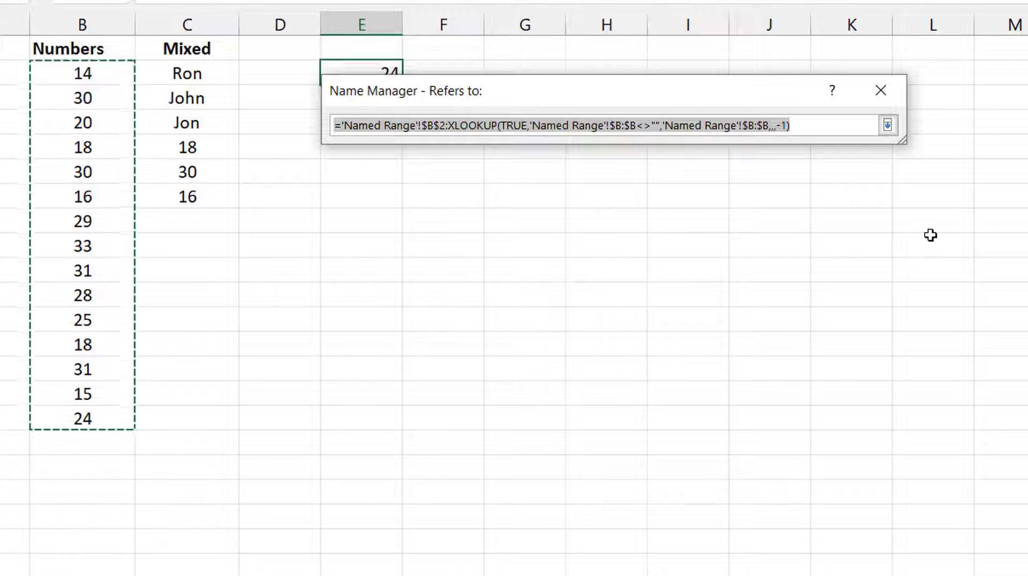
{"action": "left_click", "coordinate": [887, 125]}
{"action": "left_click", "coordinate": [859, 515]}
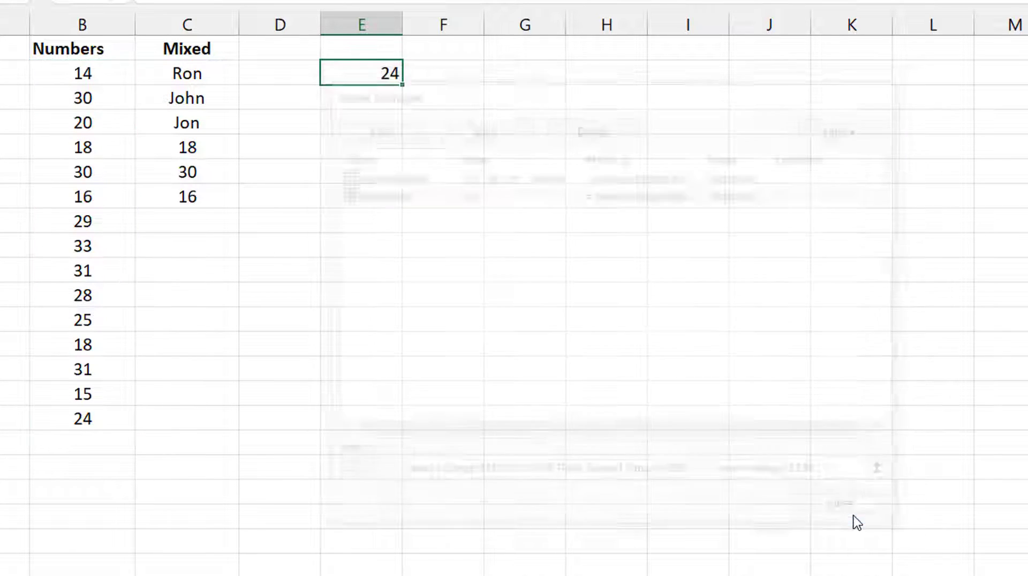
Clear the last two Numbers entries in B15:B16 to test the dynamic named range.
{"action": "left_click", "coordinate": [81, 409]}
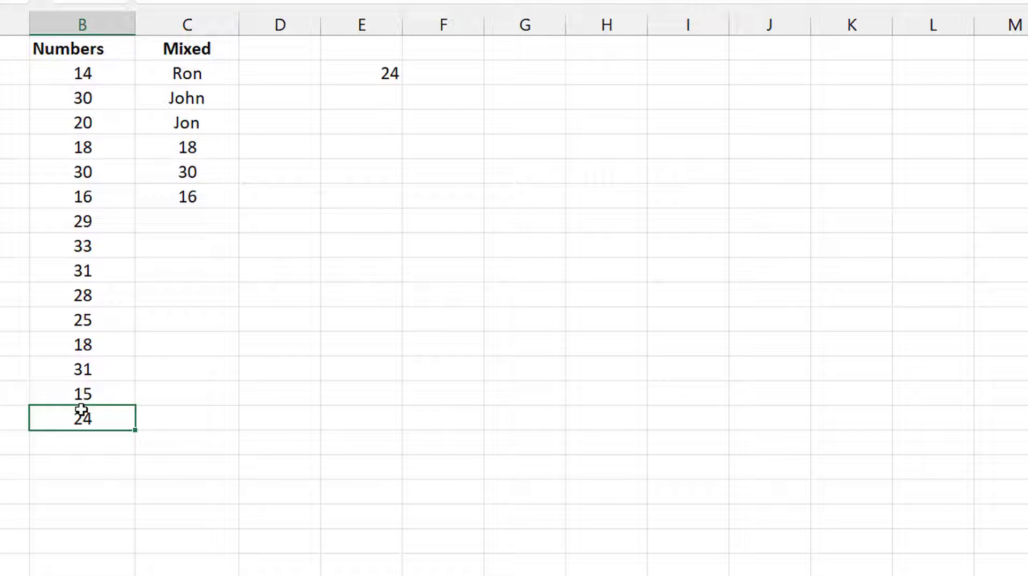
{"action": "key", "text": "shift+Up"}
{"action": "key", "text": "Delete"}
{"action": "key", "text": "Up"}
{"action": "key", "text": "Up"}
{"action": "key", "text": "Up"}
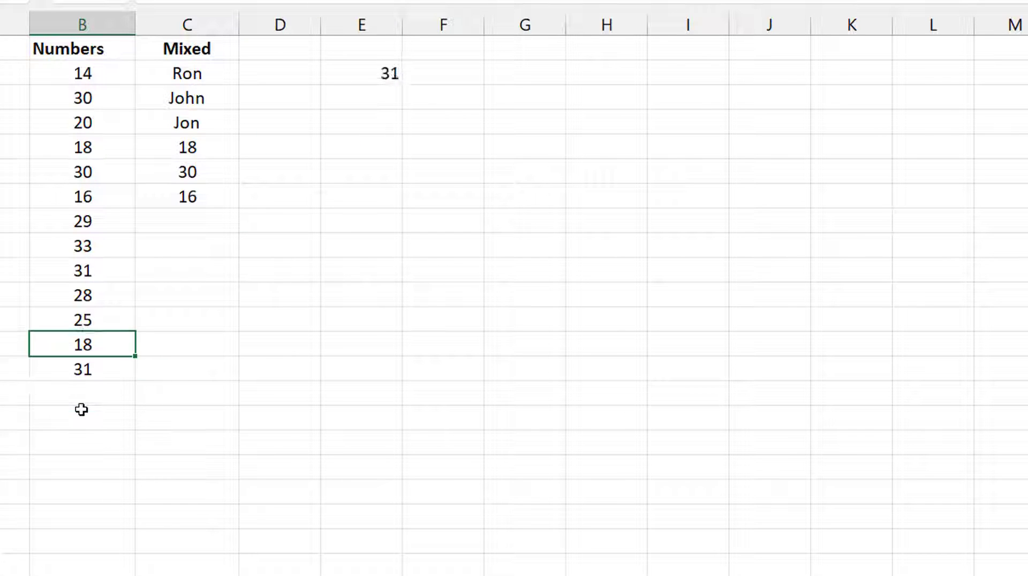
Check which Numbers cells DynRange covers with B15:B16 cleared, and select the last-value lookup in E2.
{"action": "key", "text": "ctrl+F3"}
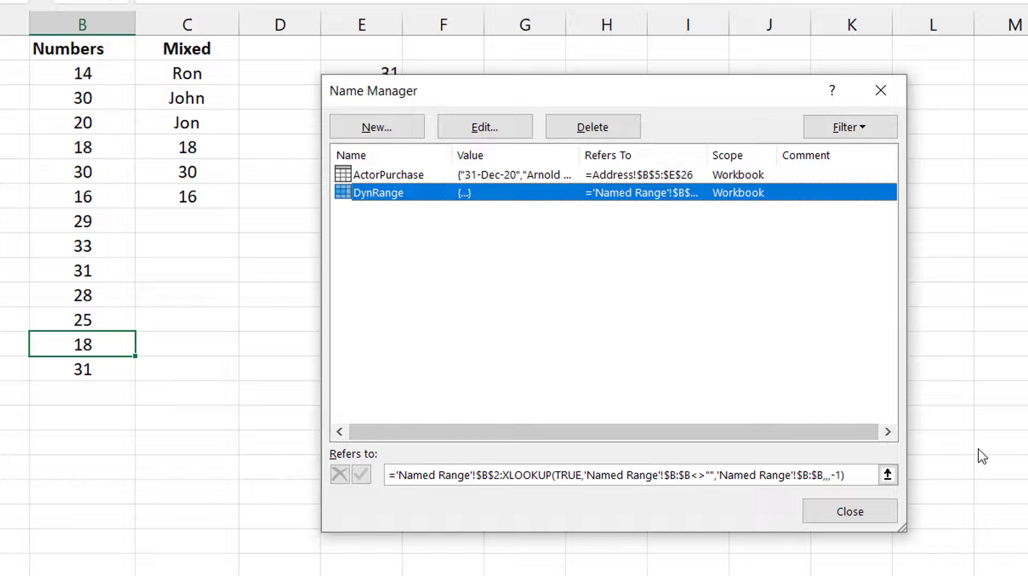
{"action": "left_click", "coordinate": [887, 474]}
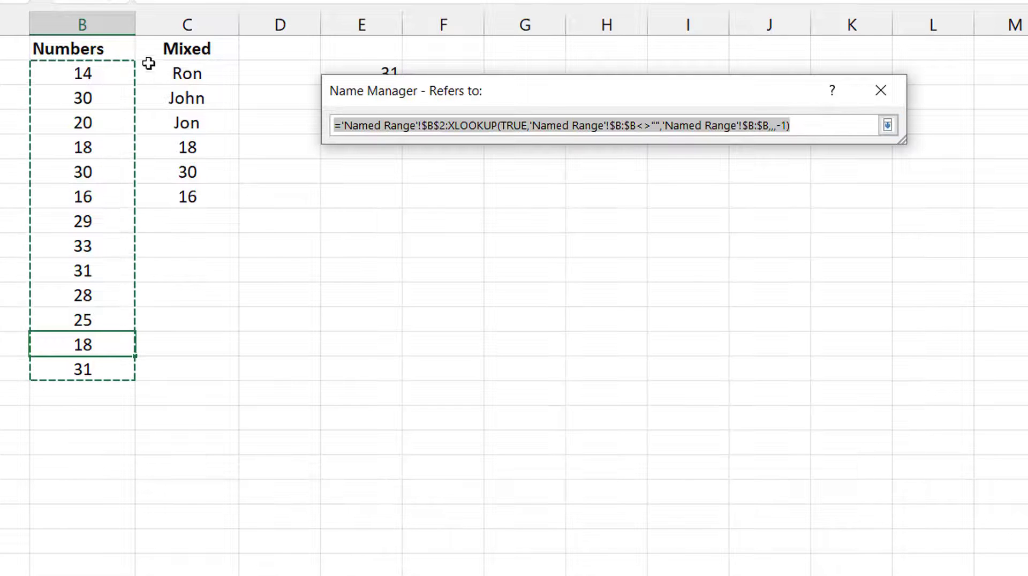
{"action": "left_click", "coordinate": [887, 125]}
{"action": "left_click", "coordinate": [852, 509]}
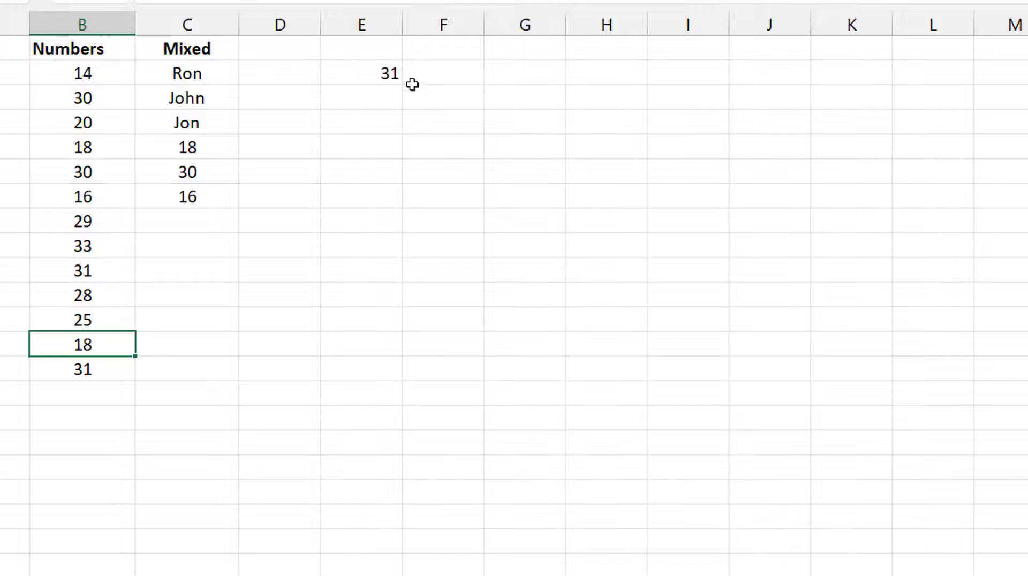
{"action": "left_click", "coordinate": [369, 70]}
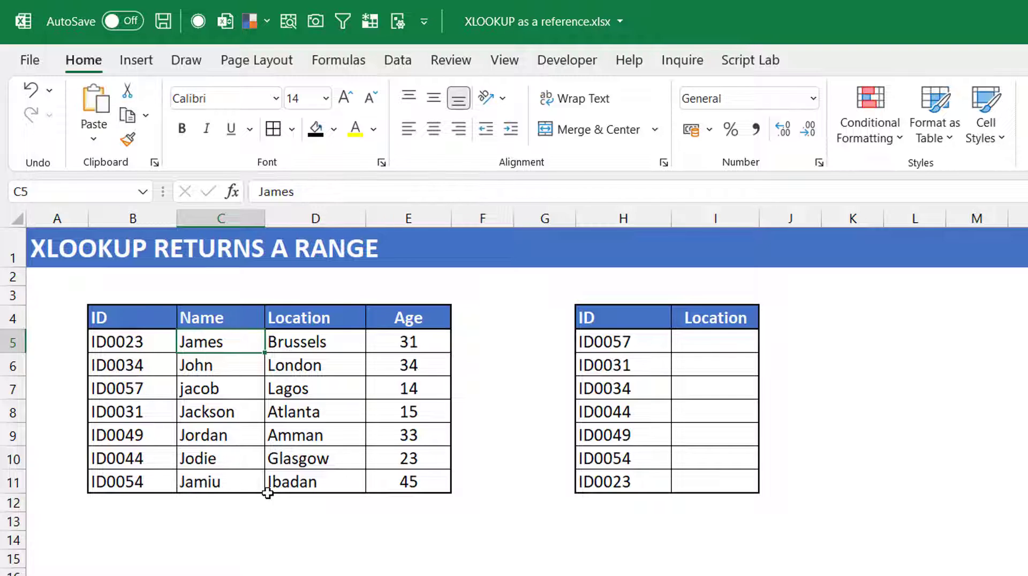
Examine the ID columns of both tables on the XLOOKUP RETURNS A RANGE sheet and the header choices available in I4.
{"action": "left_click", "coordinate": [126, 320]}
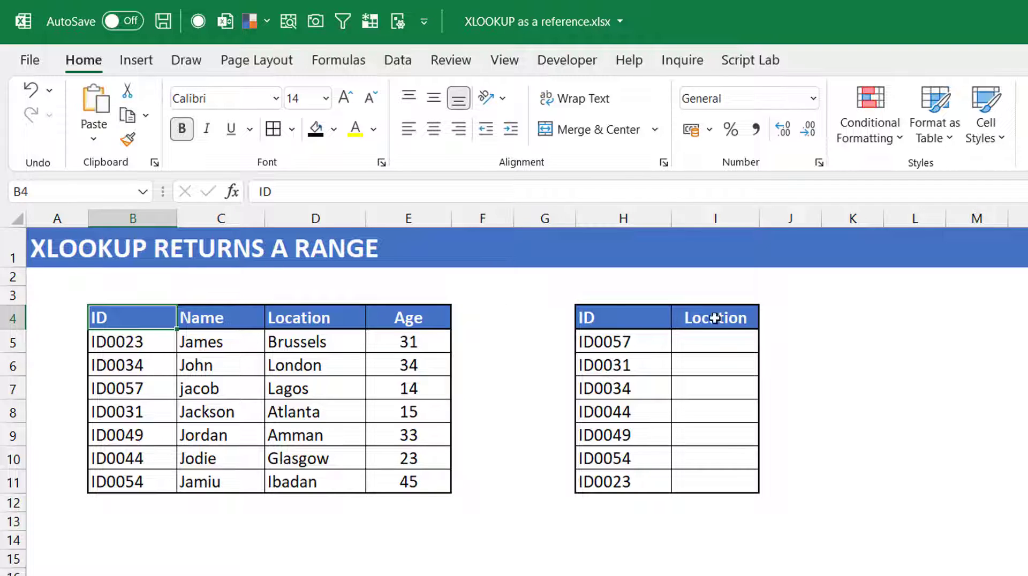
{"action": "left_click", "coordinate": [635, 344]}
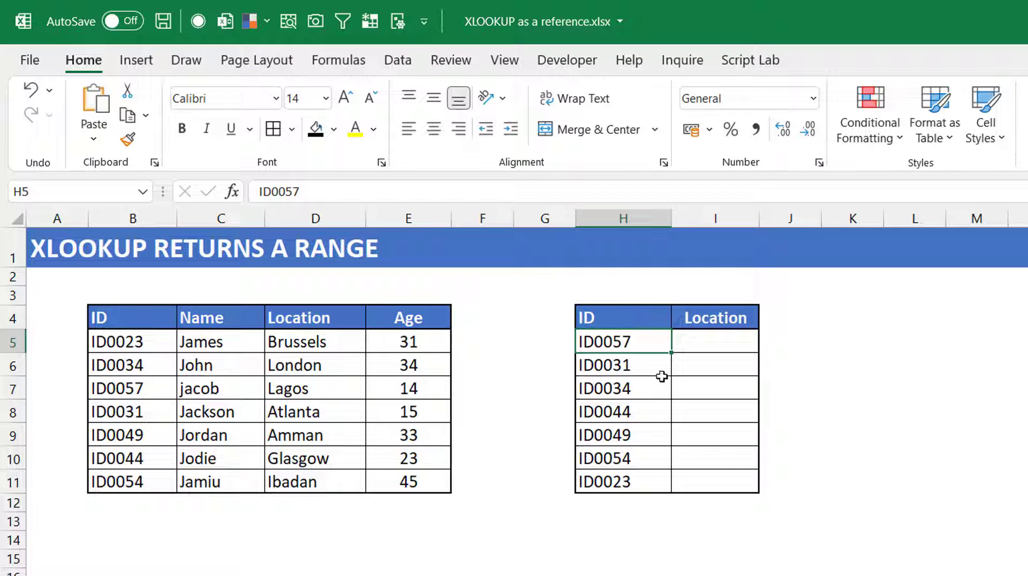
{"action": "left_click", "coordinate": [727, 320]}
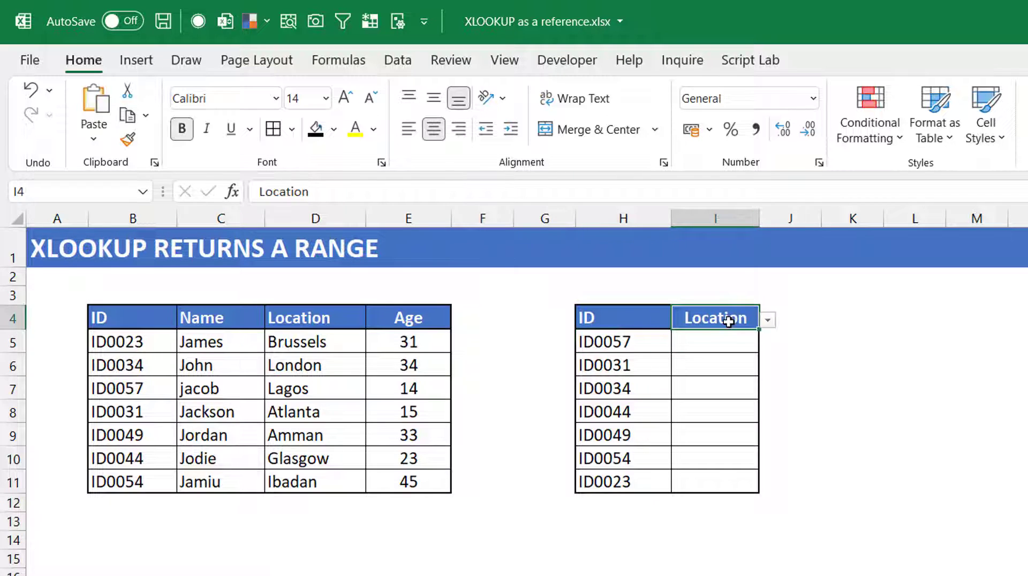
{"action": "left_click", "coordinate": [768, 321]}
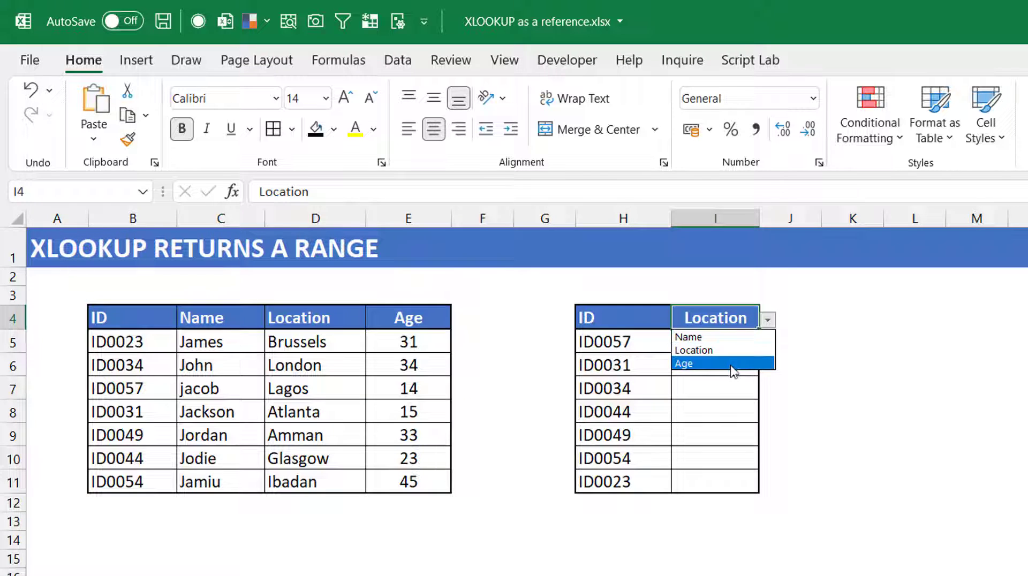
{"action": "left_click", "coordinate": [723, 319]}
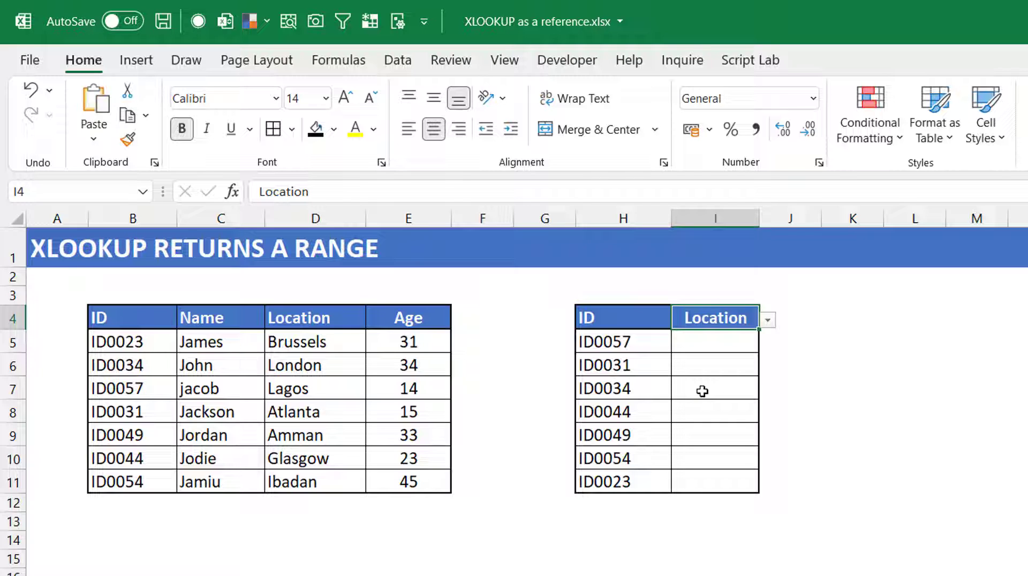
{"action": "left_click", "coordinate": [628, 347]}
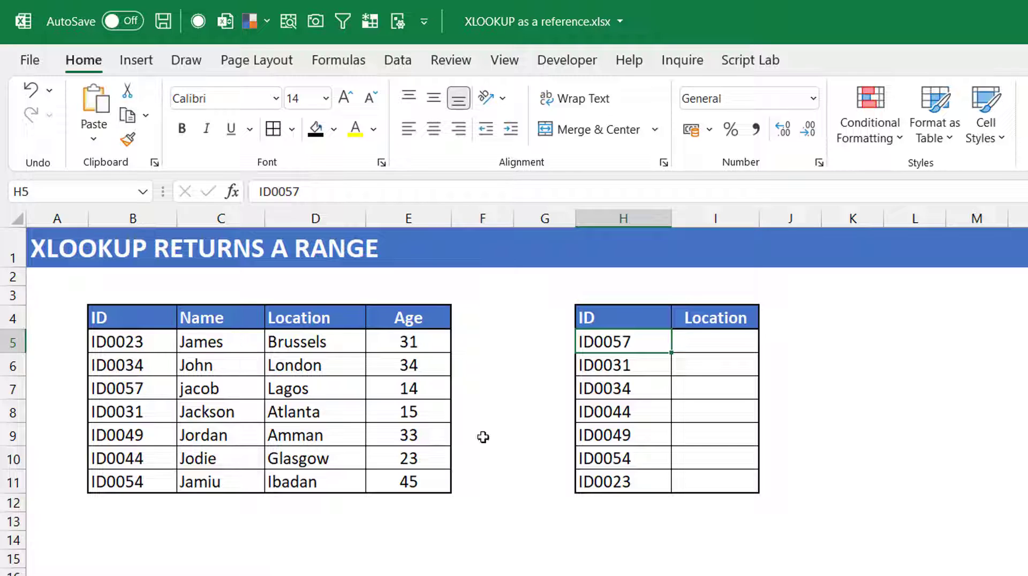
Start an XLOOKUP in I5 with H5 as lookup value and the absolute range $B$5:$B$11 as lookup array.
{"action": "left_click", "coordinate": [708, 346]}
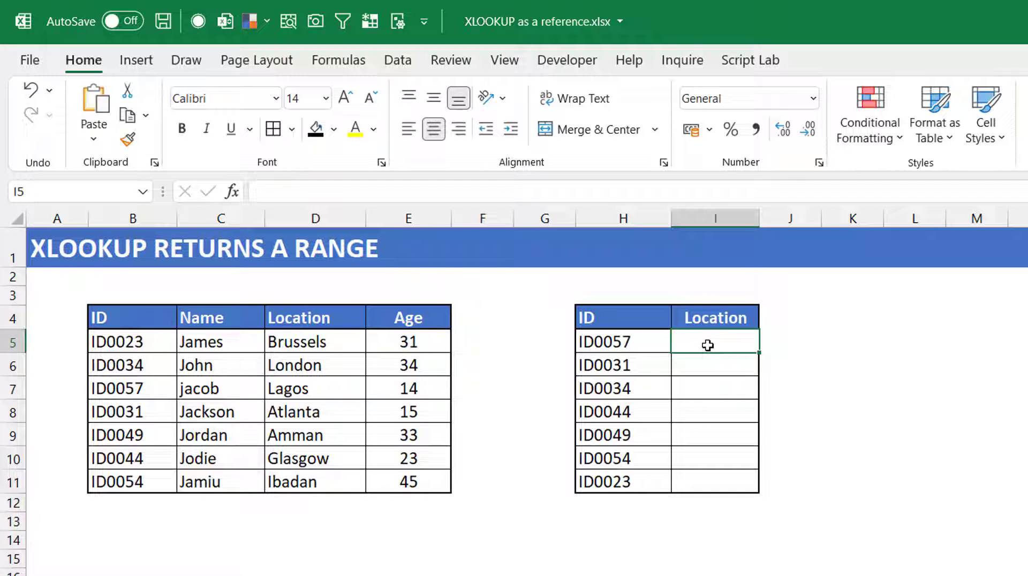
{"action": "type", "text": "=xloo"}
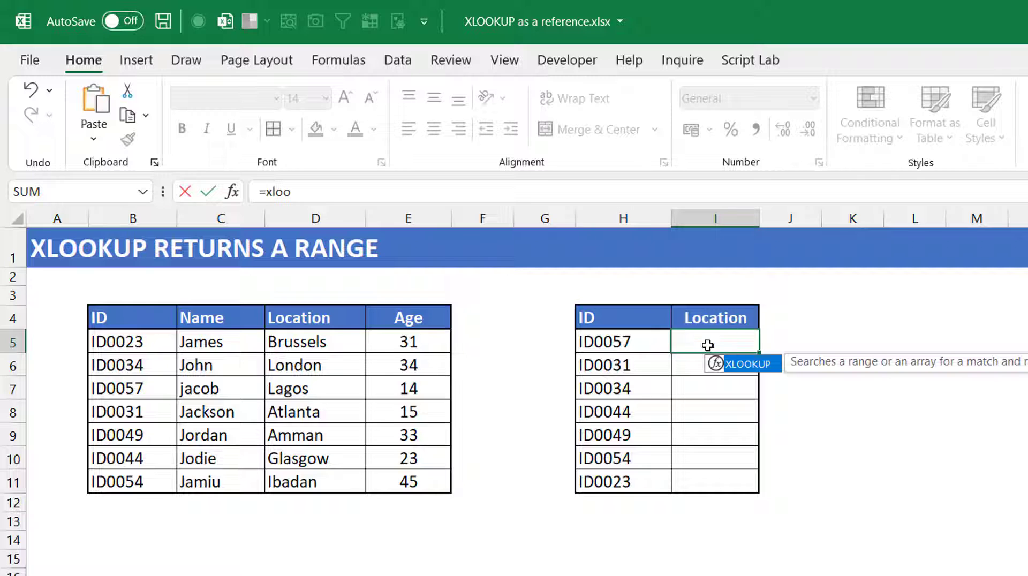
{"action": "key", "text": "Tab"}
{"action": "left_click", "coordinate": [585, 341]}
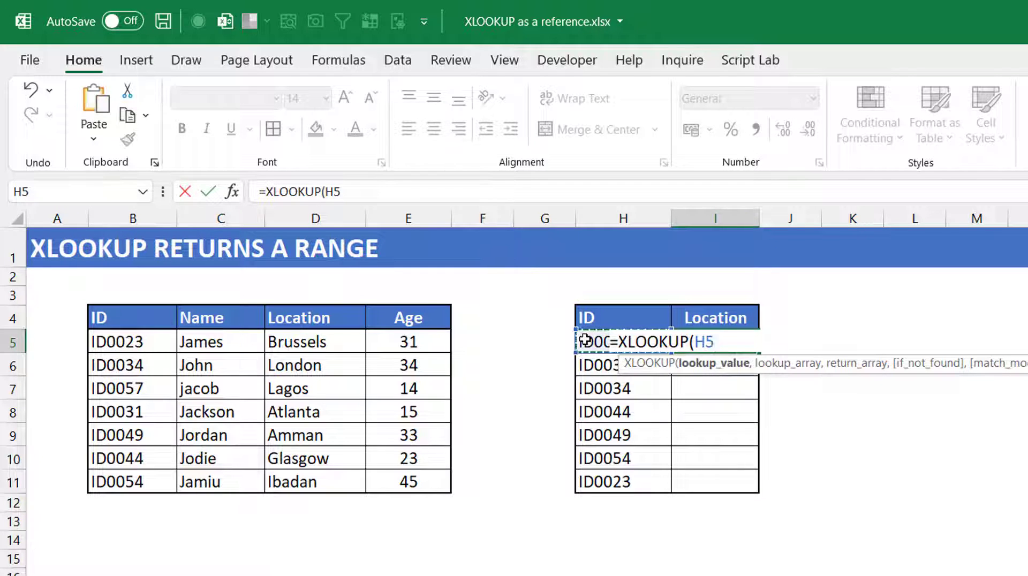
{"action": "type", "text": ","}
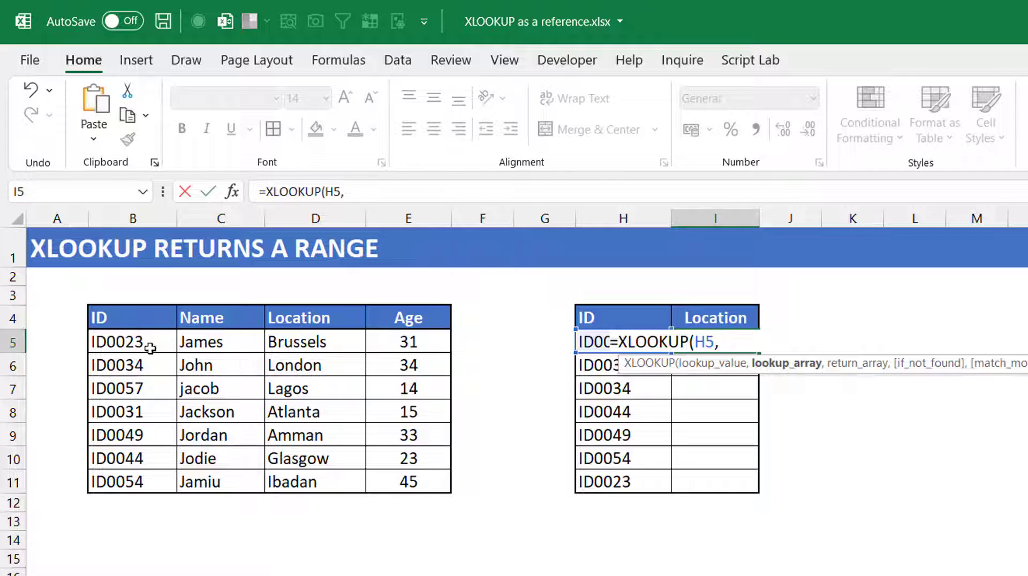
{"action": "left_click_drag", "start_coordinate": [146, 342], "coordinate": [149, 479]}
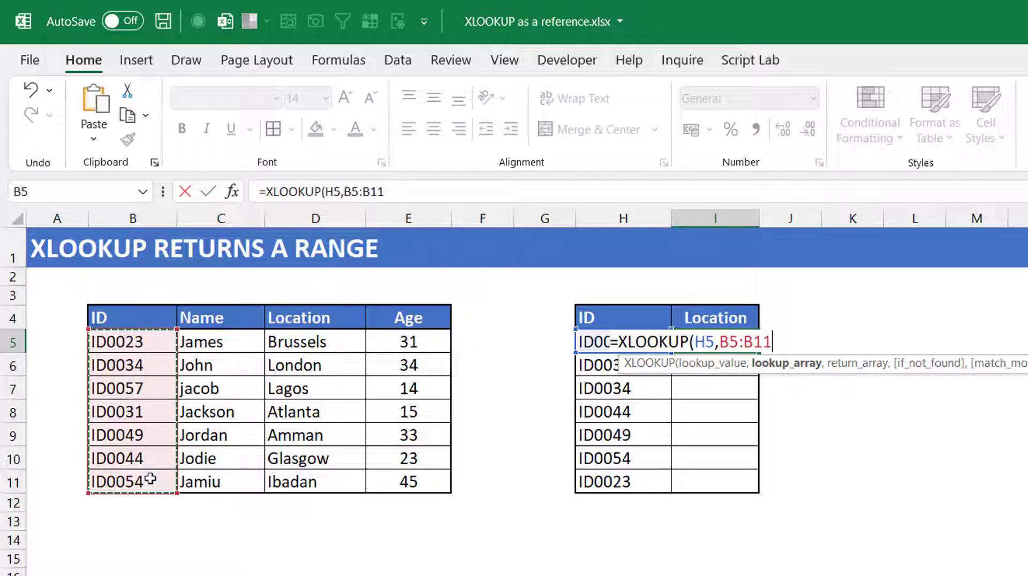
{"action": "key", "text": "F4"}
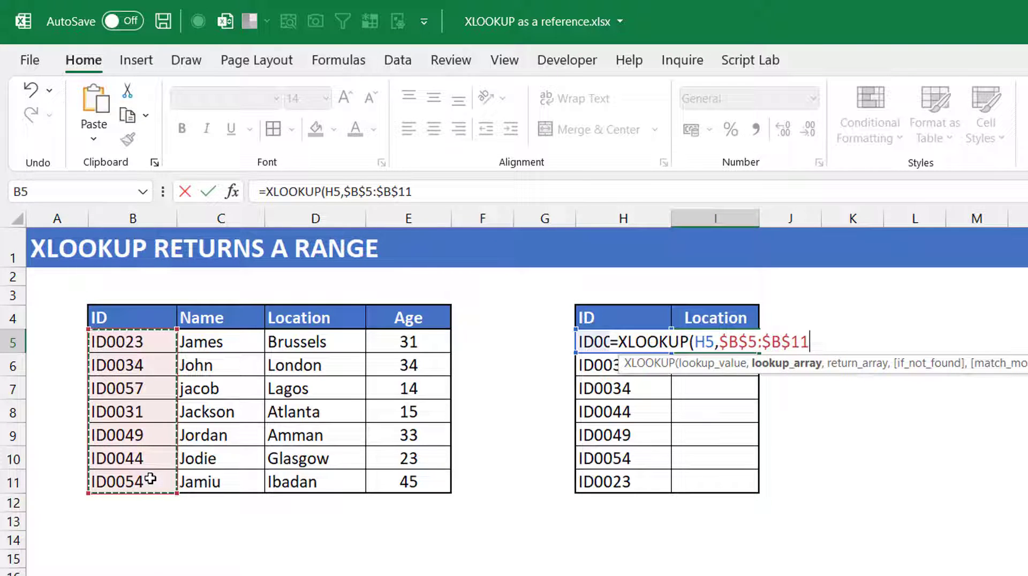
{"action": "type", "text": ","}
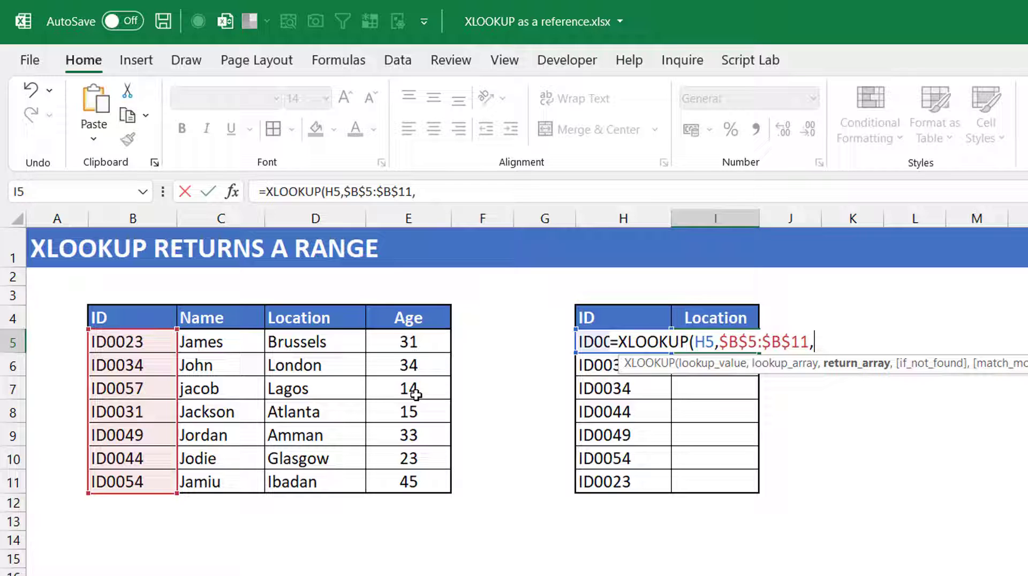
Nest a second XLOOKUP as the return array, looking up $I$4 in the headers $C$4:$E$4.
{"action": "type", "text": "xloo"}
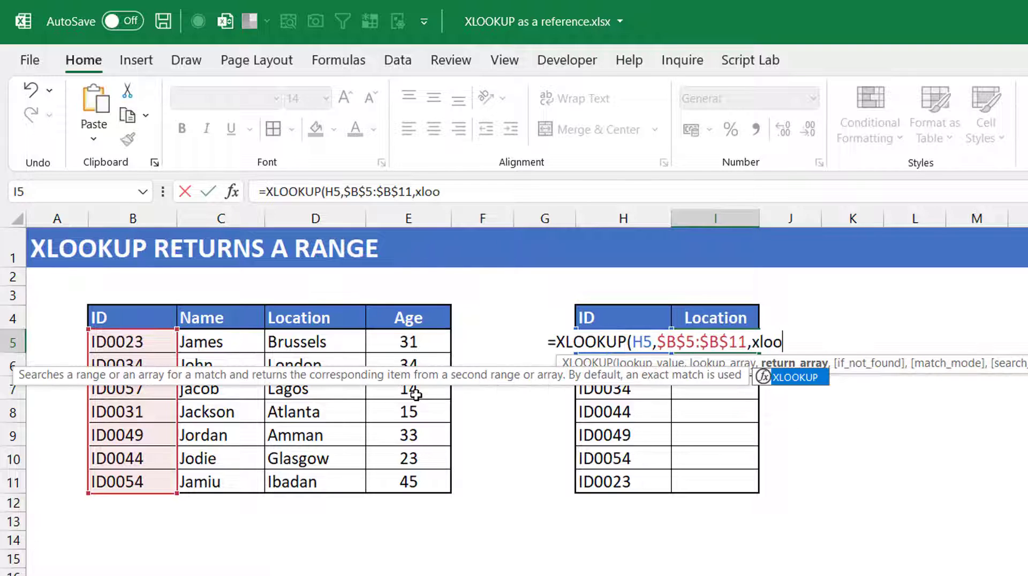
{"action": "key", "text": "Tab"}
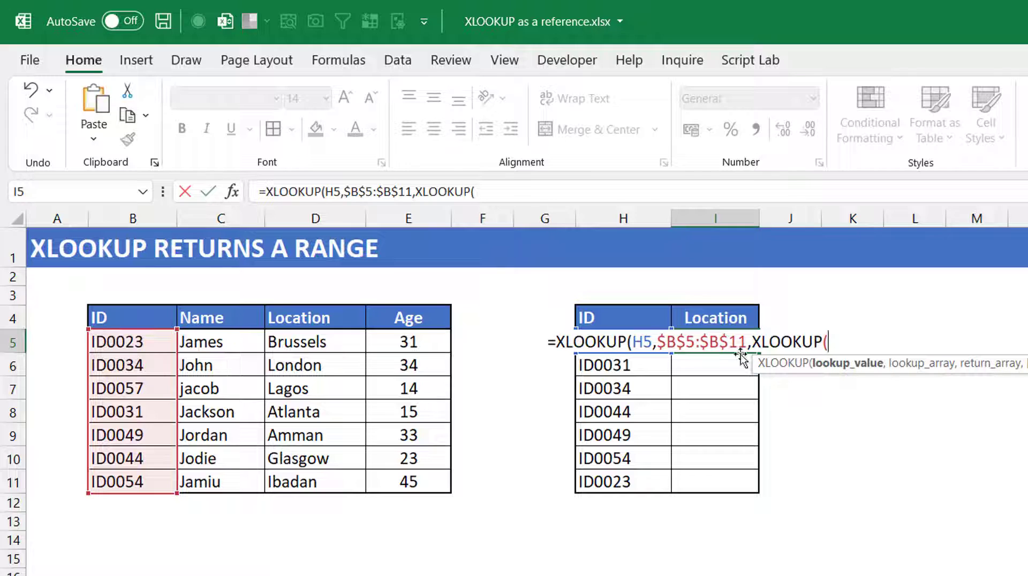
{"action": "left_click", "coordinate": [708, 317]}
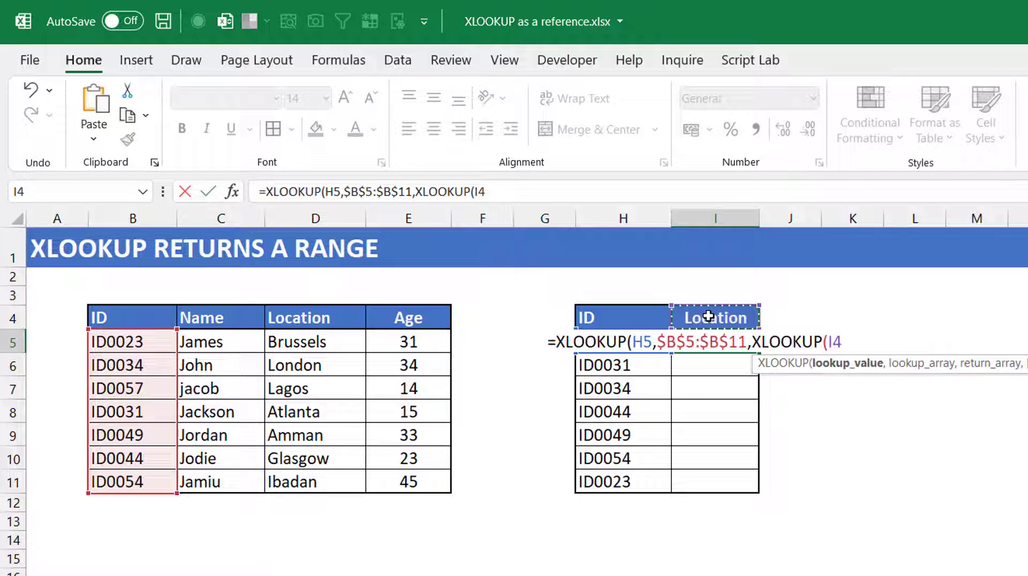
{"action": "key", "text": "F4"}
{"action": "type", "text": ","}
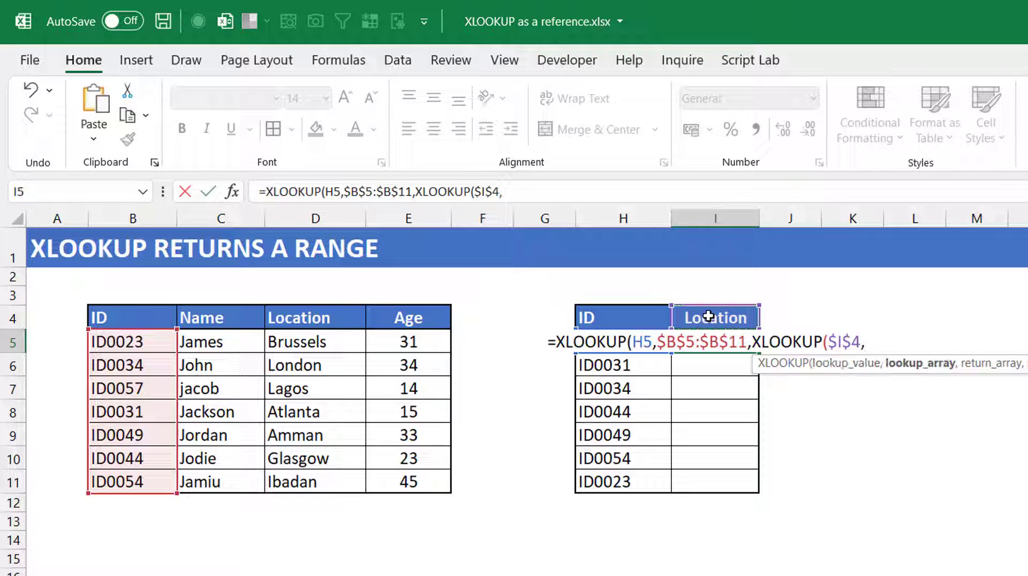
{"action": "left_click_drag", "start_coordinate": [218, 319], "coordinate": [401, 317]}
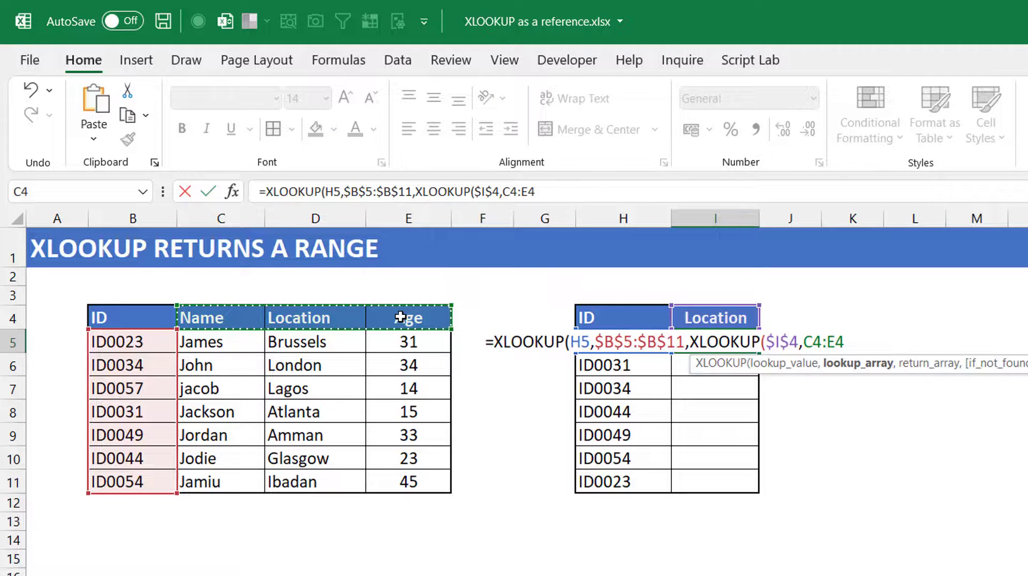
{"action": "key", "text": "F4"}
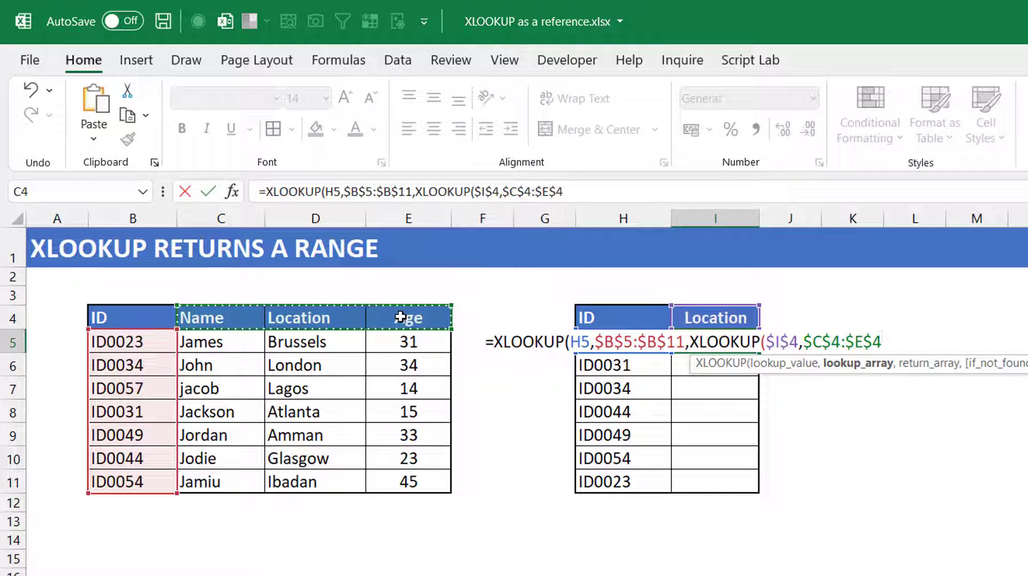
{"action": "type", "text": ","}
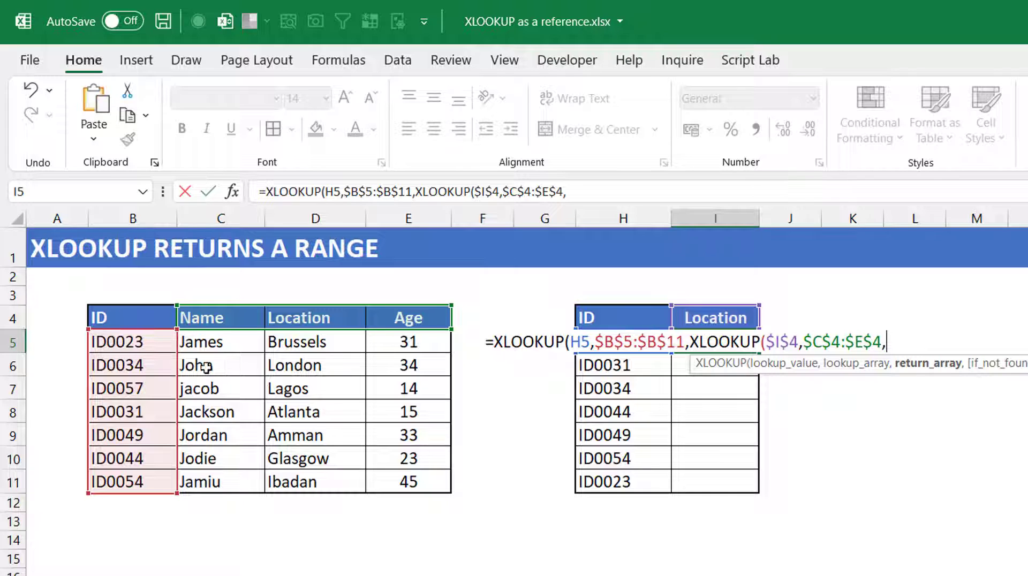
Give the nested XLOOKUP the return array $C$5:$E$11, close both functions and enter the formula in I5.
{"action": "left_click", "coordinate": [213, 342]}
{"action": "key", "text": "ctrl+shift+Right"}
{"action": "key", "text": "ctrl+shift+Down"}
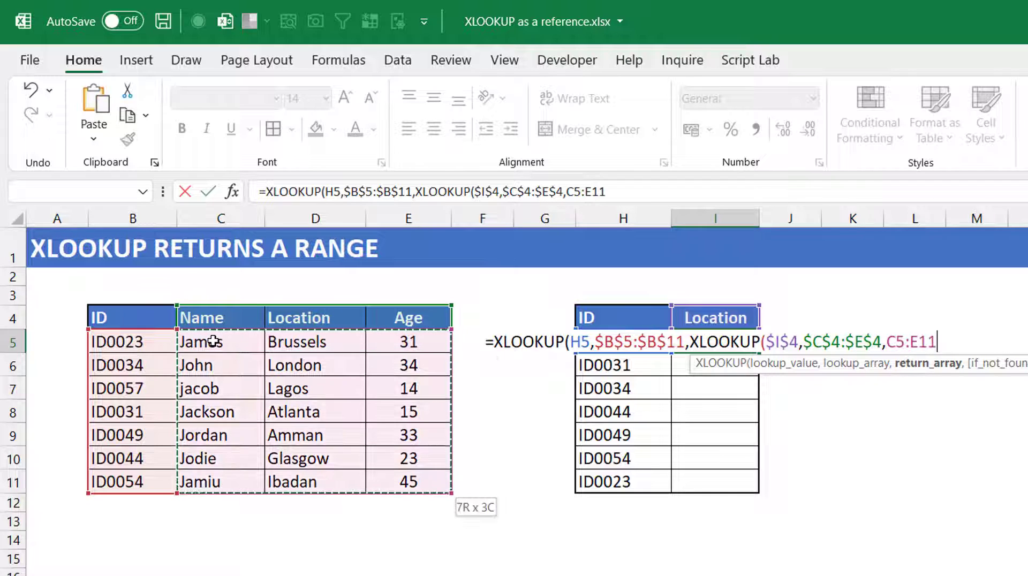
{"action": "key", "text": "F4"}
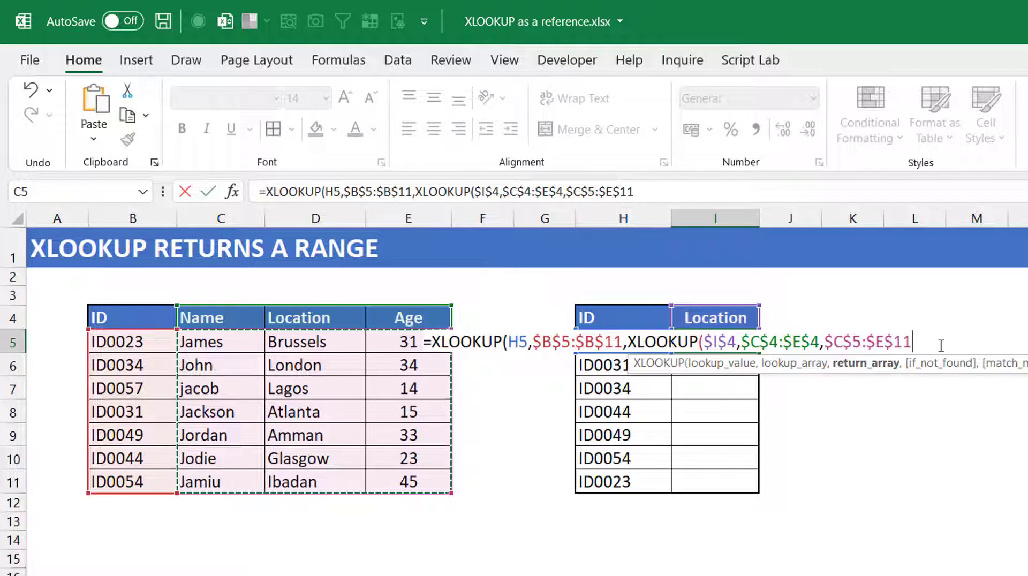
{"action": "type", "text": "))"}
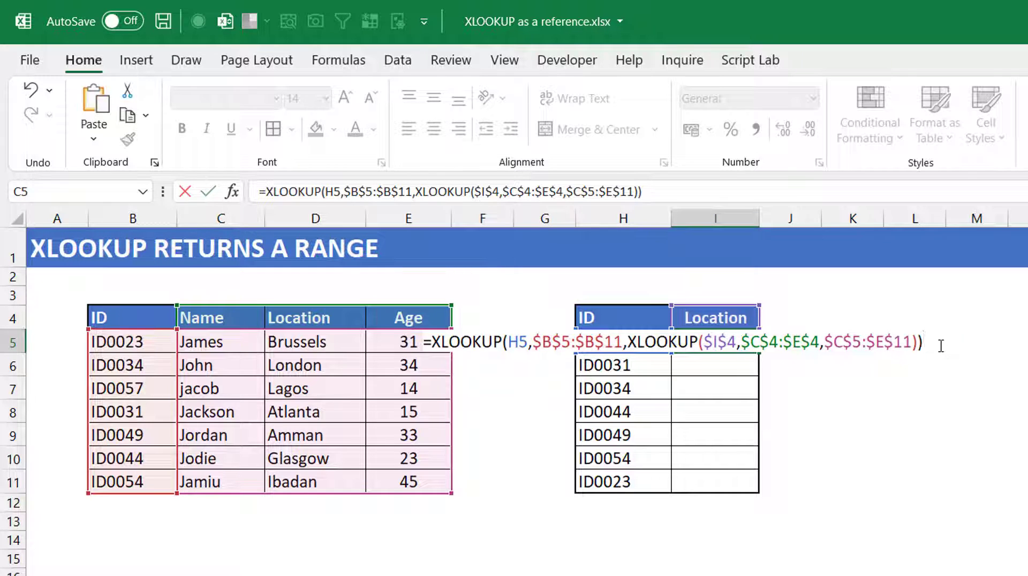
{"action": "key", "text": "ctrl+Return"}
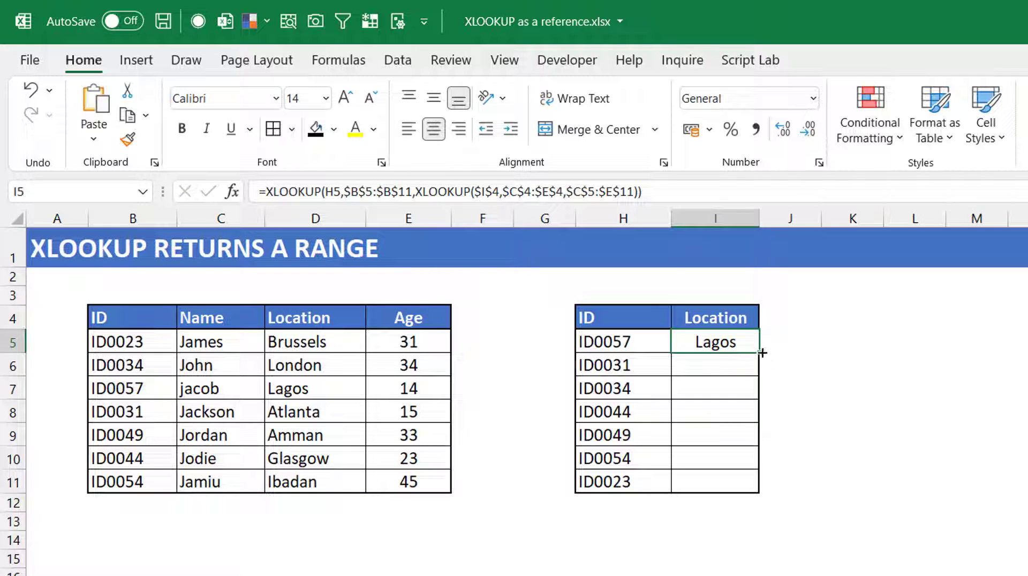
Copy the I5 lookup formula into I6:I11, pasting formulas only.
{"action": "key", "text": "ctrl+c"}
{"action": "key", "text": "Down"}
{"action": "key", "text": "shift+Down"}
{"action": "key", "text": "shift+Down"}
{"action": "key", "text": "shift+Down"}
{"action": "key", "text": "shift+Down"}
{"action": "key", "text": "shift+Down"}
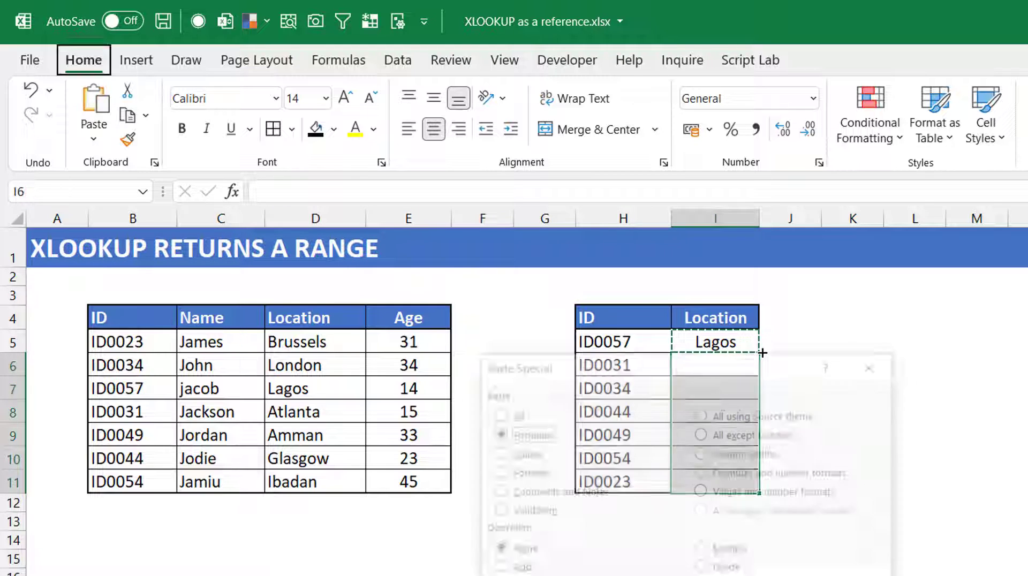
{"action": "key", "text": "ctrl+alt+v"}
{"action": "key", "text": "f"}
{"action": "key", "text": "Return"}
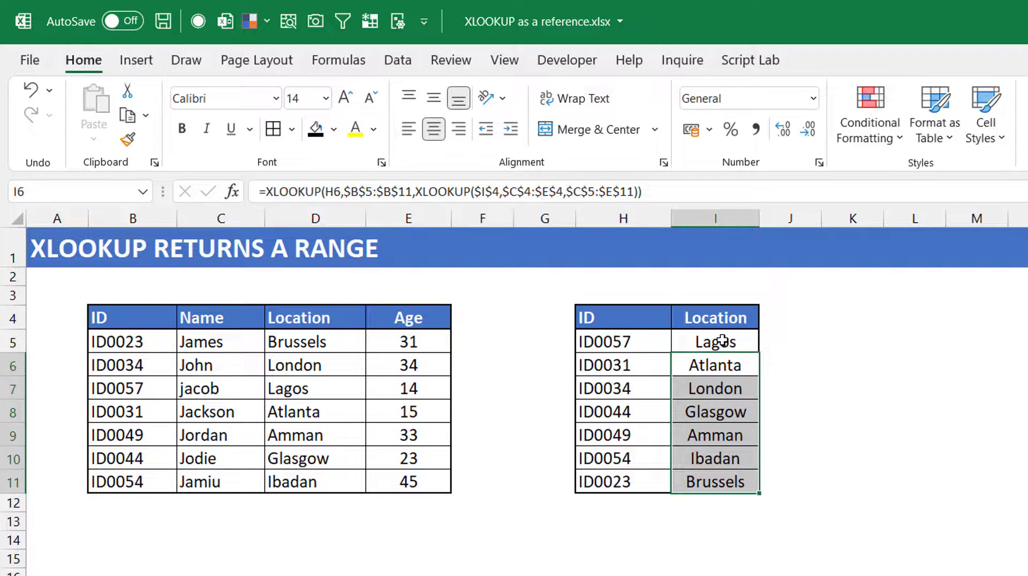
Compare the location returned for the ID in H5 with its matching row in the source table.
{"action": "left_click", "coordinate": [713, 340]}
{"action": "left_click", "coordinate": [631, 340]}
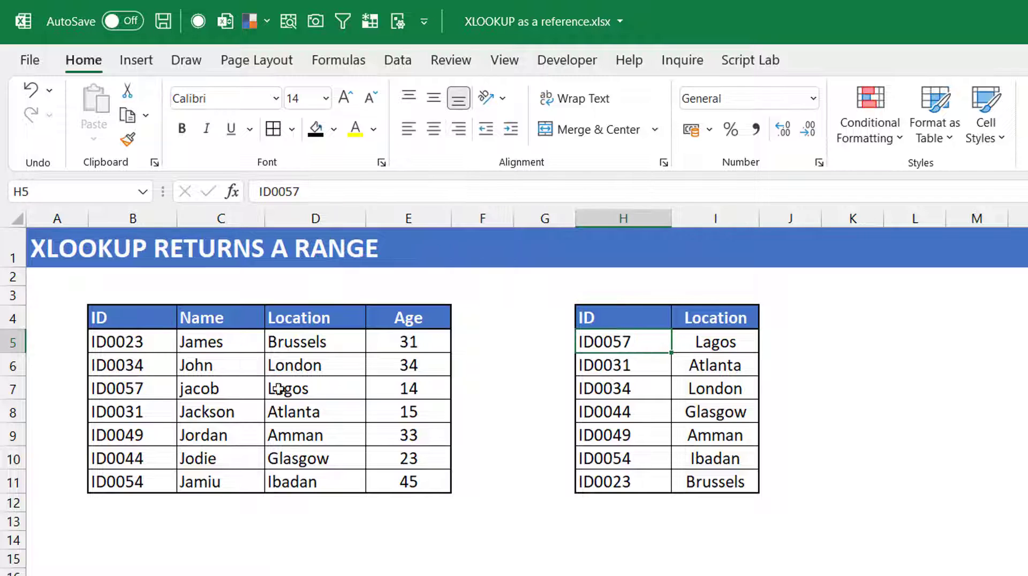
{"action": "left_click", "coordinate": [137, 389]}
{"action": "left_click", "coordinate": [302, 386]}
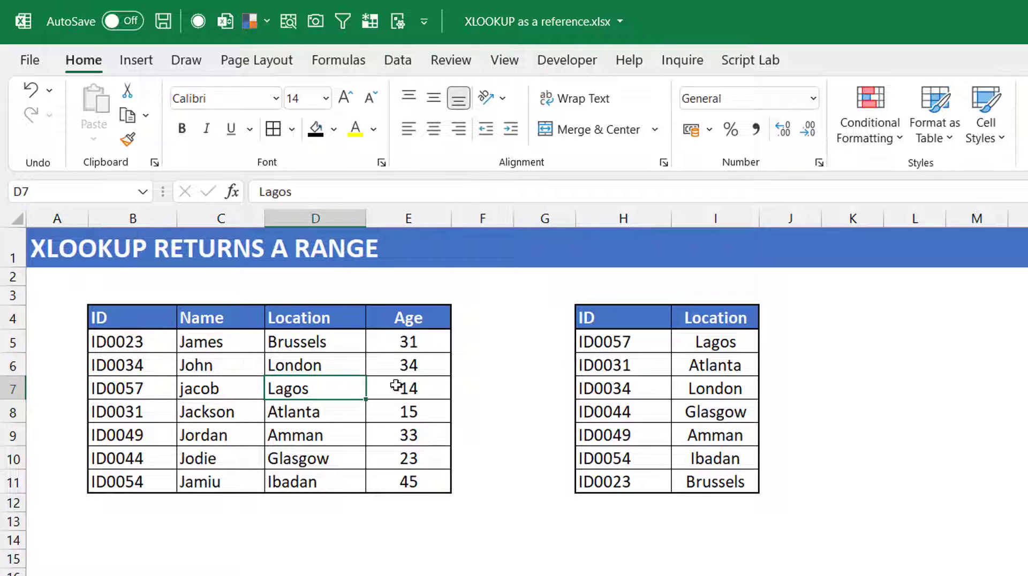
Switch the I4 header to Name and then to Age to test the header-driven lookup.
{"action": "left_click", "coordinate": [719, 318]}
{"action": "left_click", "coordinate": [768, 319]}
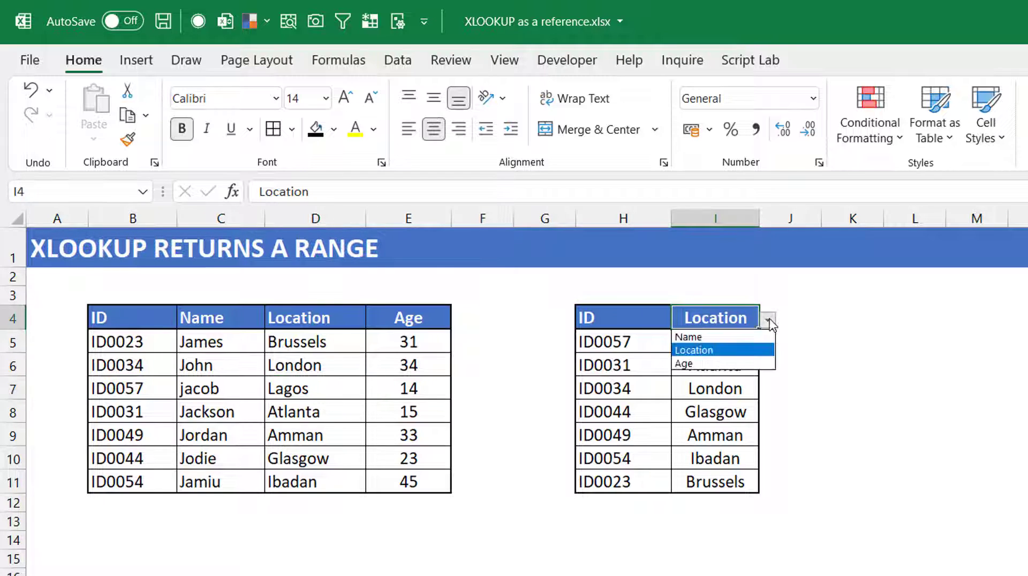
{"action": "left_click", "coordinate": [739, 337]}
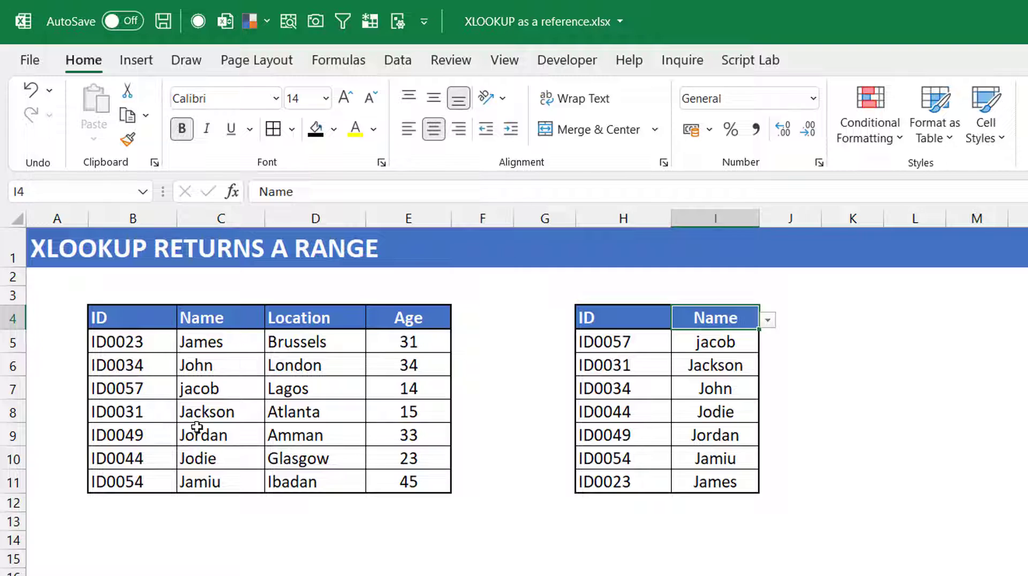
{"action": "left_click", "coordinate": [768, 320]}
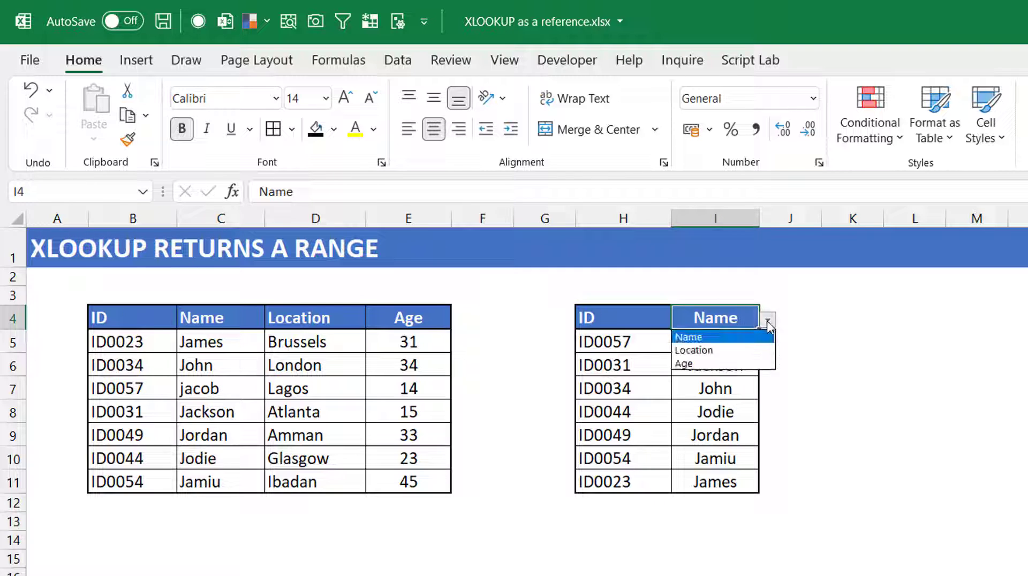
{"action": "left_click", "coordinate": [738, 364]}
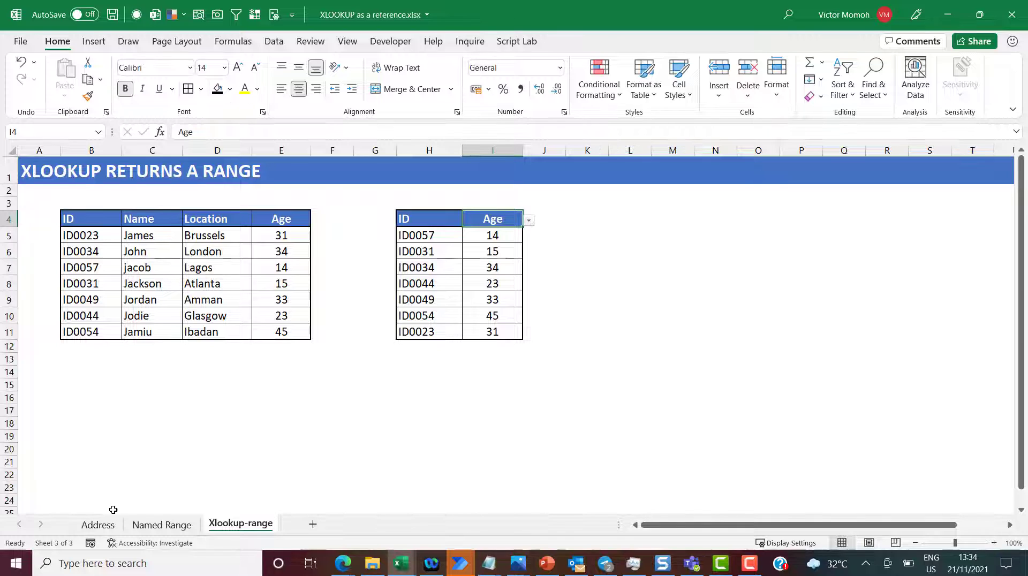
Examine which cells the SUM formula in H7 on the Address sheet refers to, leaving it unedited.
{"action": "left_click", "coordinate": [99, 524]}
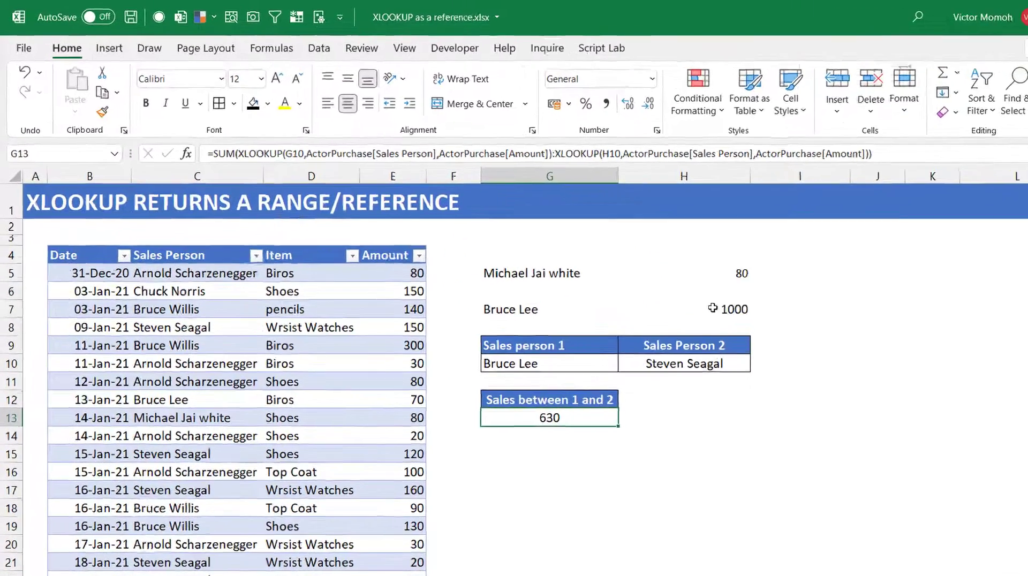
{"action": "left_click", "coordinate": [612, 264]}
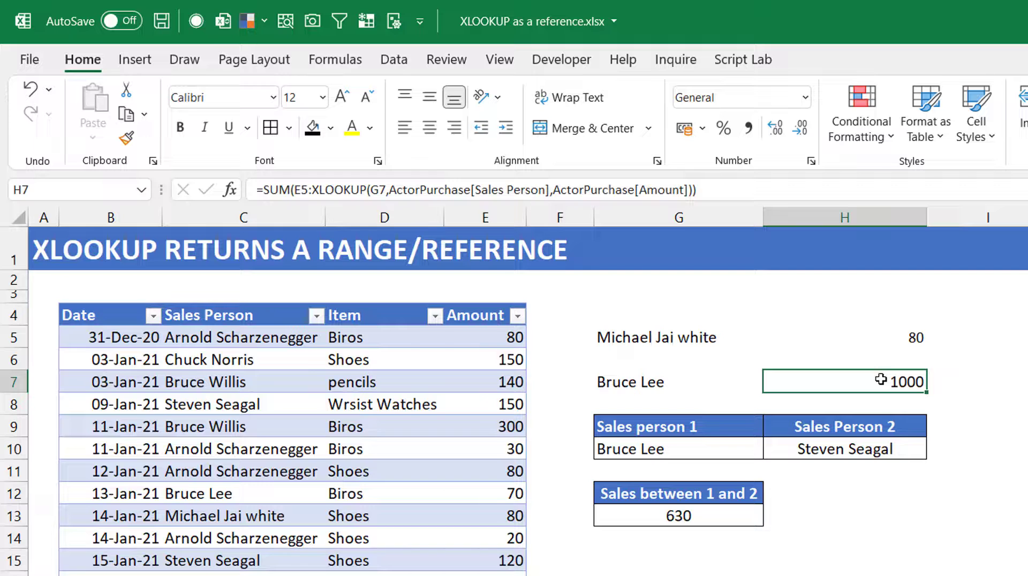
{"action": "double_click", "coordinate": [880, 379]}
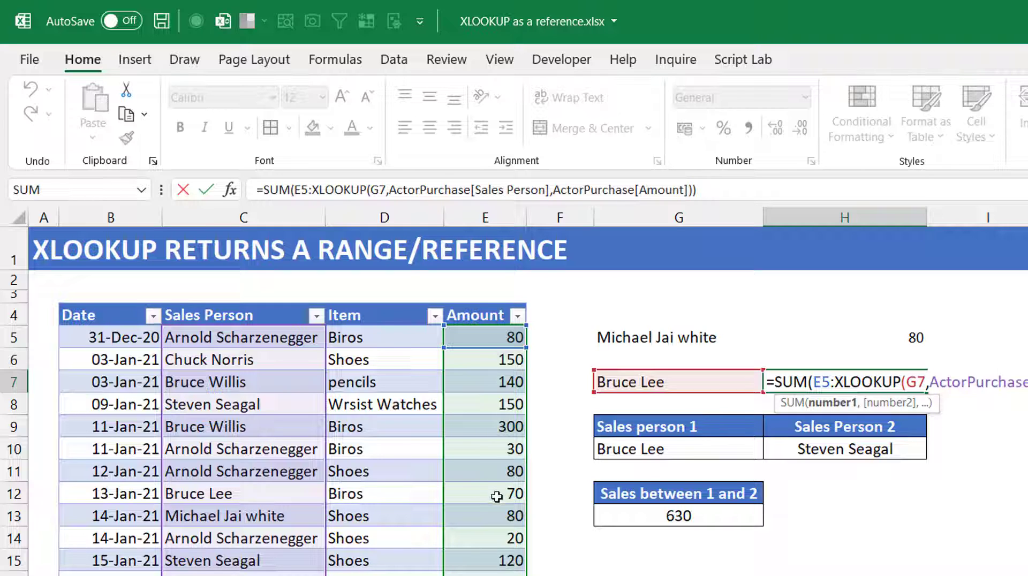
{"action": "key", "text": "ctrl+Return"}
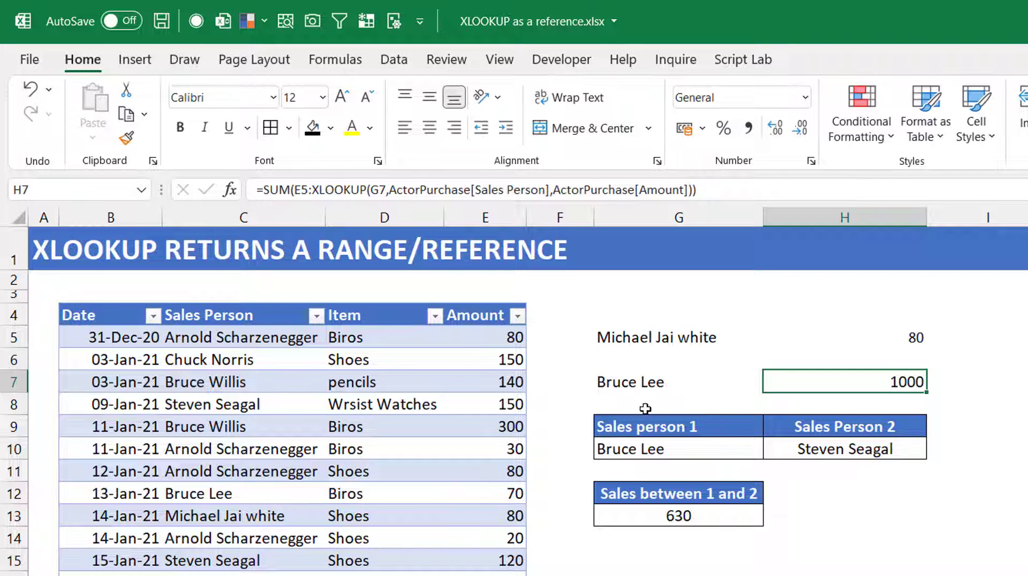
Evaluate the H7 SUM formula piece by piece through its XLOOKUP part with Evaluate Formula, and close the evaluation.
{"action": "left_click", "coordinate": [335, 60]}
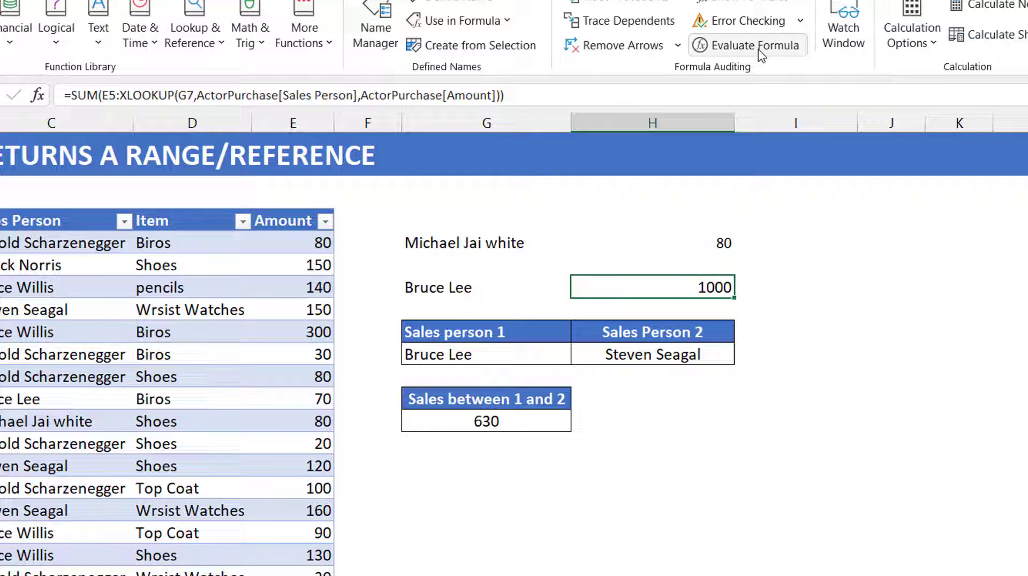
{"action": "left_click", "coordinate": [944, 137]}
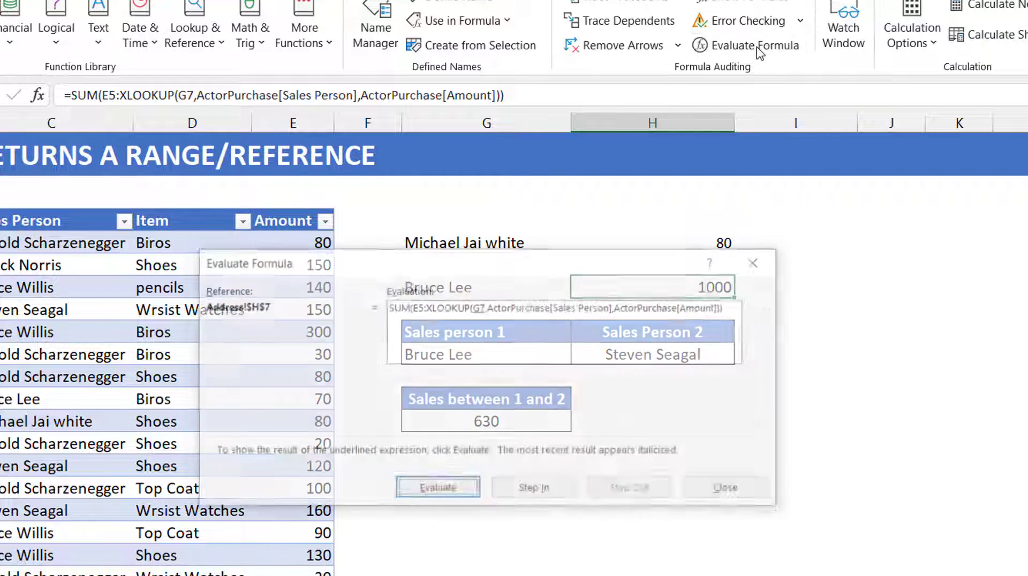
{"action": "left_click_drag", "start_coordinate": [556, 261], "coordinate": [695, 369]}
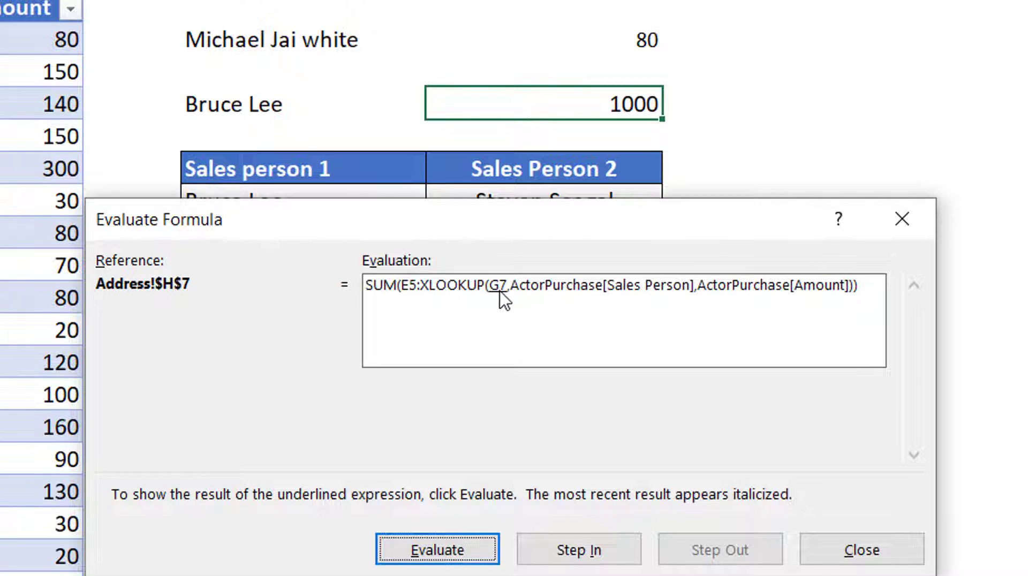
{"action": "left_click", "coordinate": [452, 560]}
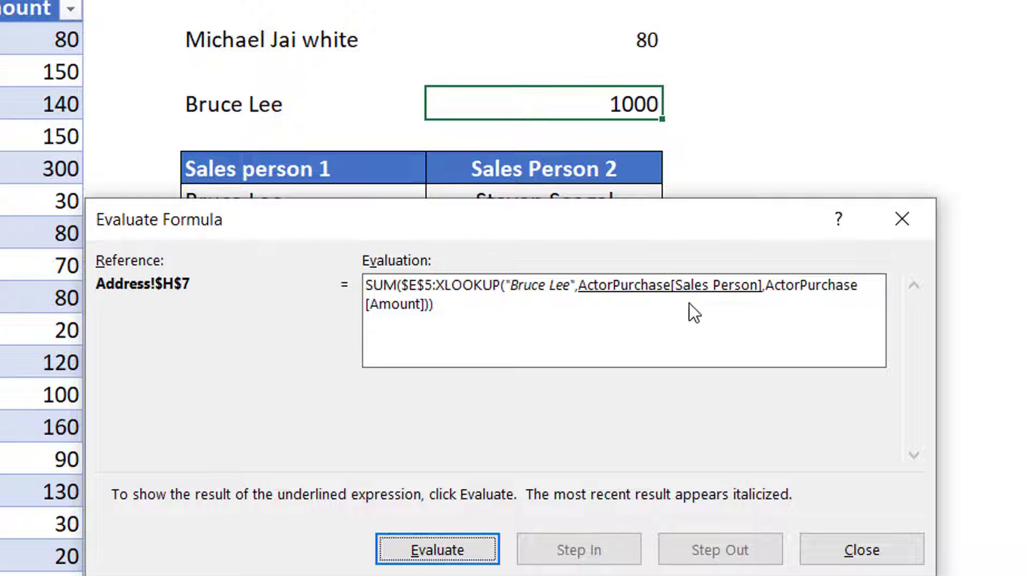
{"action": "left_click", "coordinate": [452, 560]}
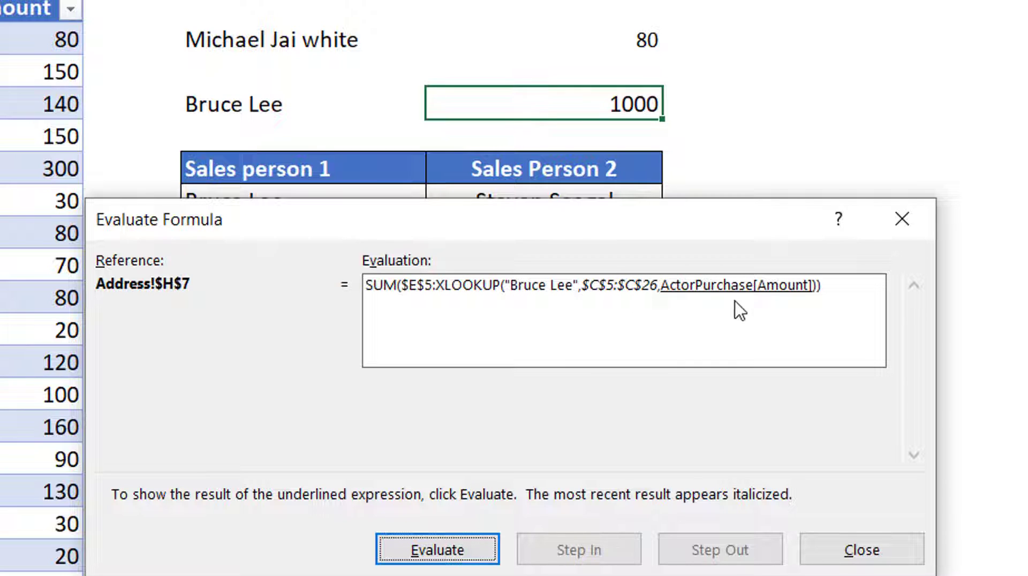
{"action": "left_click", "coordinate": [457, 547]}
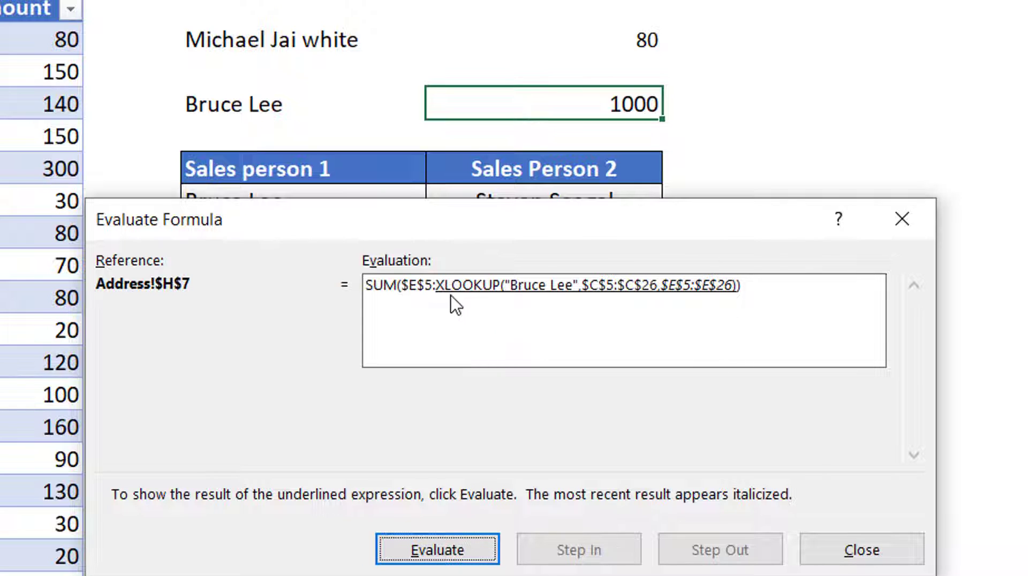
{"action": "left_click", "coordinate": [449, 557]}
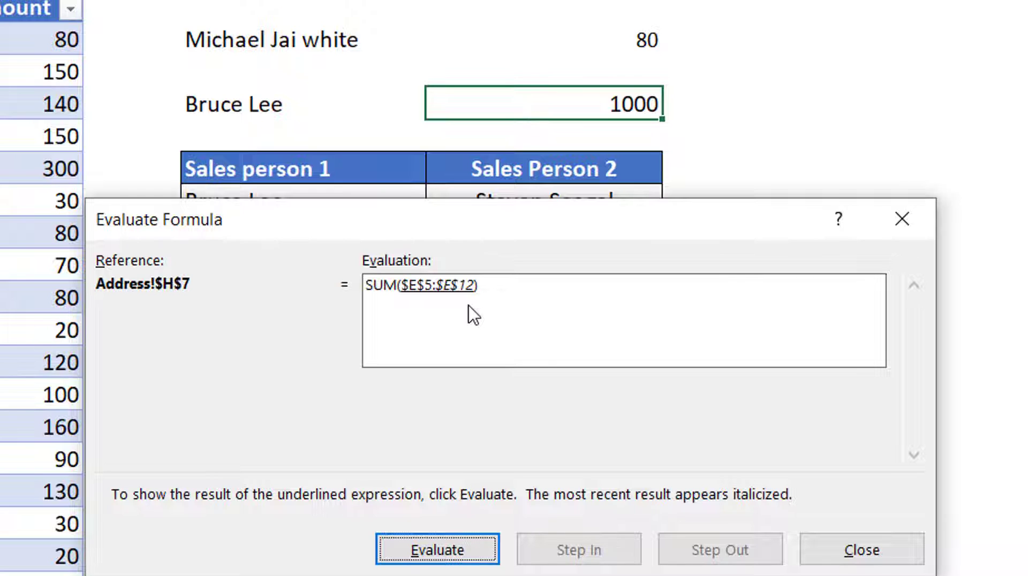
{"action": "left_click", "coordinate": [861, 547]}
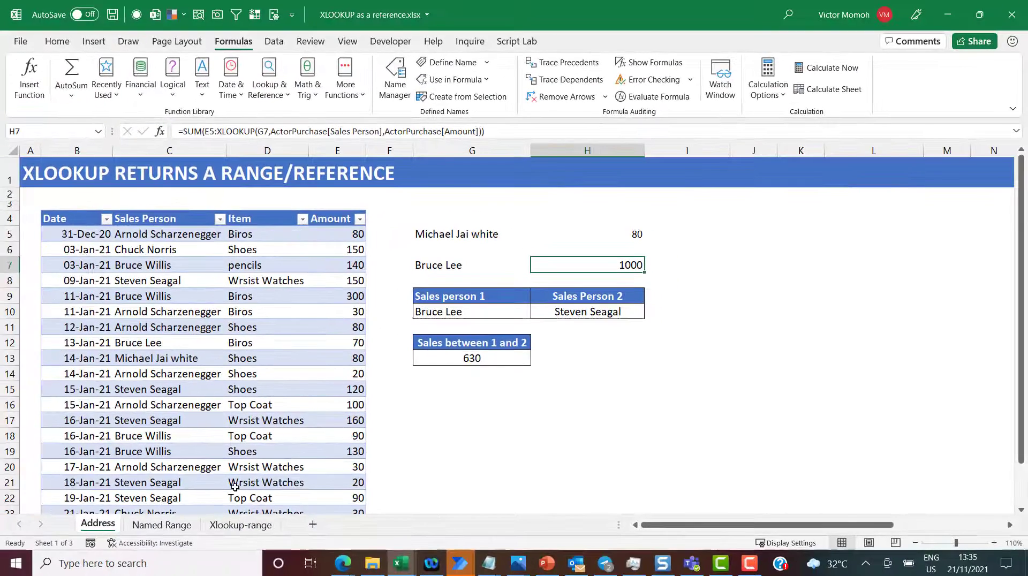